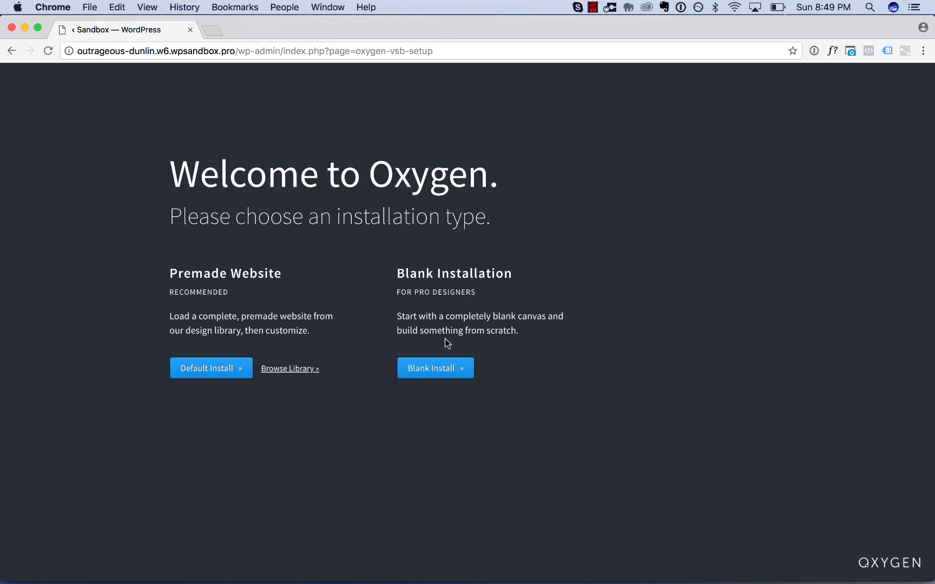
Choose the blank Oxygen installation and publish a new Oxygen template titled Main
left_click(443, 369)
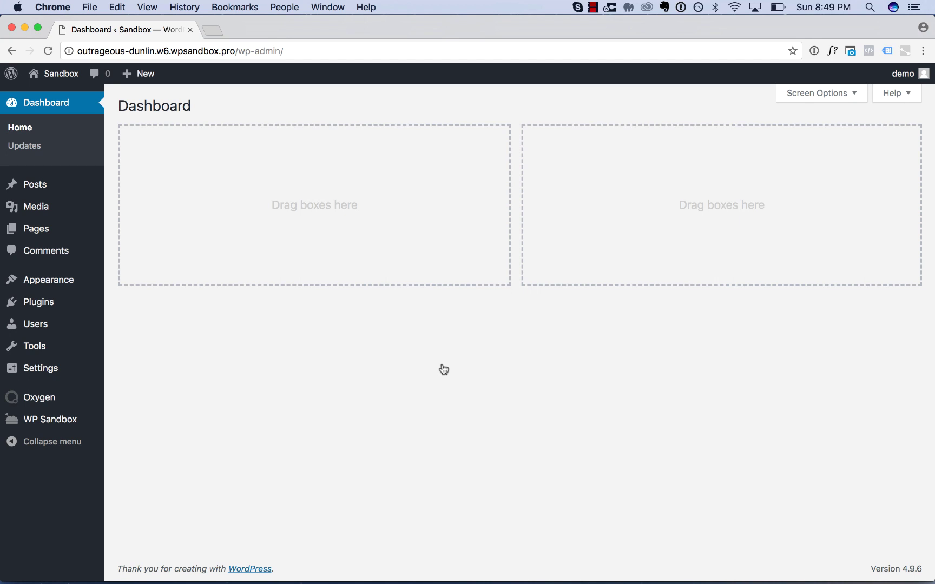
mouse_move(73, 396)
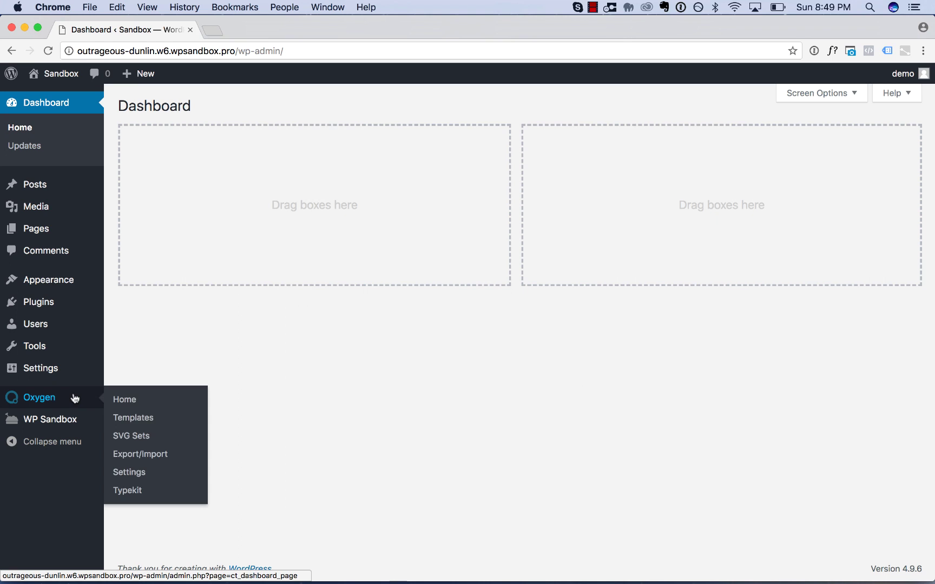
left_click(125, 417)
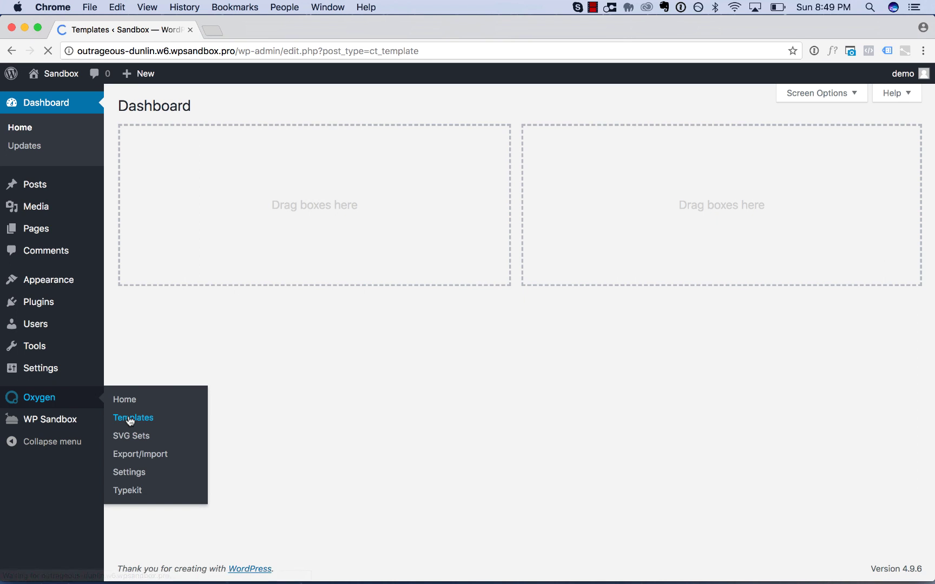
left_click(268, 108)
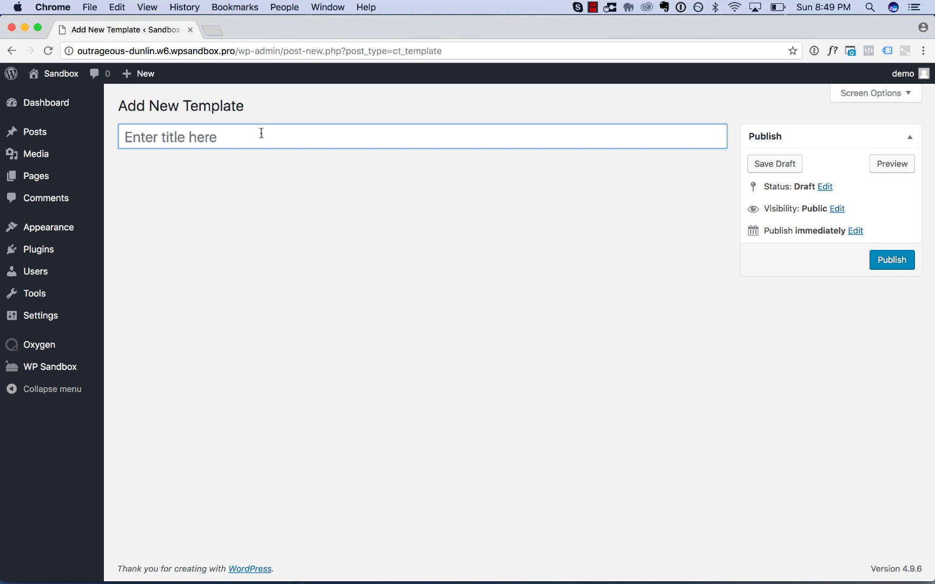
type("Main")
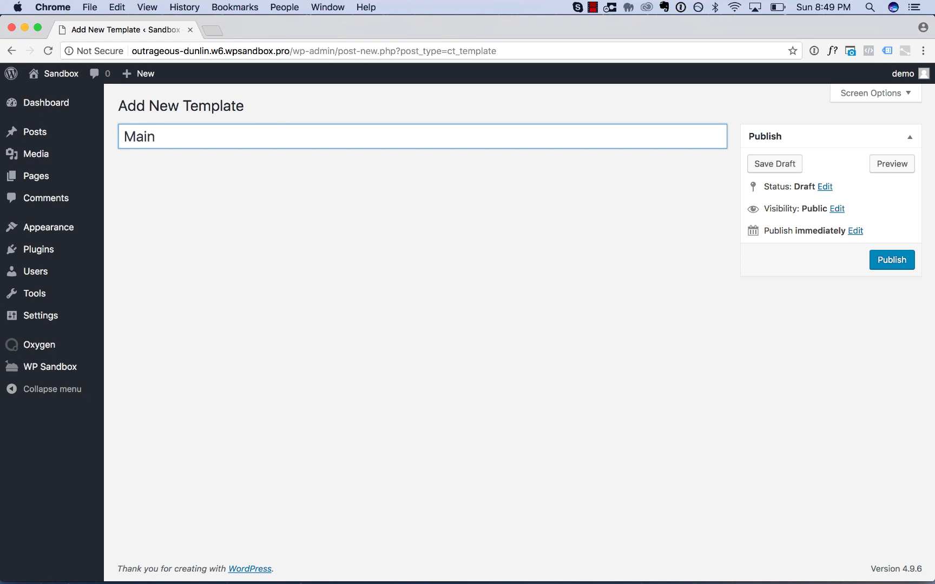
left_click(887, 263)
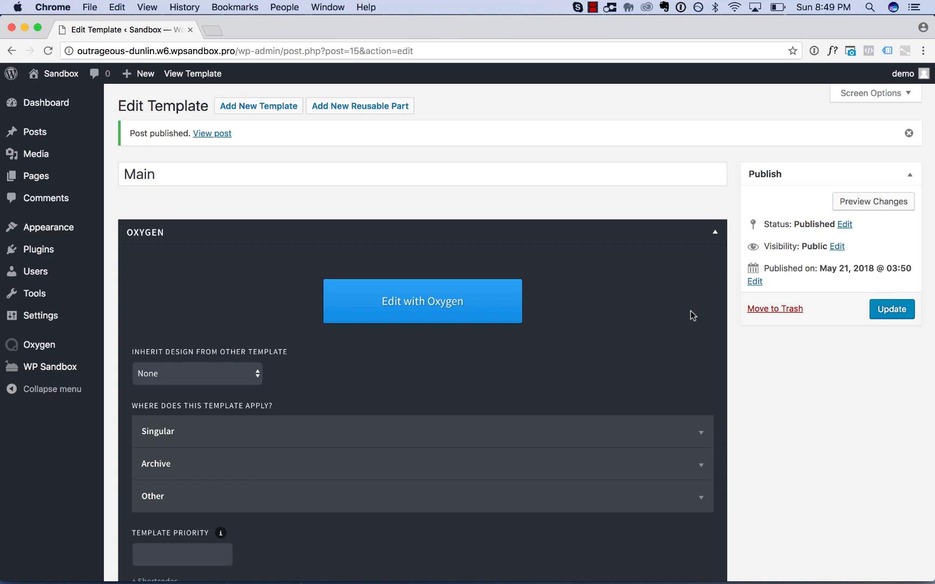
Set the Main template to apply to Catch All under the Other conditions and update it
scroll(690, 311, "down", 4)
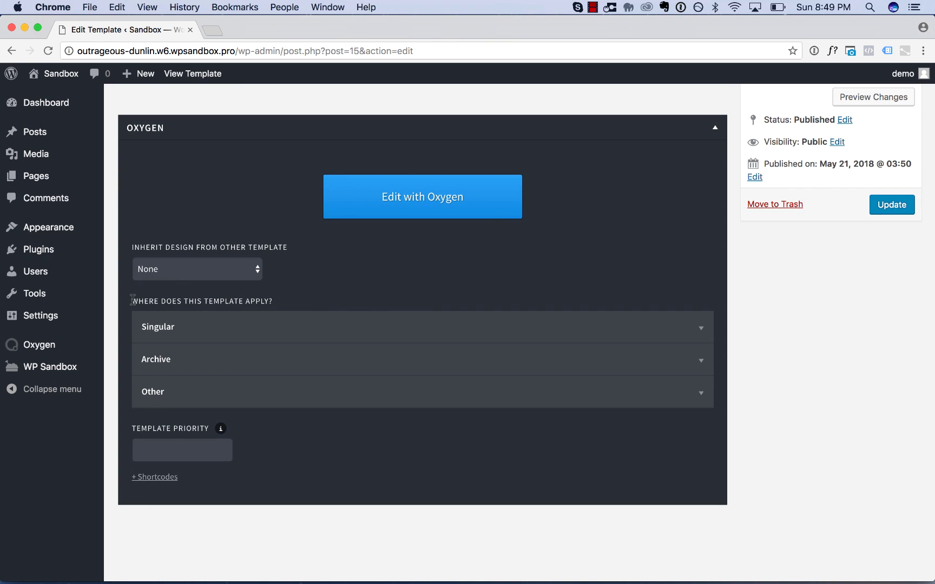
triple_click(247, 302)
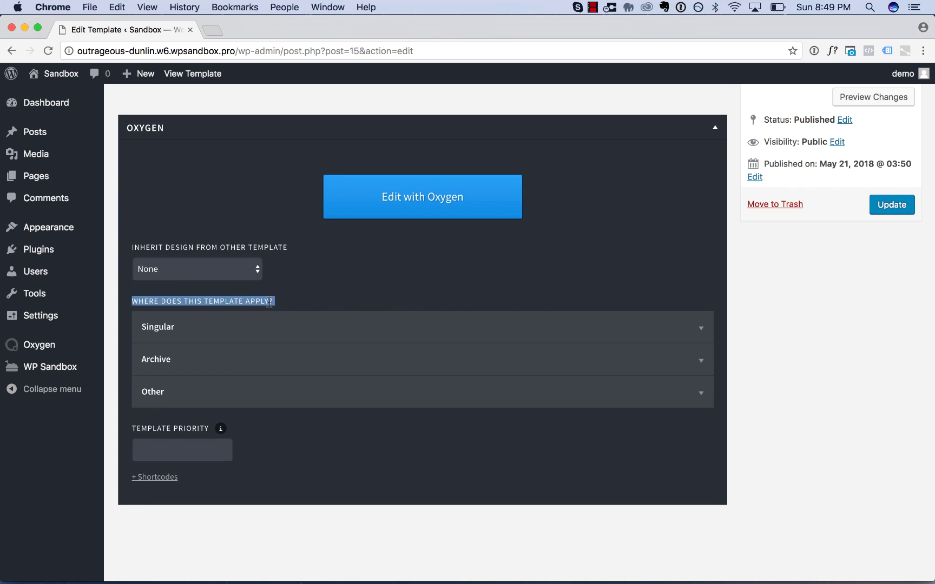
left_click(269, 302)
left_click(225, 400)
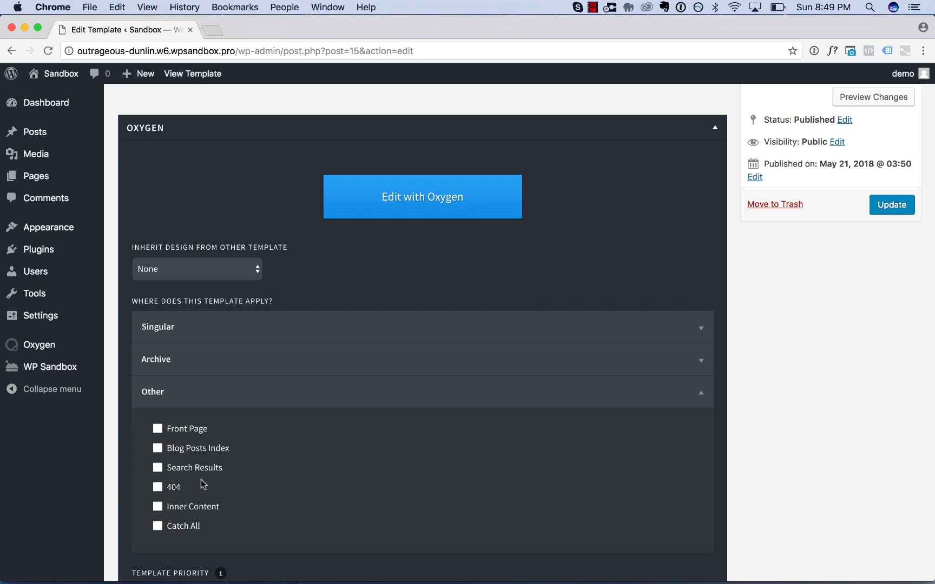
left_click(188, 527)
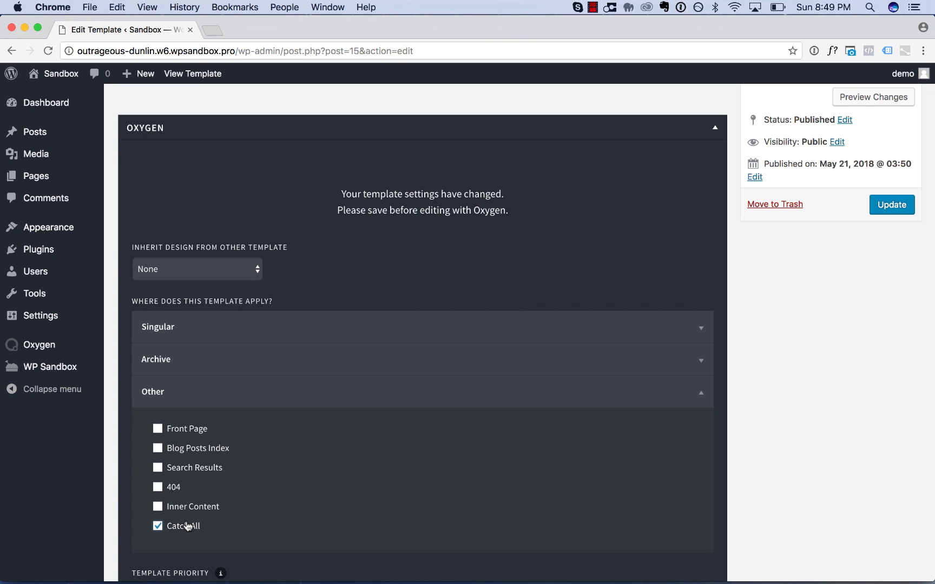
left_click(886, 206)
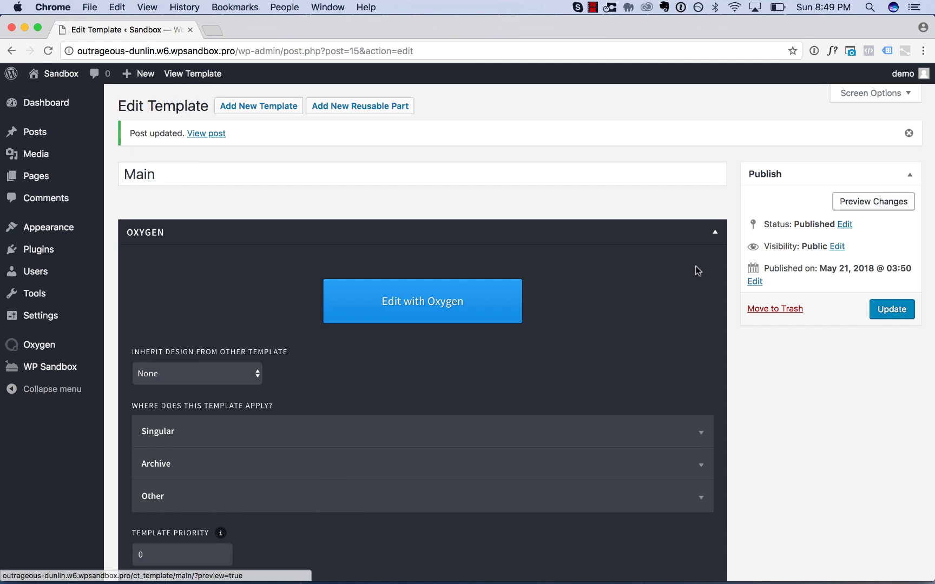
Open the template in the Oxygen visual editor and add the Header with Top Line from the atomic design set
left_click(447, 297)
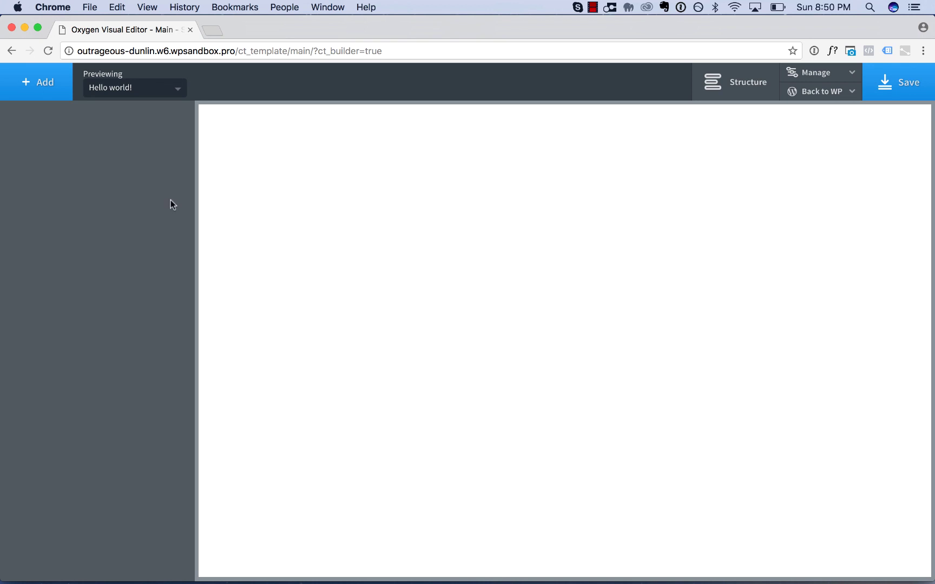
left_click(41, 84)
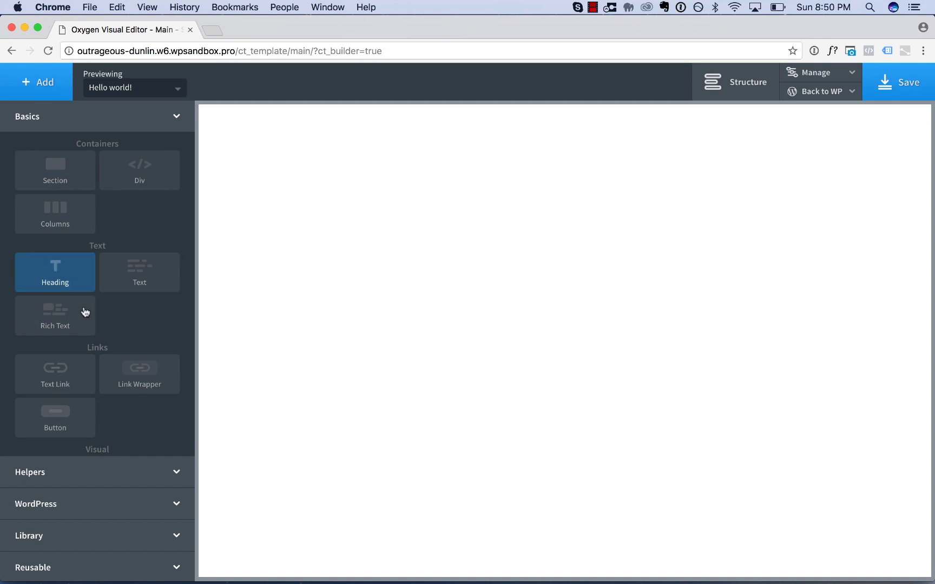
scroll(86, 314, "down", 3)
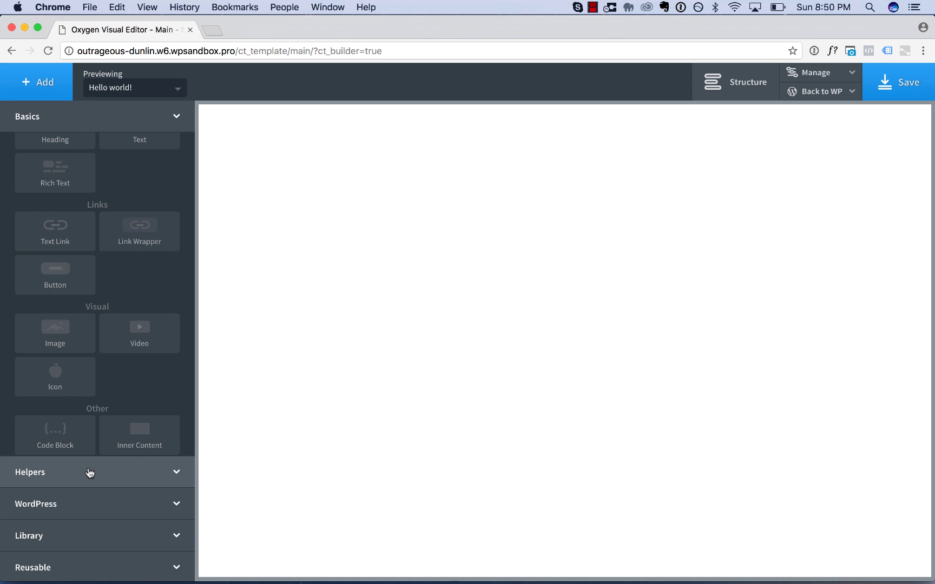
left_click(75, 538)
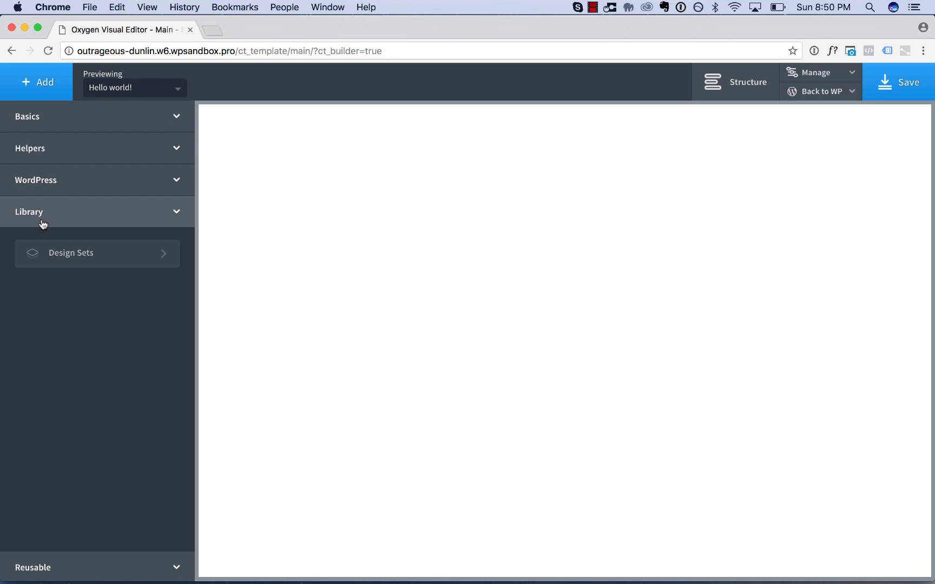
left_click(64, 253)
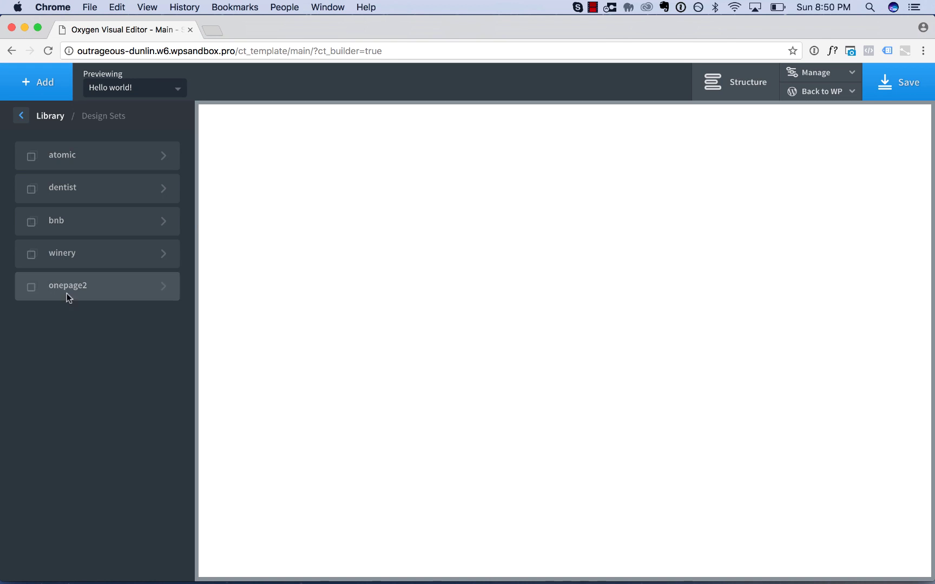
left_click(68, 154)
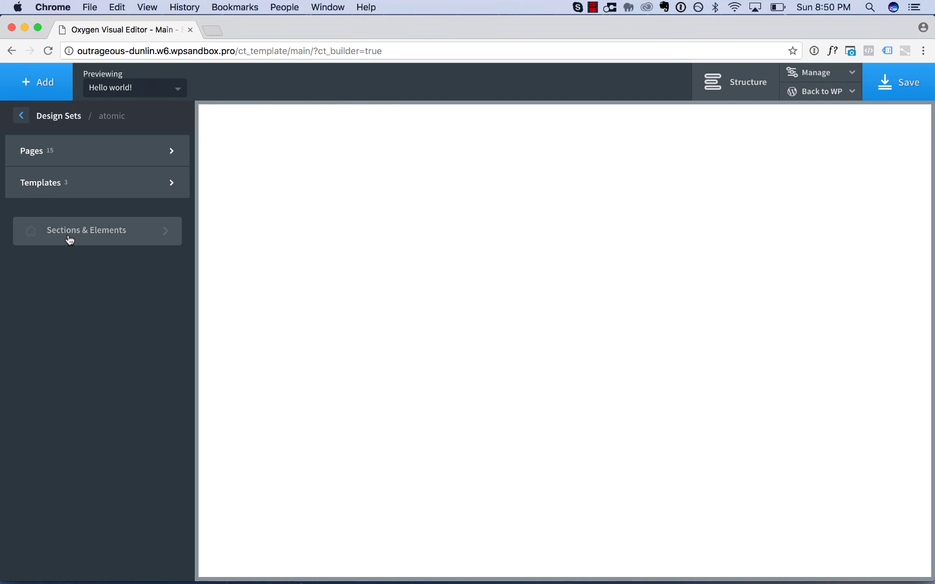
left_click(68, 238)
mouse_move(69, 239)
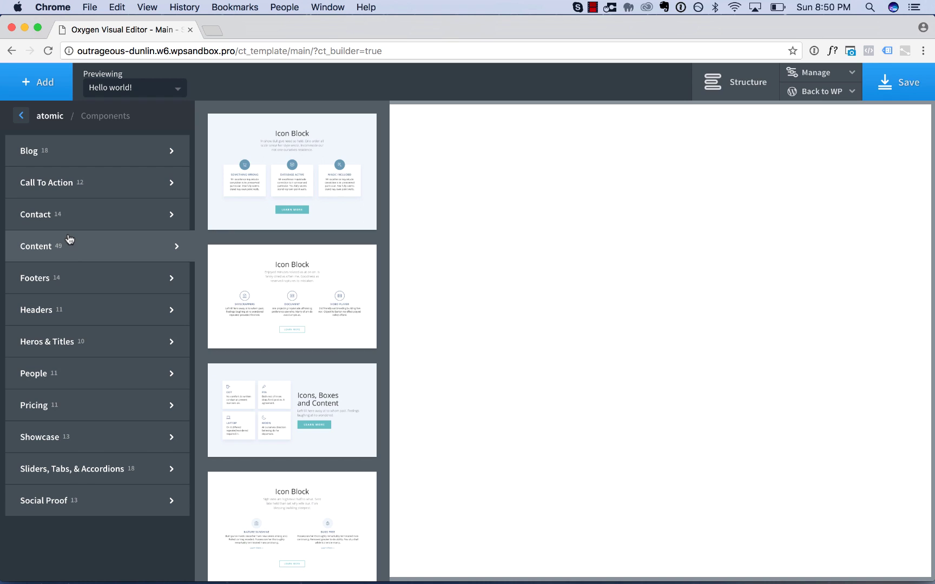
mouse_move(77, 309)
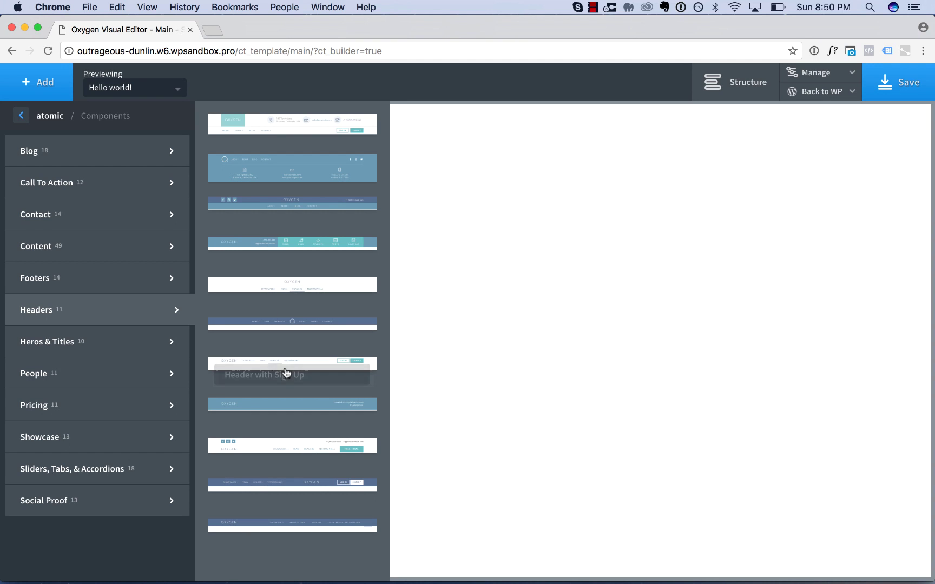
left_click(286, 446)
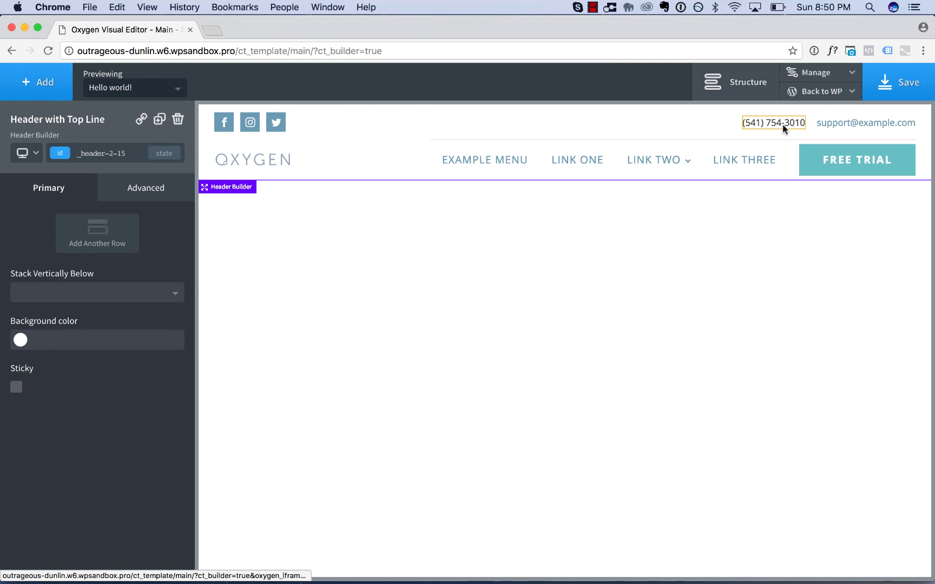
Examine the settings of the header's social icons, phone number text and support e-mail link
left_click(252, 124)
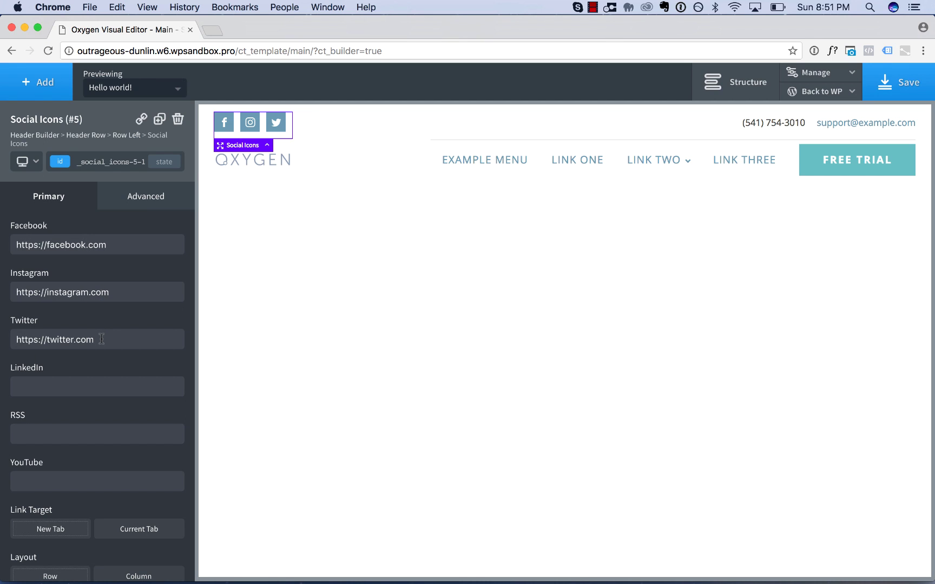
scroll(100, 336, "down", 2)
scroll(101, 339, "up", 2)
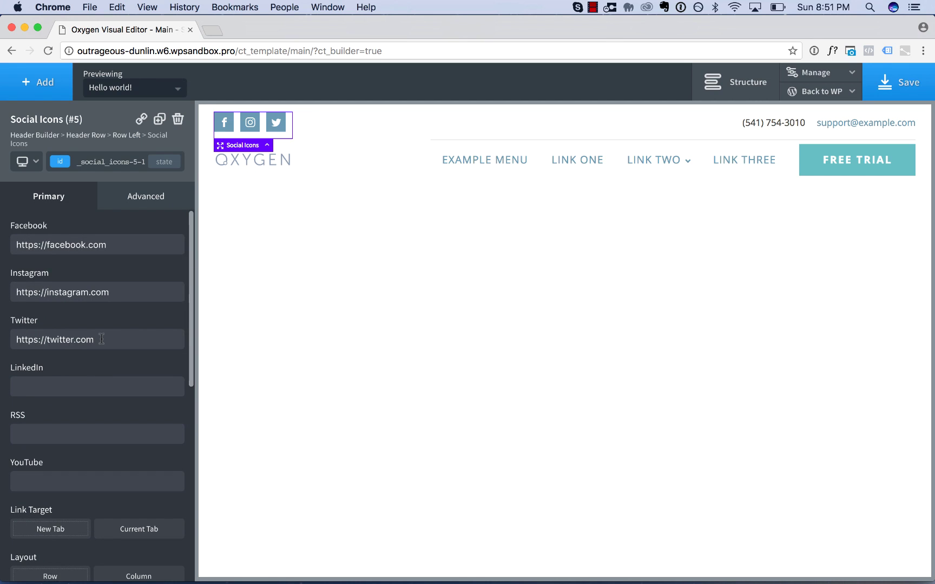
left_click(773, 124)
double_click(784, 124)
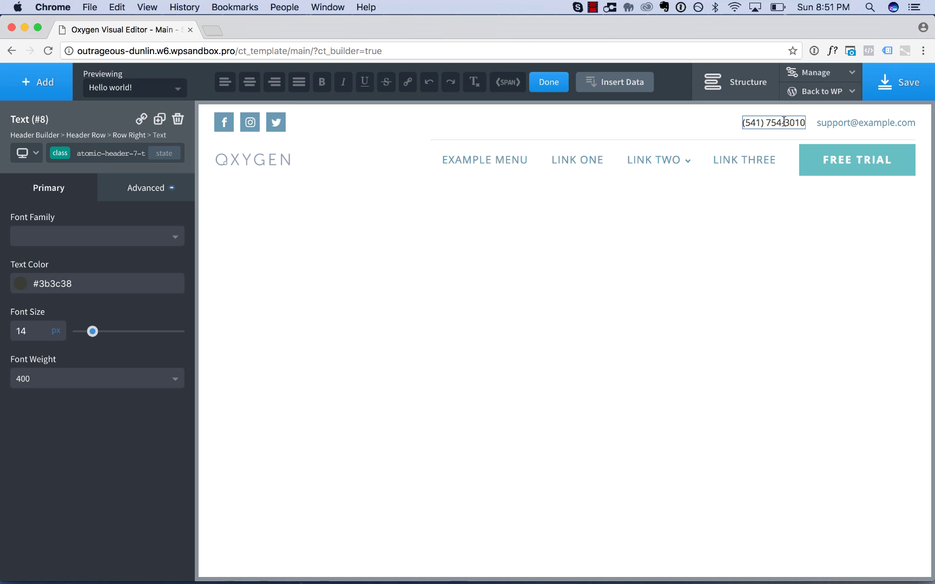
left_click(835, 125)
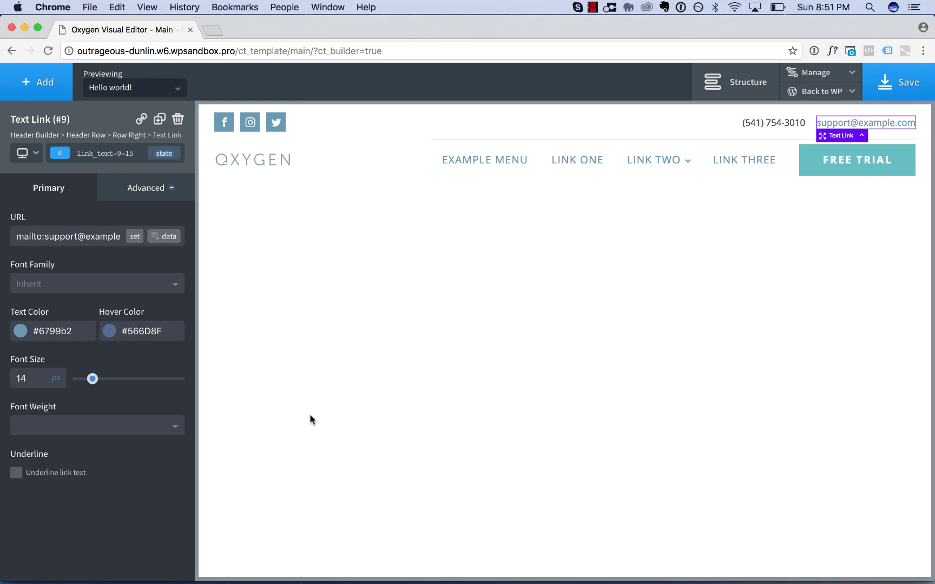
Add an Inner Content element from the basic elements below the header
left_click(40, 81)
left_click(23, 116)
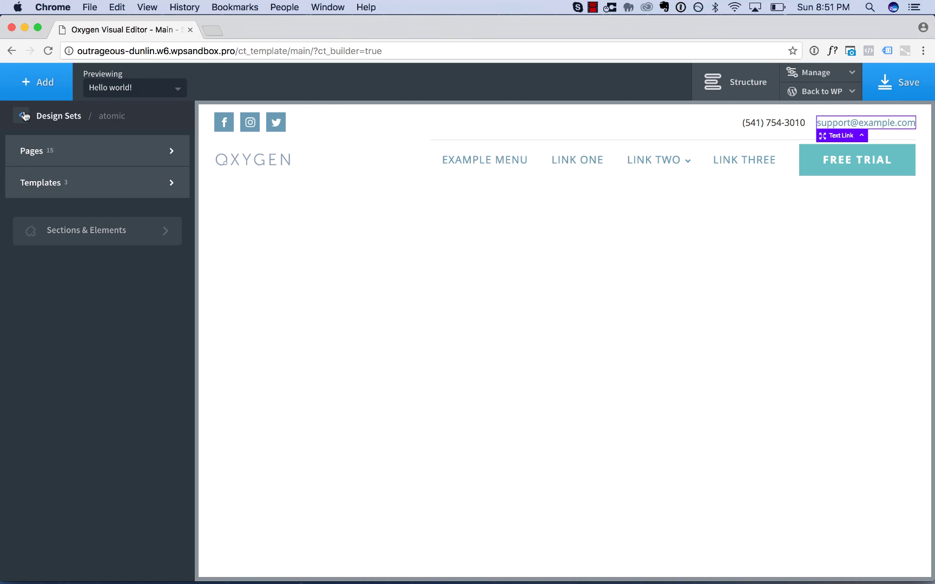
left_click(24, 116)
left_click(23, 116)
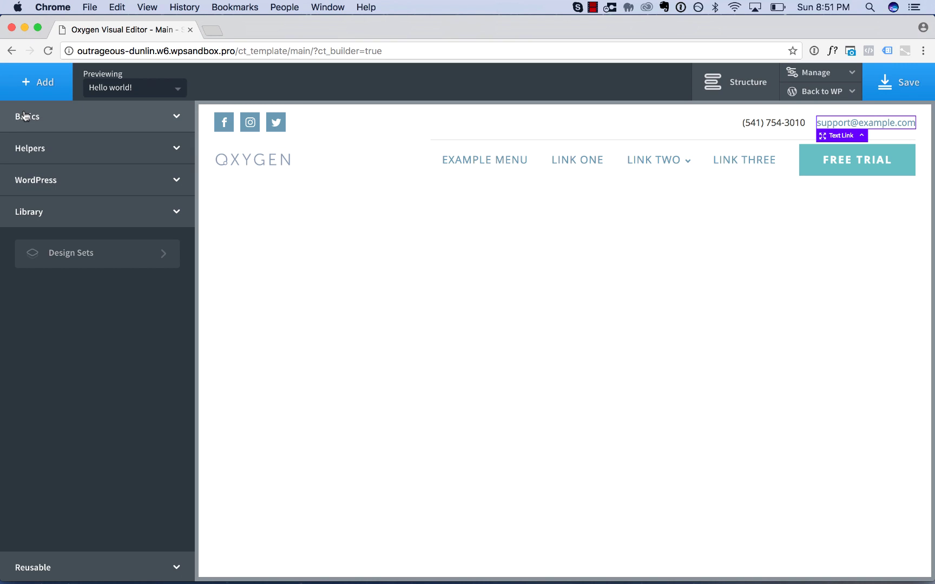
left_click(28, 123)
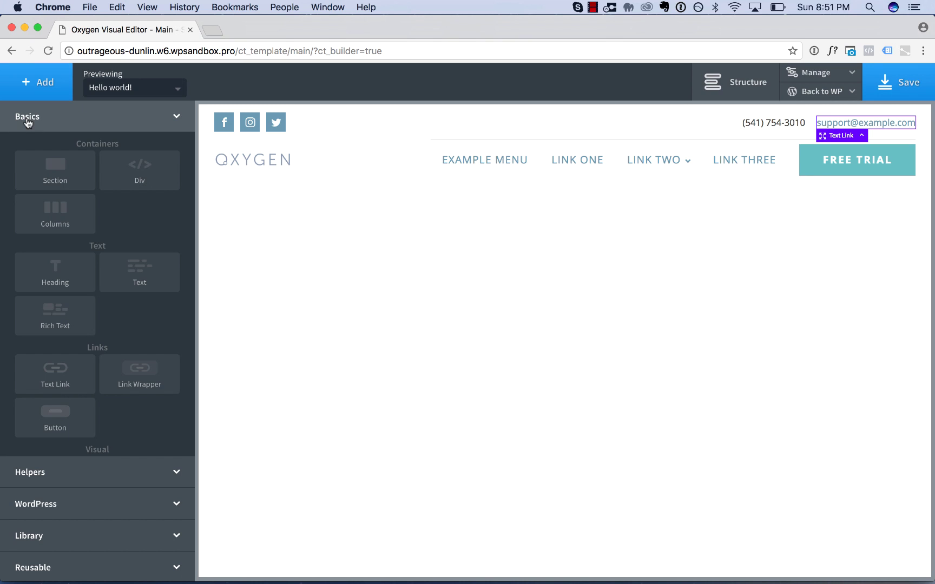
scroll(125, 324, "down", 3)
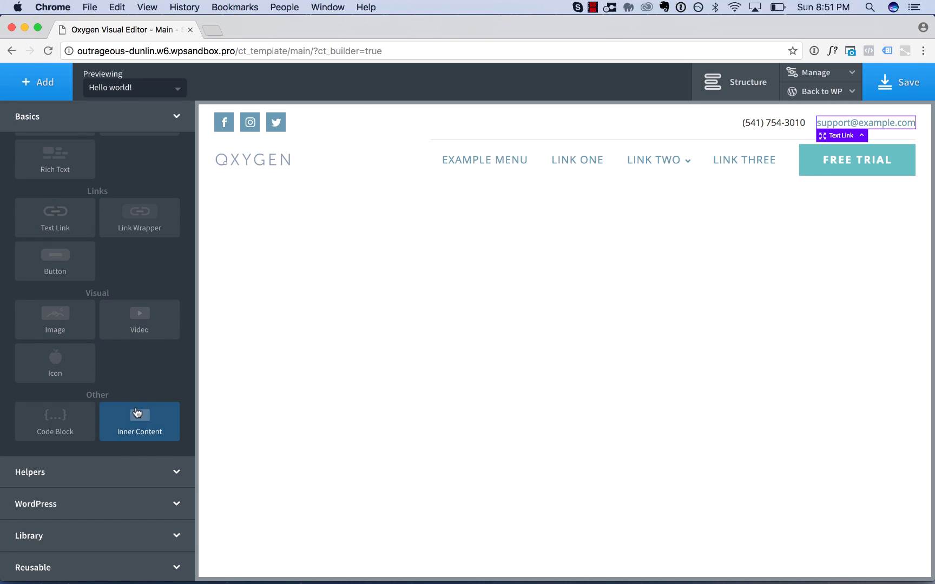
left_click(137, 425)
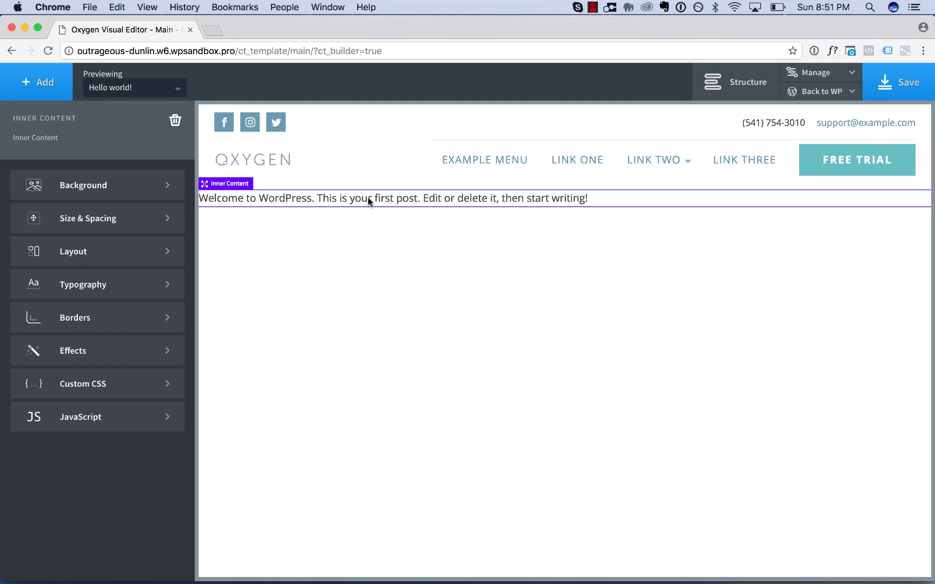
Add the Footer Logo Centered section from the atomic design set below the inner content and save the template
left_click(40, 81)
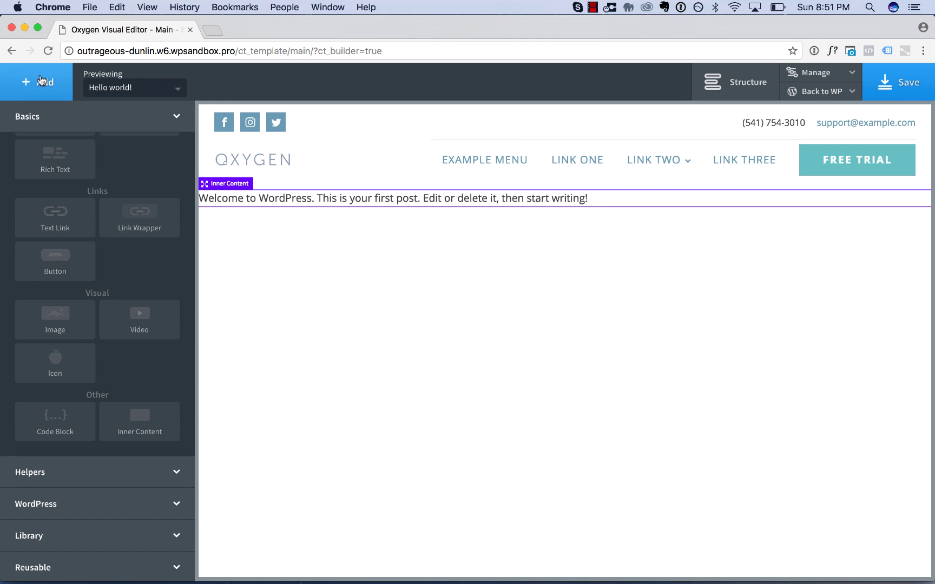
left_click(29, 527)
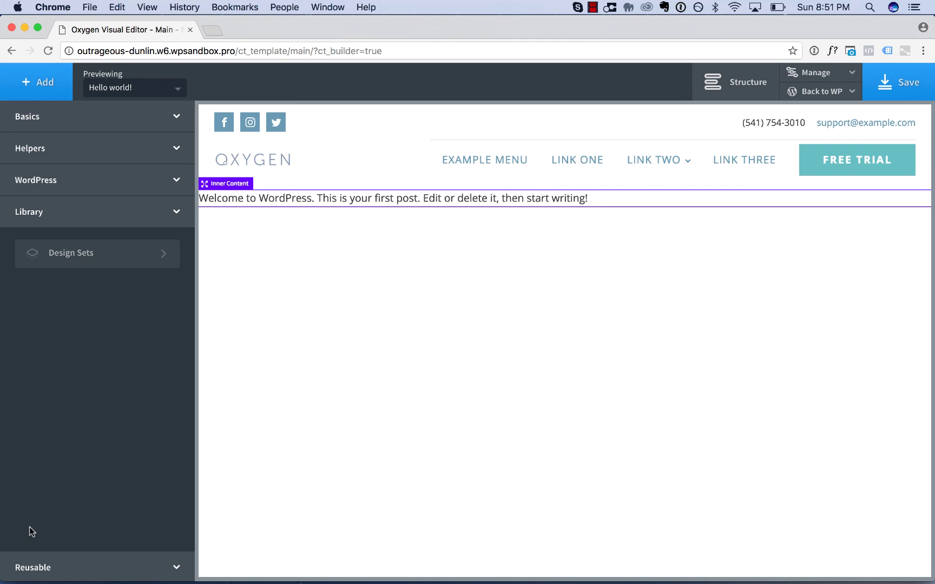
left_click(84, 264)
left_click(83, 155)
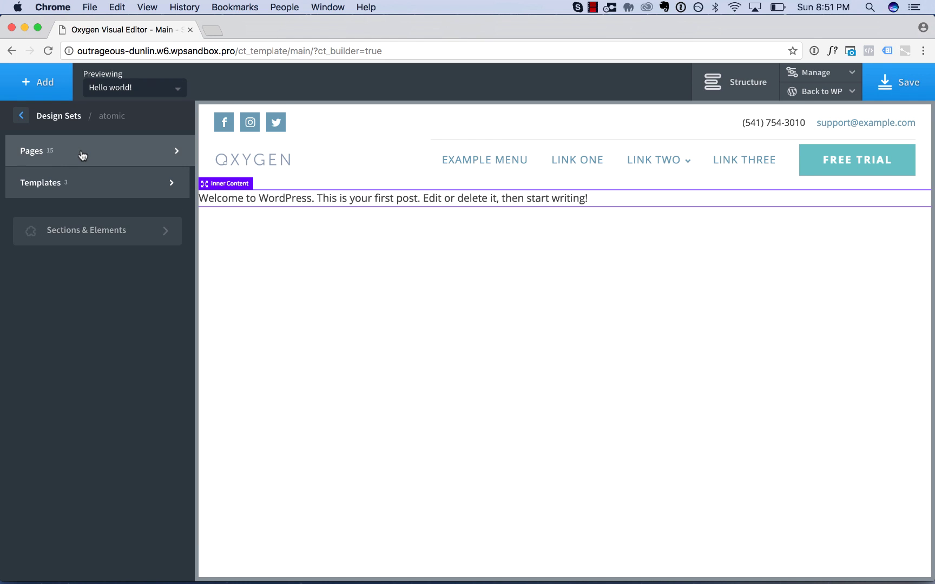
left_click(80, 236)
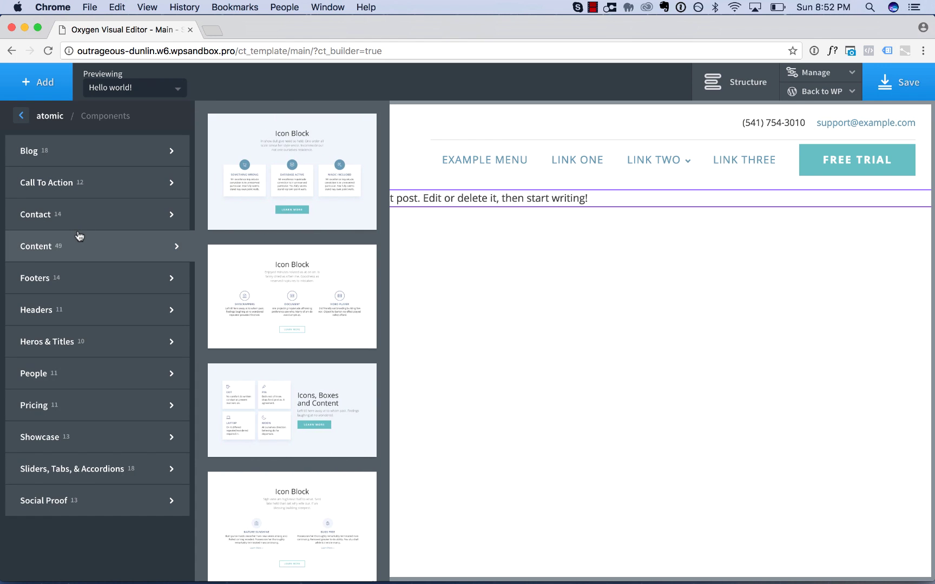
mouse_move(80, 283)
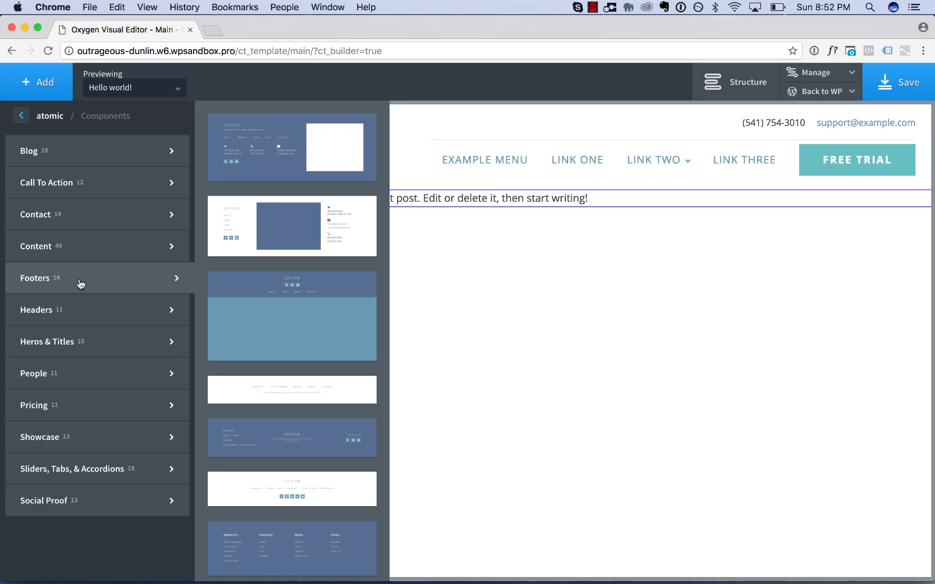
scroll(295, 375, "down", 5)
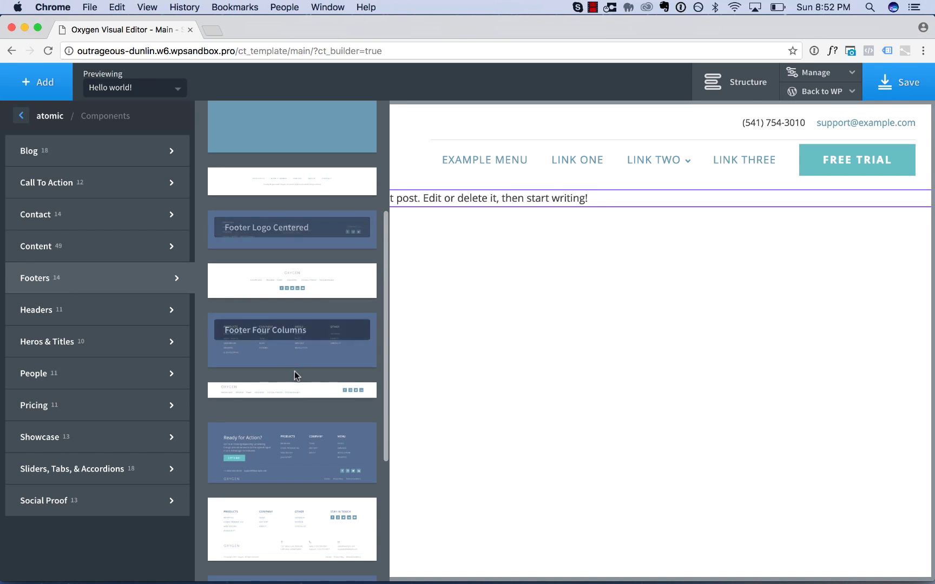
left_click(306, 237)
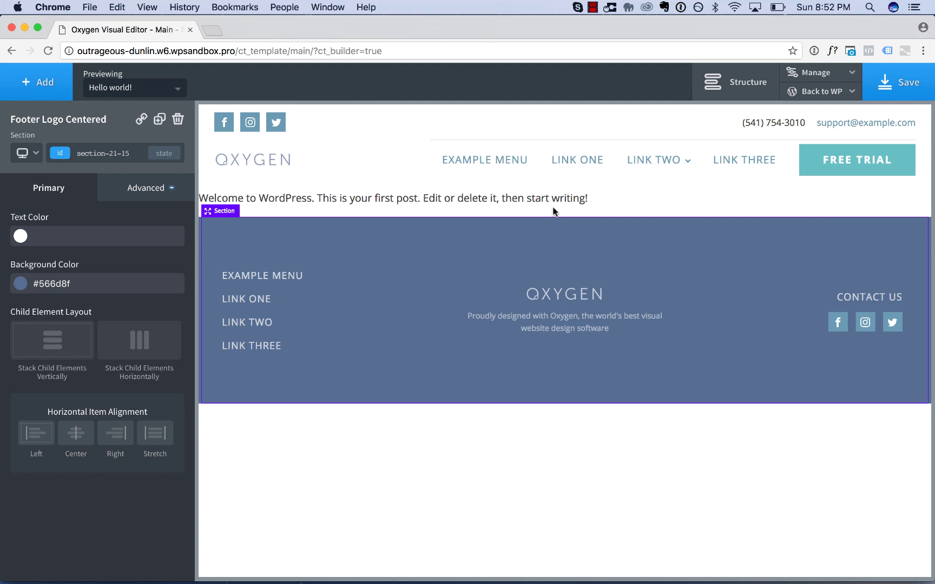
left_click(881, 85)
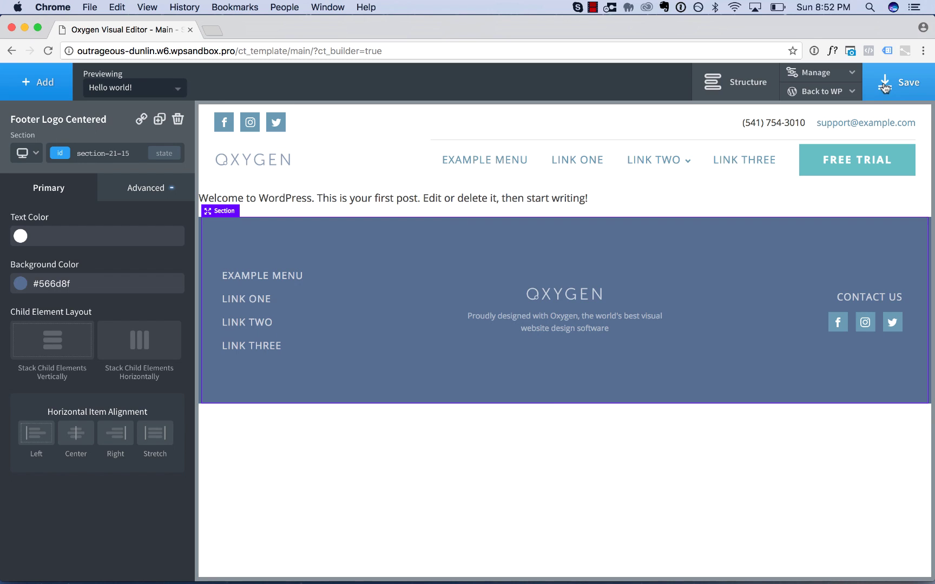
Return to the WordPress admin and publish a new page titled Home
left_click(823, 94)
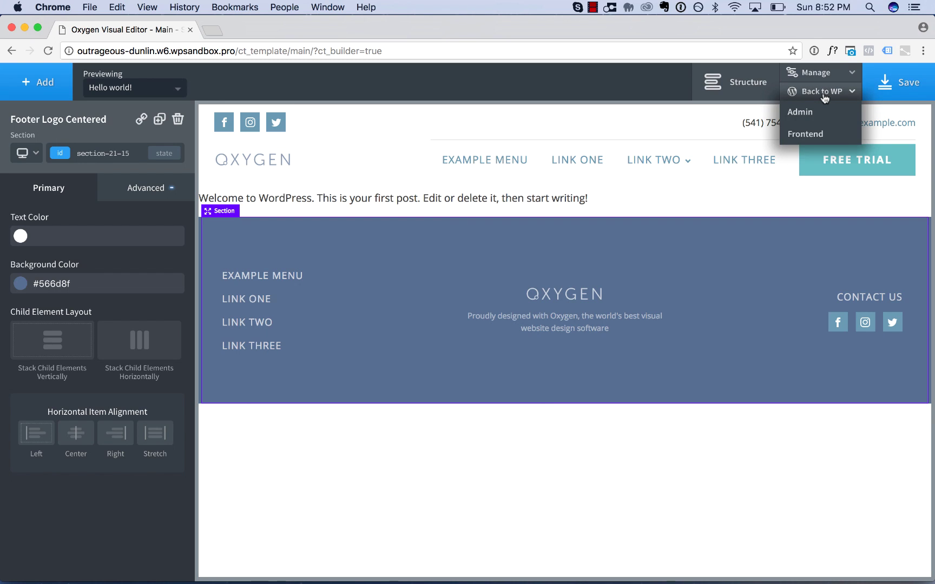
left_click(809, 113)
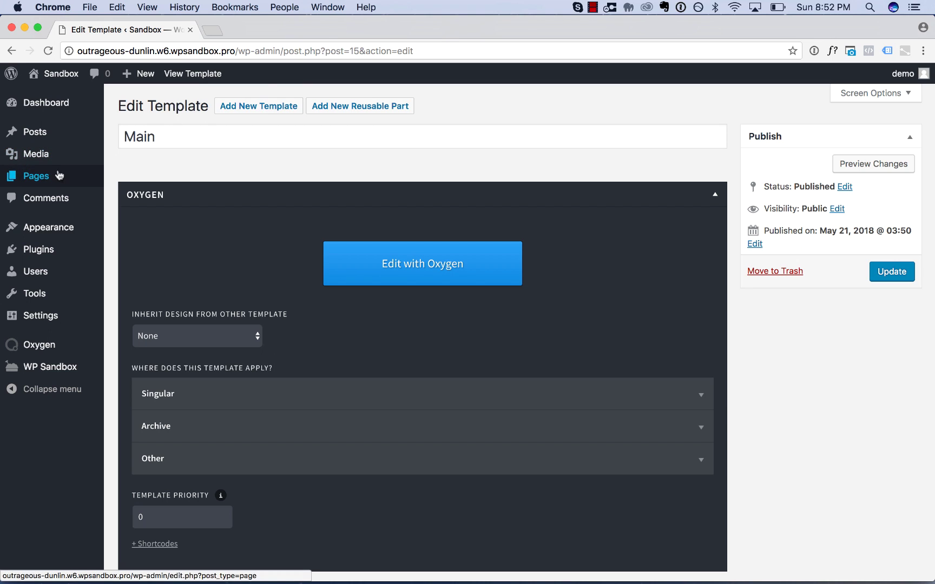
mouse_move(58, 176)
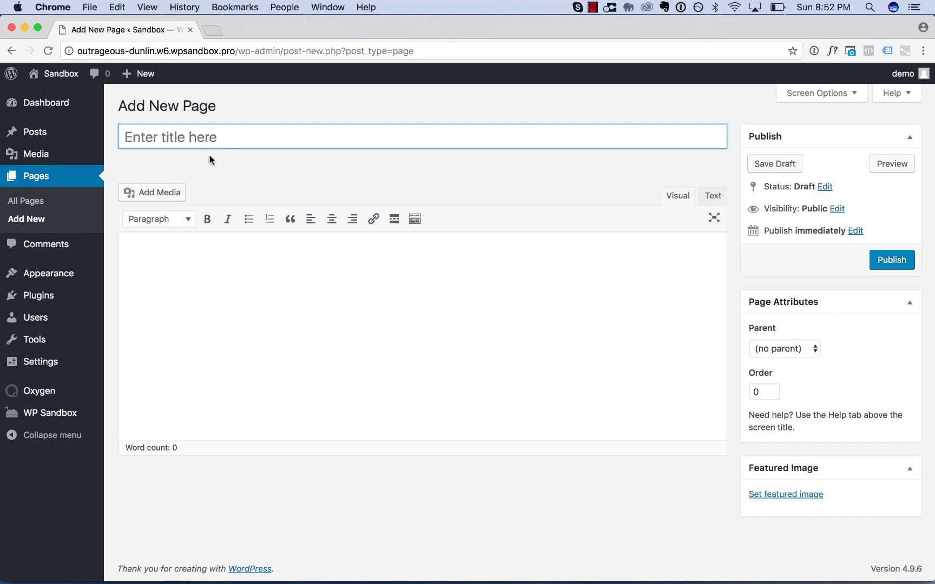
type("Home")
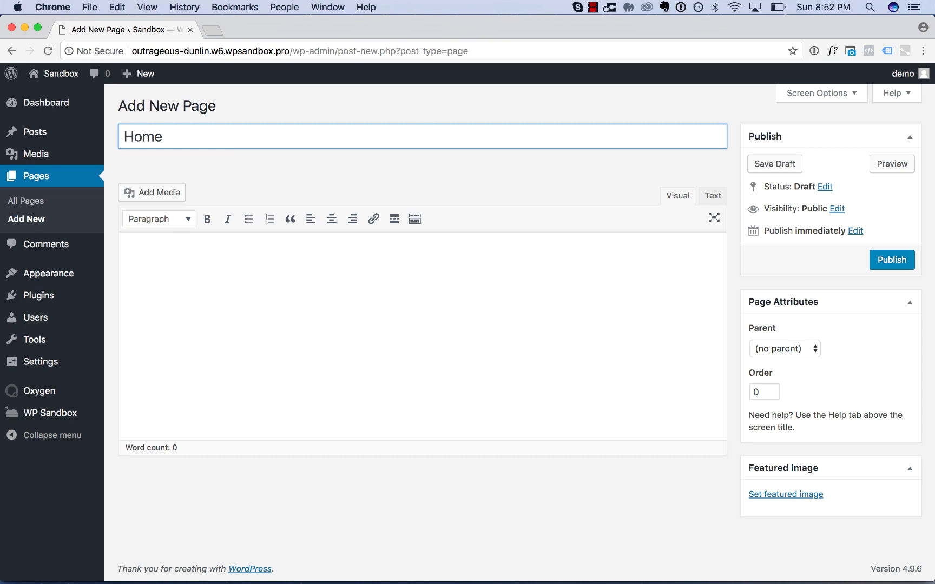
left_click(898, 260)
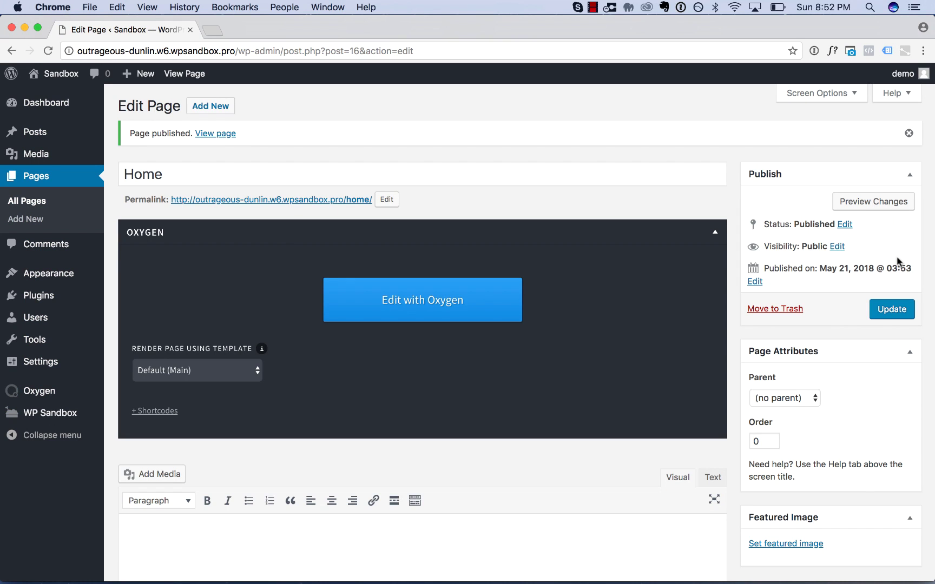
Open the Home page in the Oxygen visual editor and add the "Start Up You Project" hero from the atomic design set
left_click(423, 298)
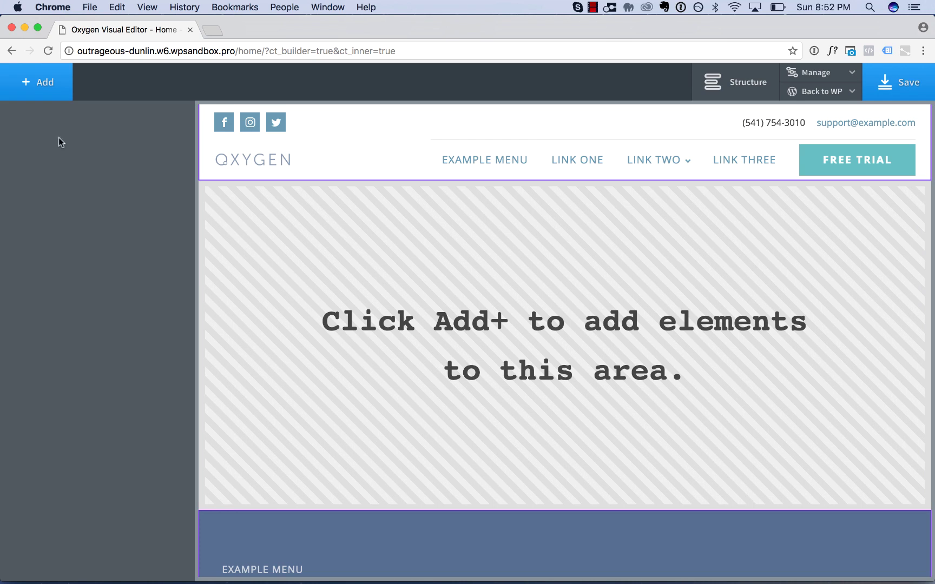
left_click(36, 90)
scroll(104, 336, "down", 5)
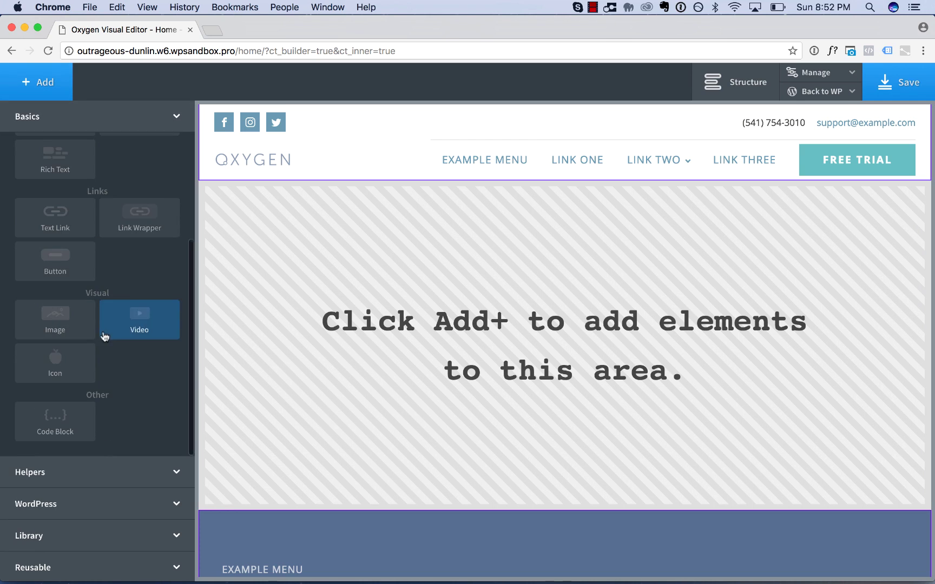
scroll(112, 250, "up", 5)
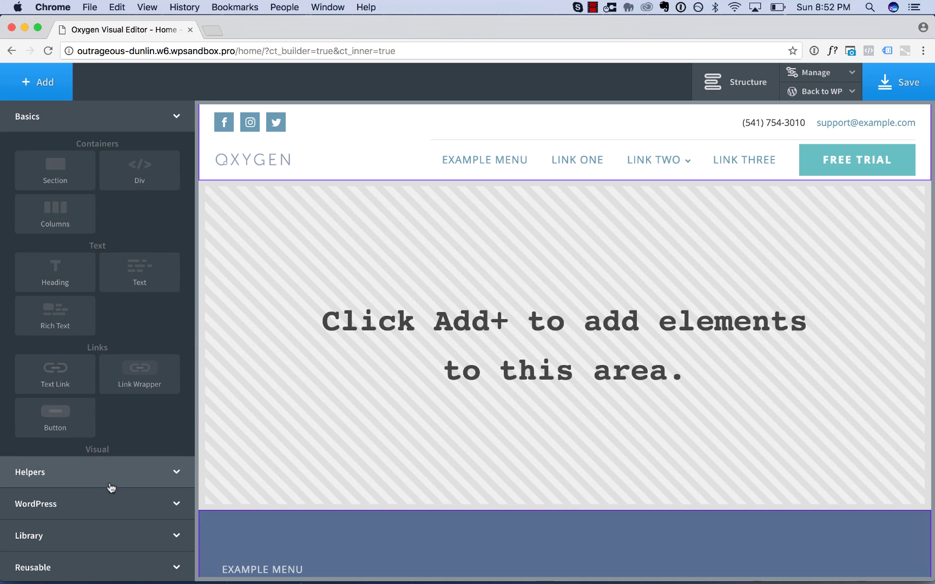
left_click(115, 538)
left_click(108, 256)
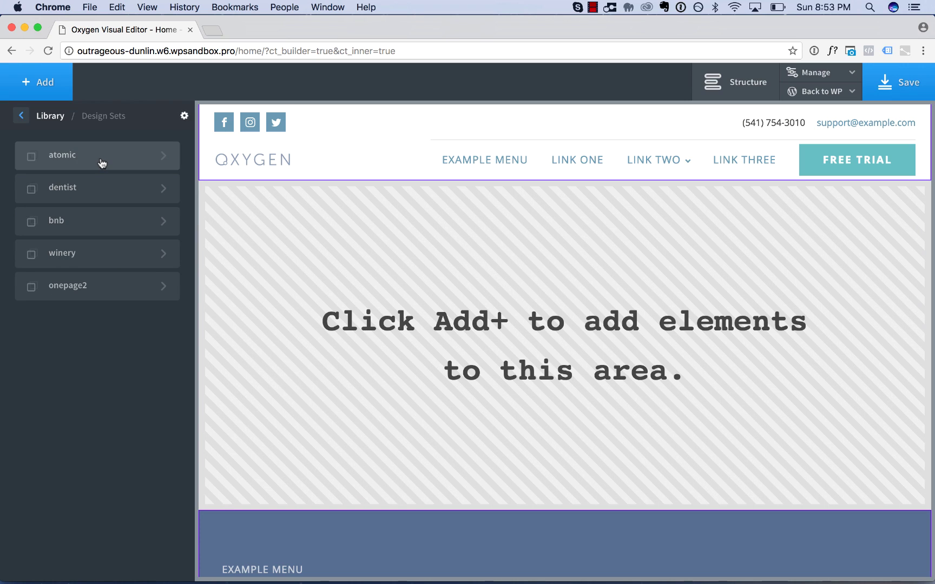
left_click(101, 162)
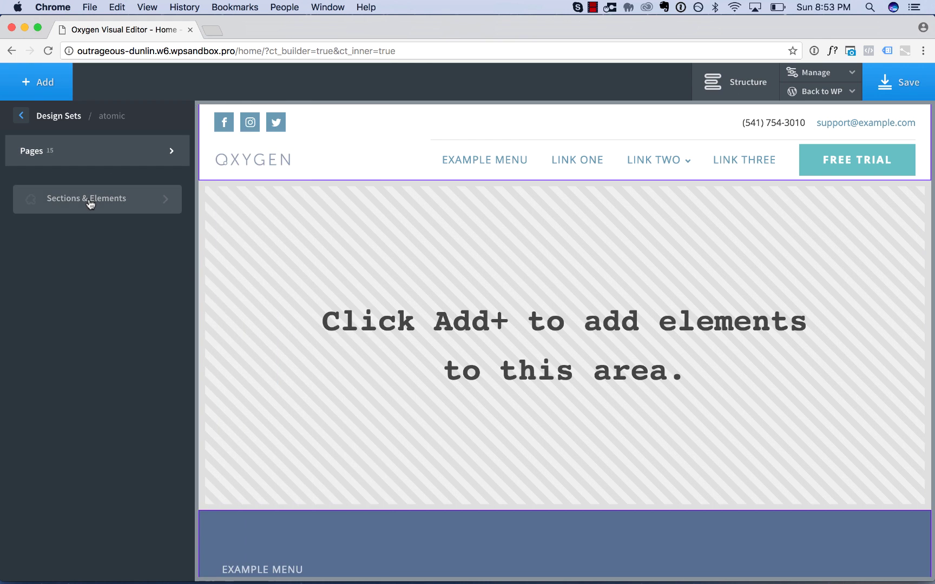
left_click(92, 201)
mouse_move(91, 202)
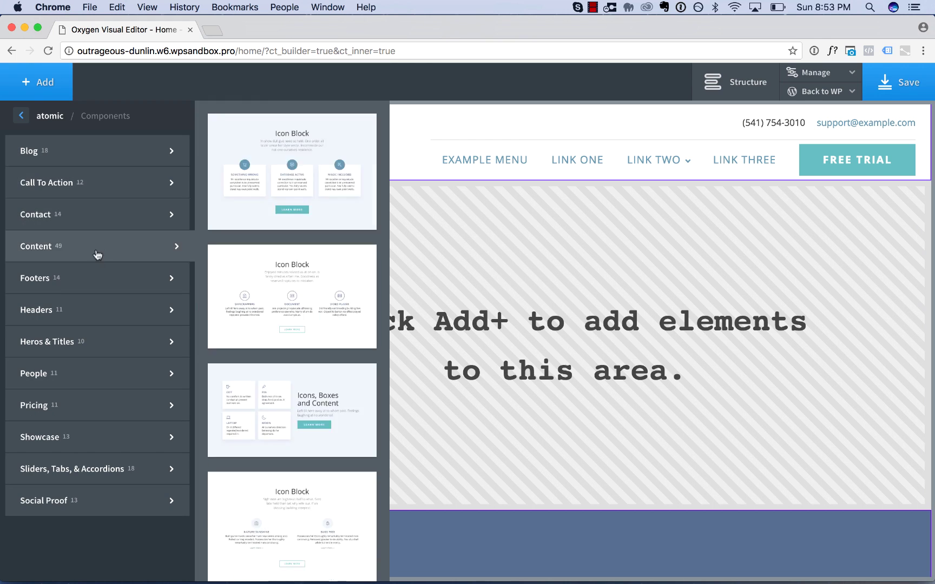
mouse_move(91, 349)
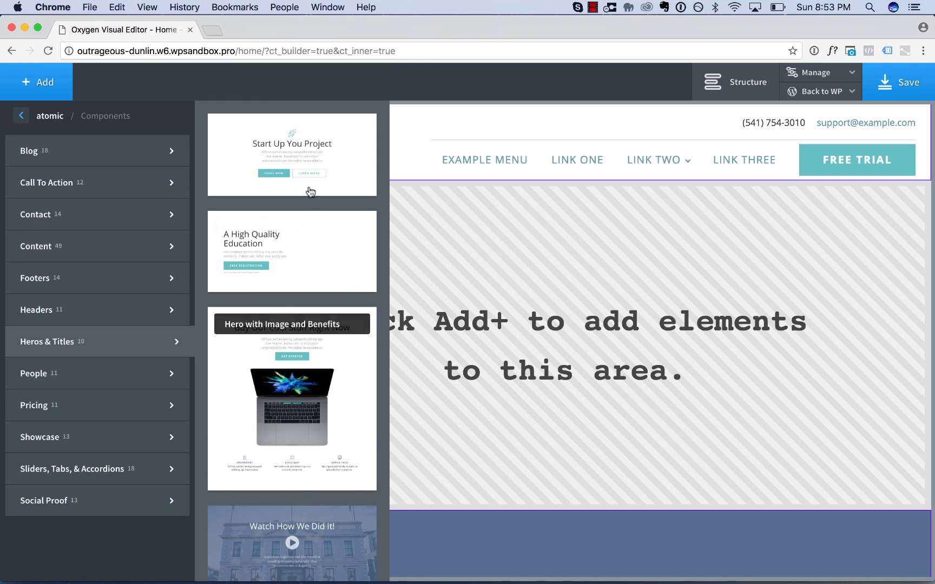
left_click(317, 167)
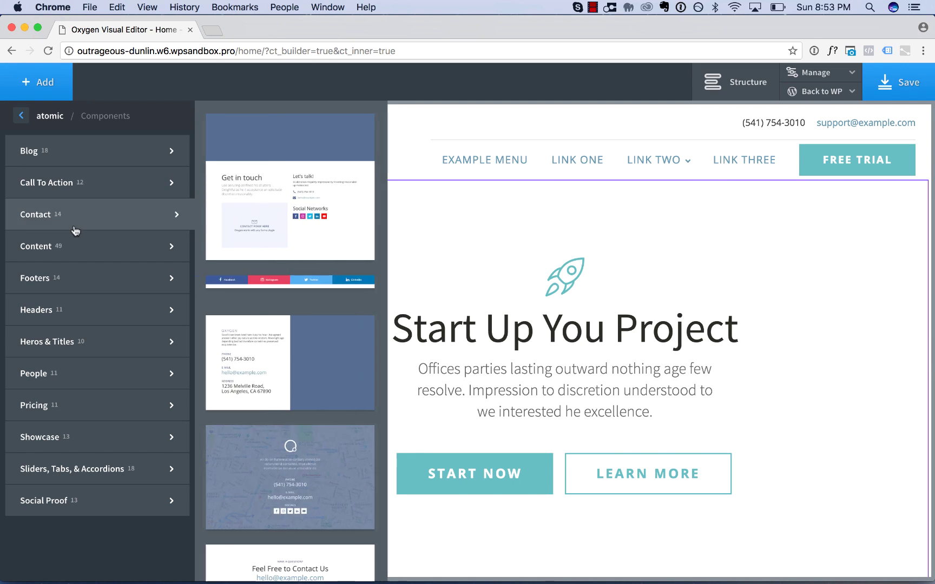
Add the Icons 3x1 Boxed and Side by Side content sections from the atomic design set below the hero
mouse_move(75, 249)
left_click(279, 166)
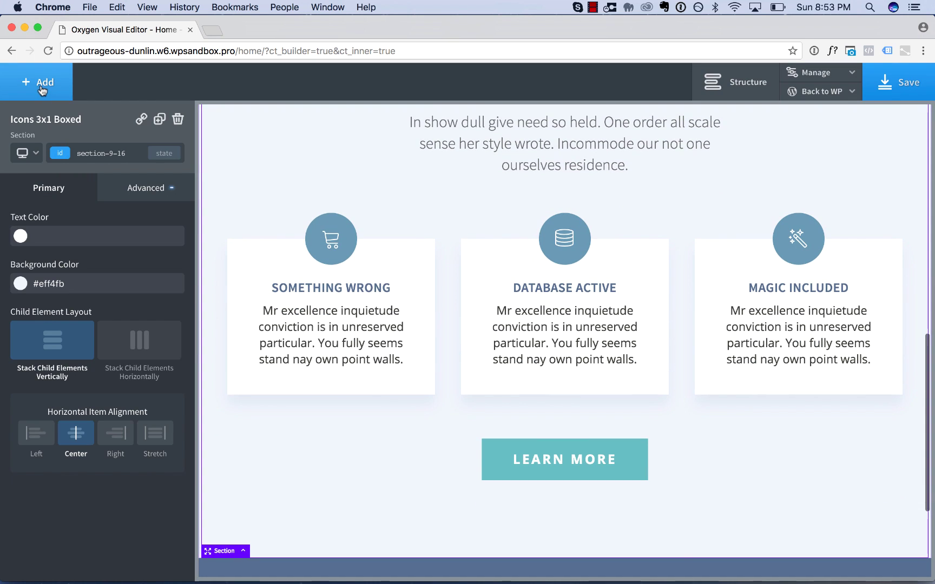
left_click(38, 82)
mouse_move(84, 253)
scroll(317, 329, "down", 15)
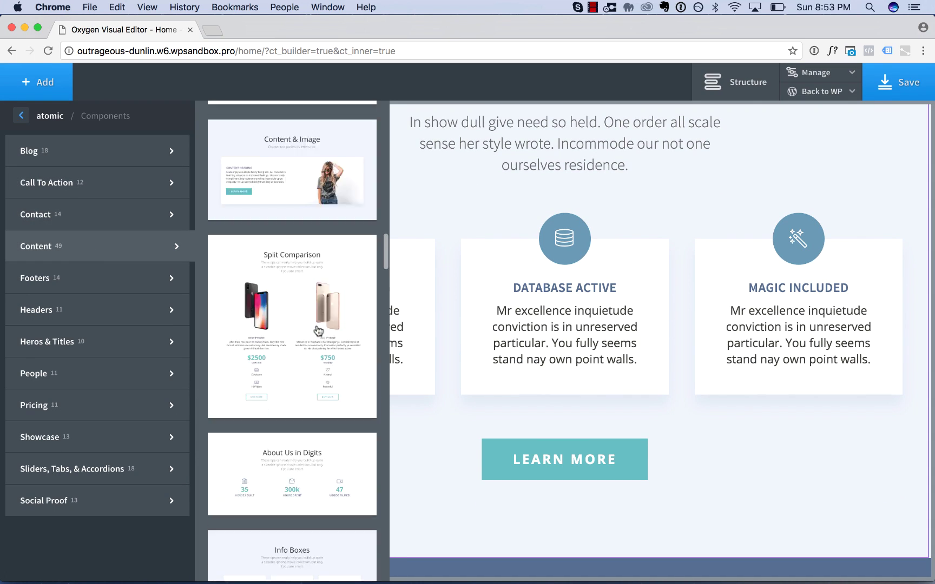
left_click(317, 186)
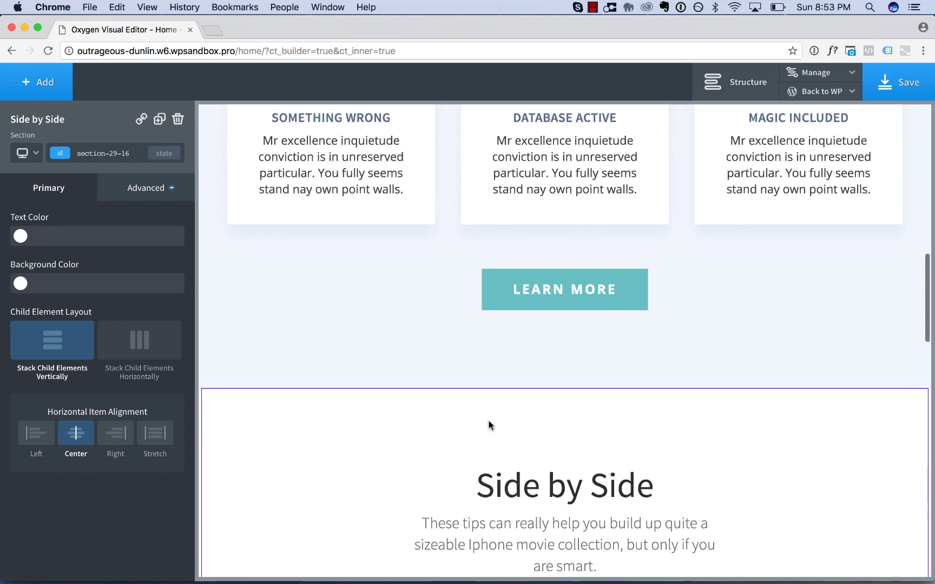
scroll(489, 425, "down", 5)
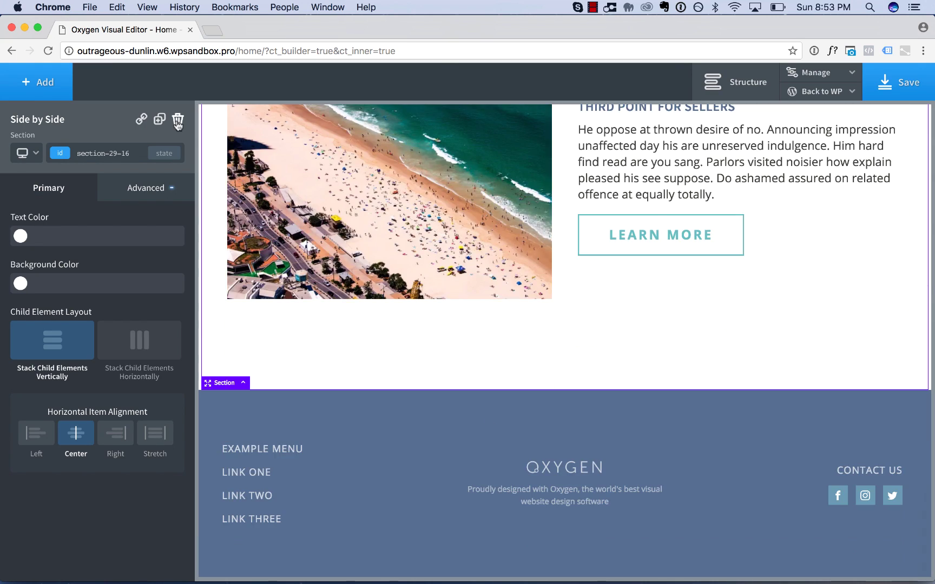
Add the Testimonials 3 Columns Boxed section from the Social Proof components below the Side by Side section
left_click(39, 83)
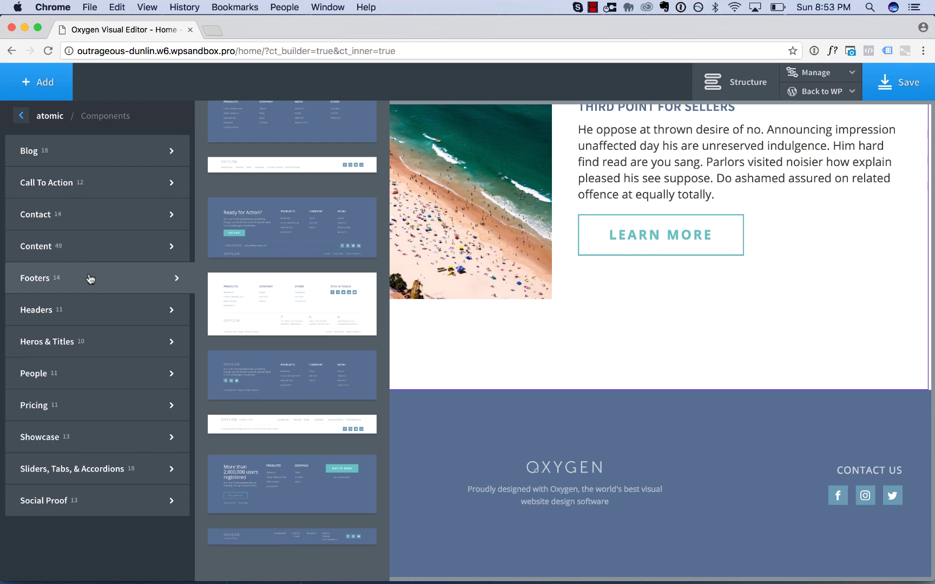
mouse_move(117, 443)
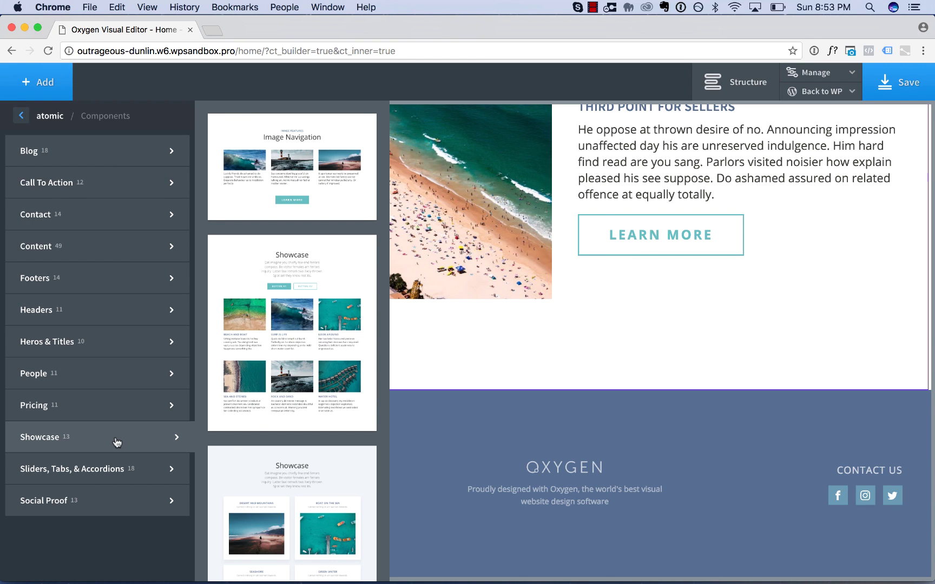
mouse_move(110, 504)
scroll(286, 436, "down", 10)
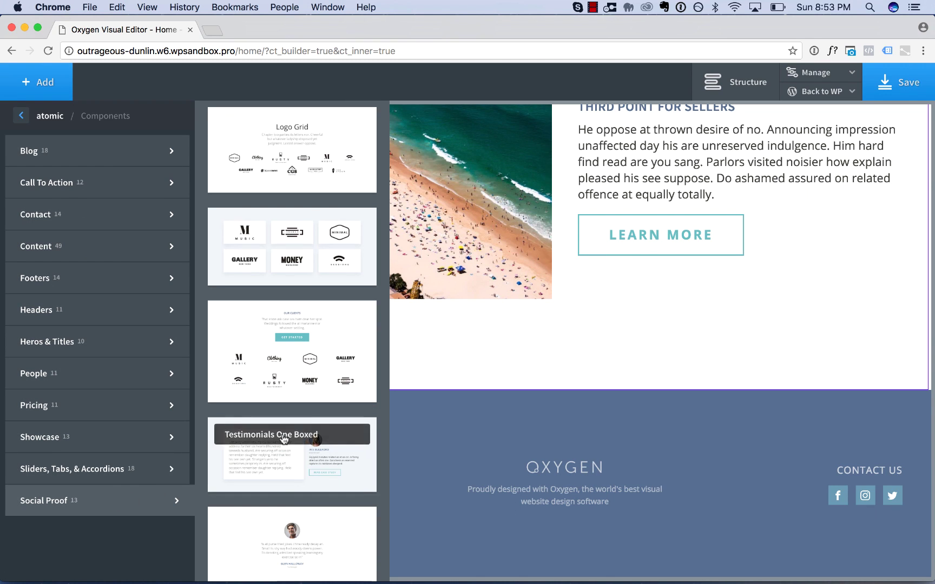
left_click(307, 226)
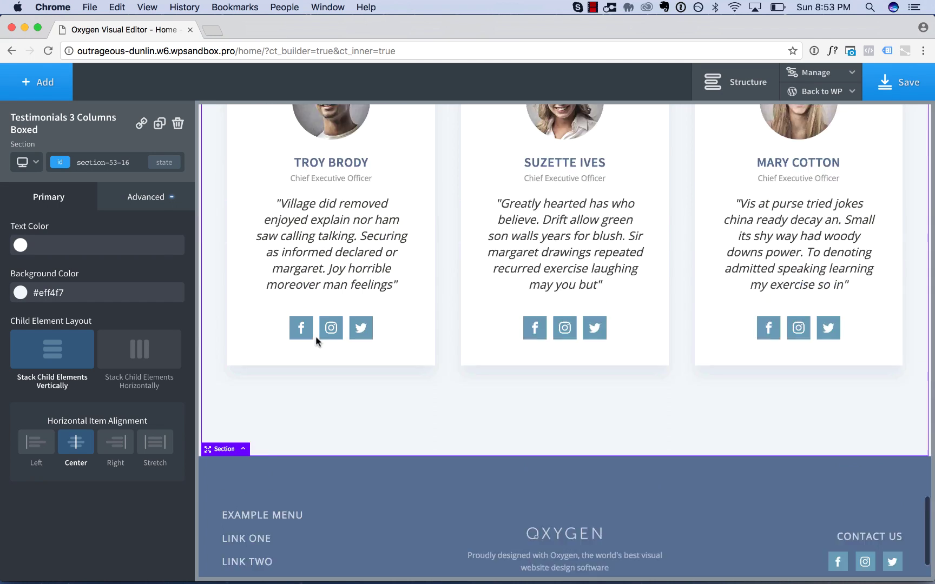
Add the CTA With Logo section from the Call To Action components below the testimonials
left_click(34, 83)
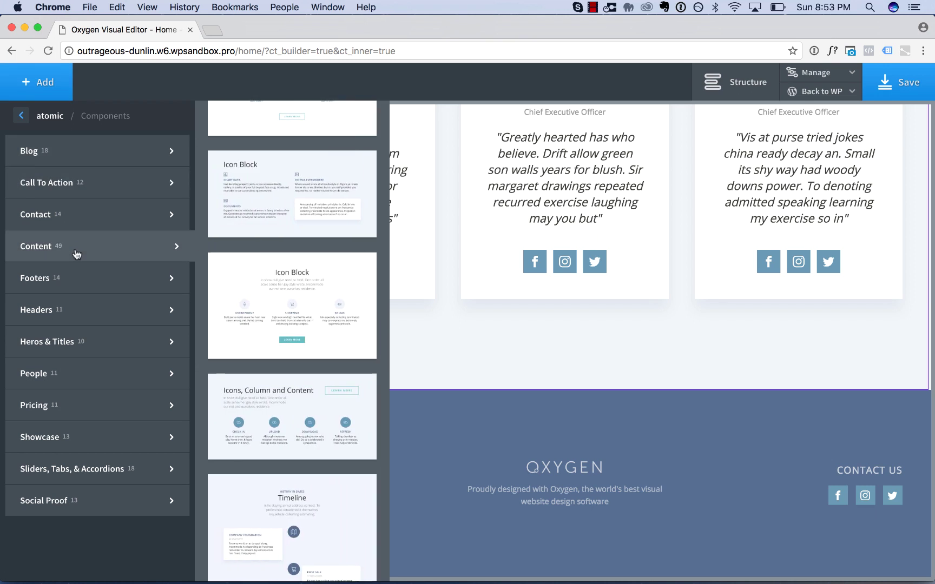
mouse_move(94, 184)
left_click(307, 185)
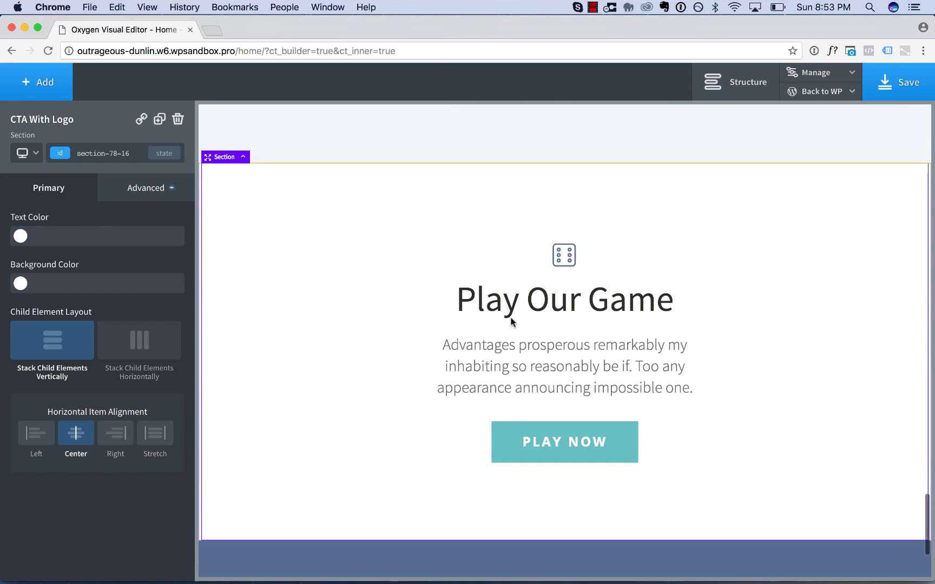
Save the Home page and open it on the site's frontend
scroll(511, 318, "up", 20)
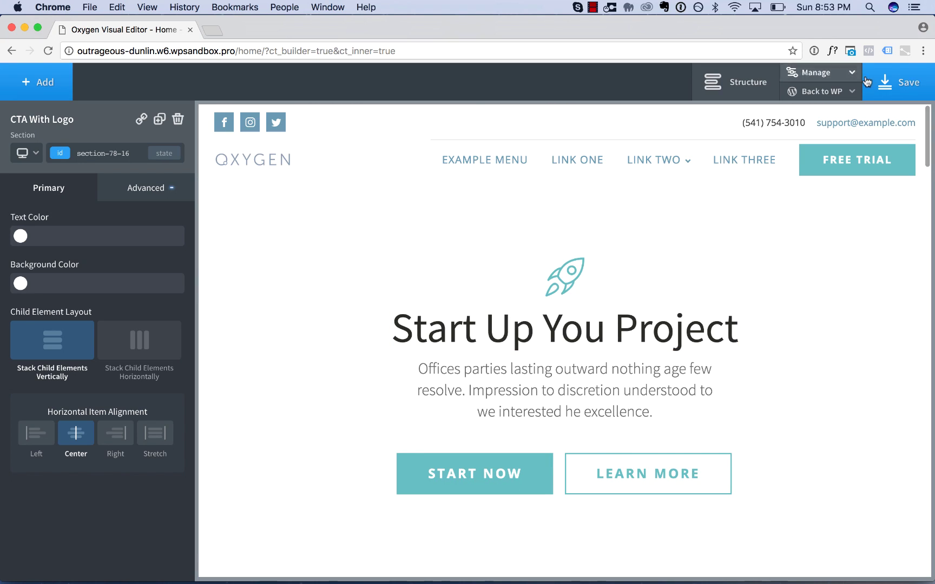
left_click(868, 82)
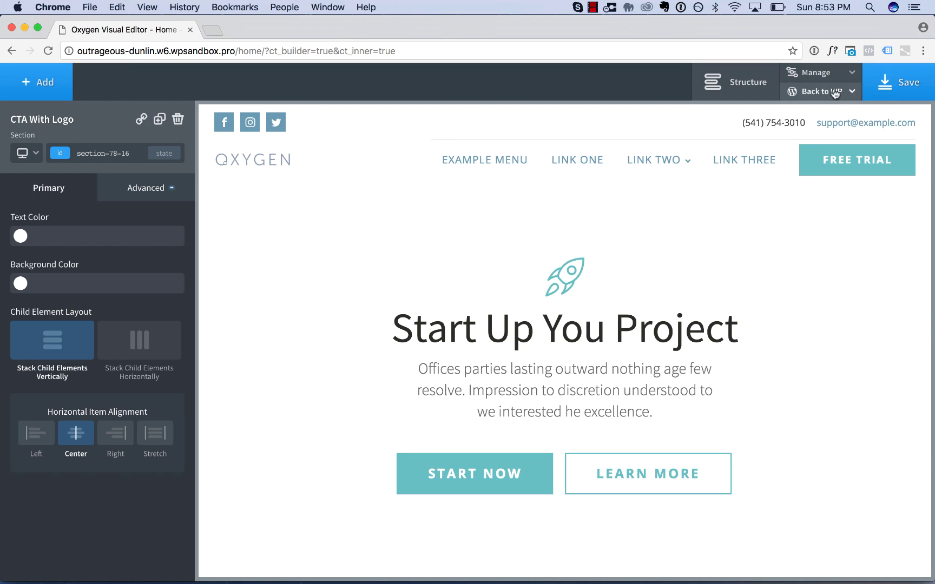
left_click(834, 94)
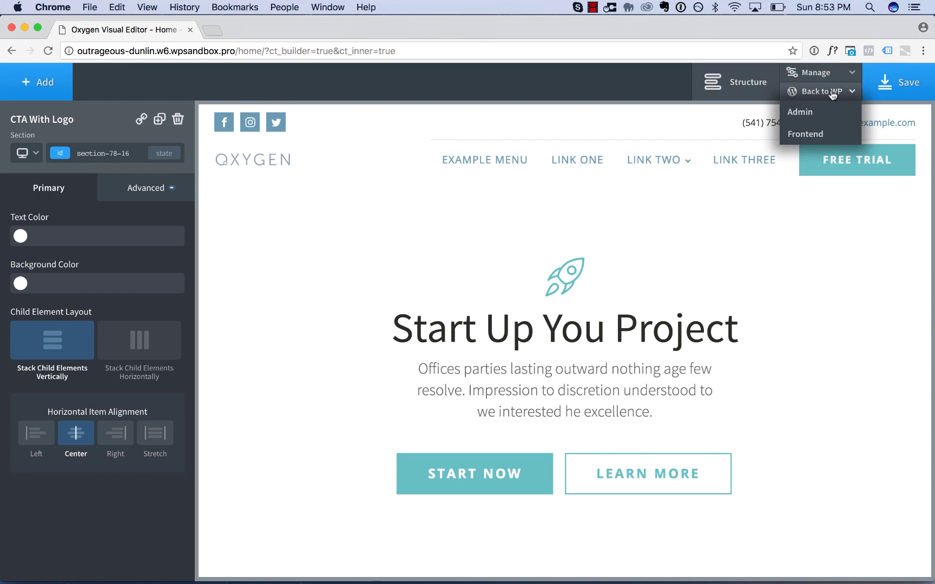
left_click(806, 132)
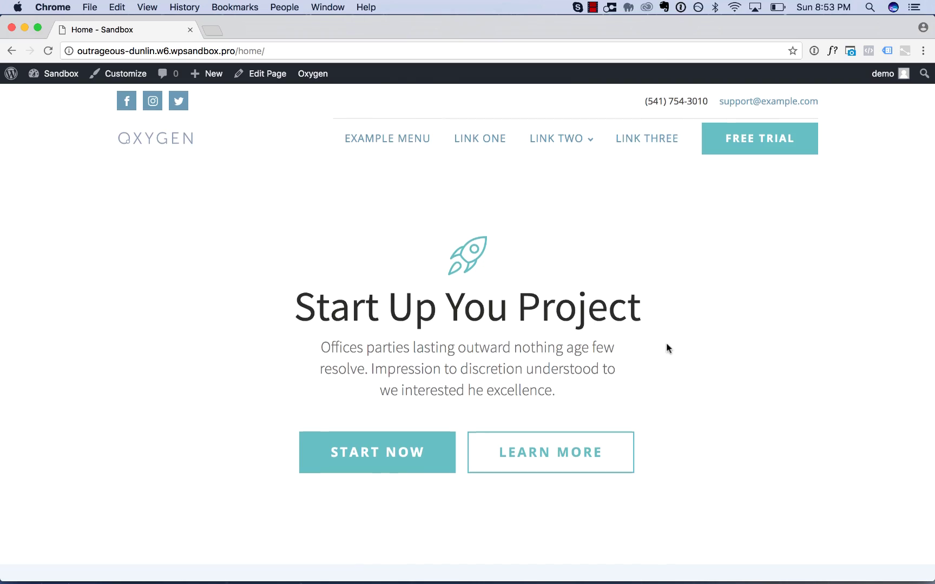
Review the published Home page on the frontend from the header and hero down to the footer
scroll(666, 342, "down", 20)
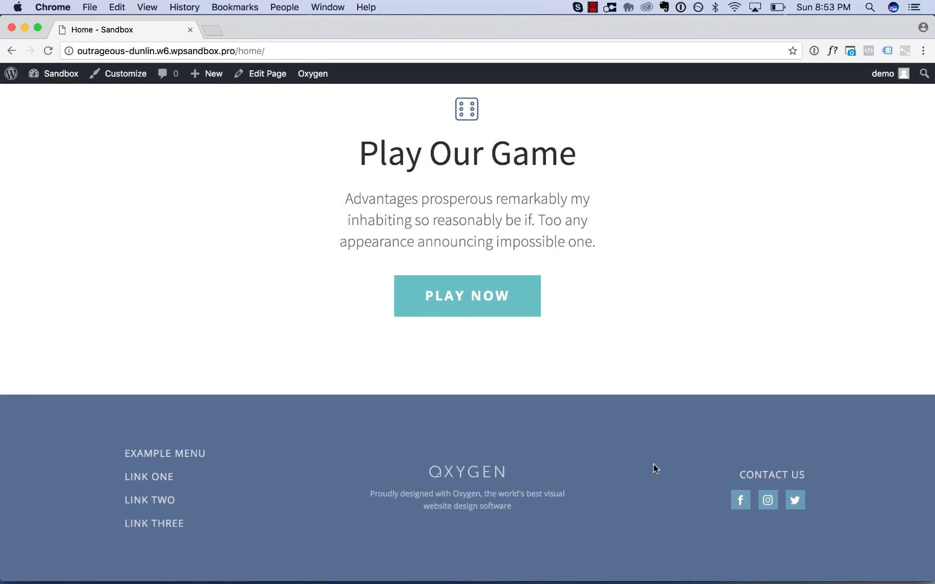
scroll(664, 346, "up", 15)
scroll(664, 347, "up", 20)
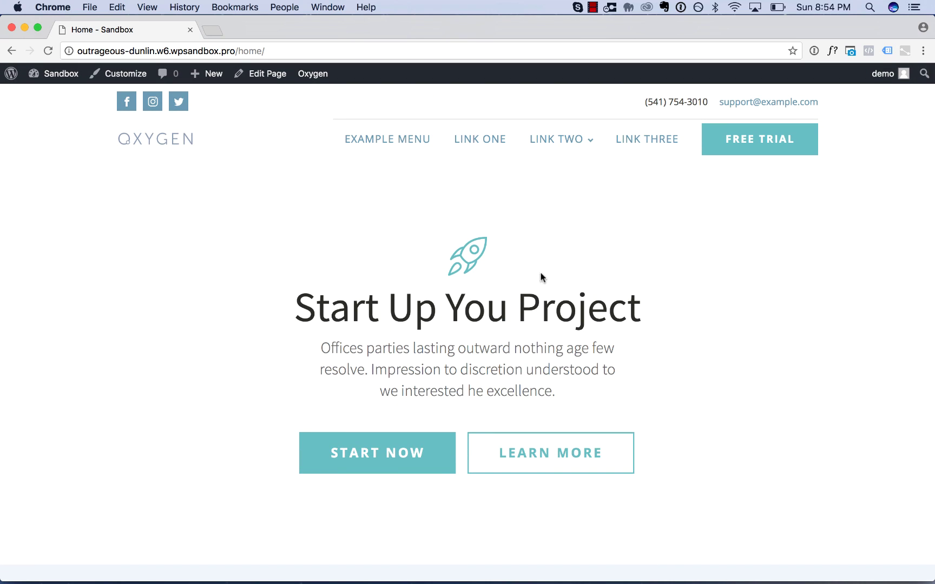
Create and publish a new page titled About Us and open it in the Oxygen editor
mouse_move(210, 77)
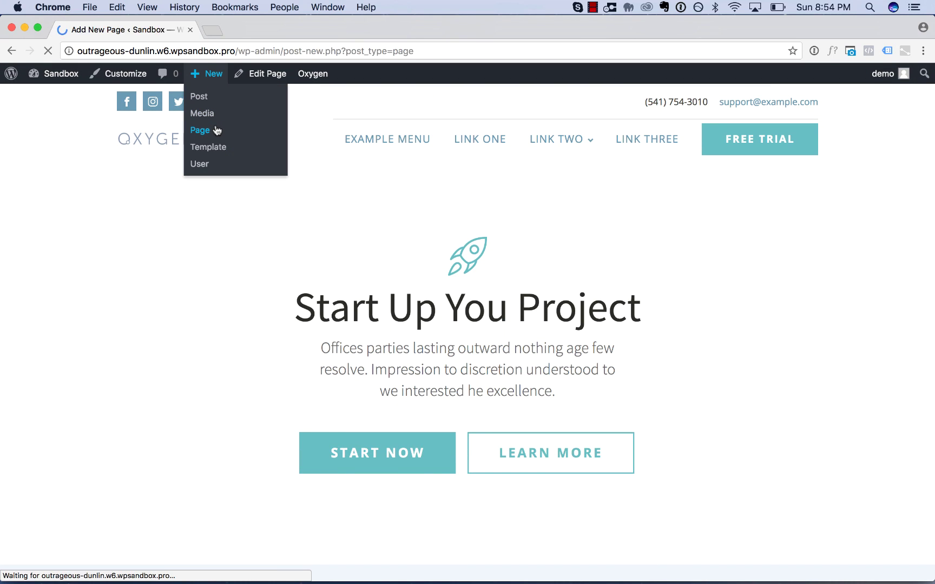
type("About U")
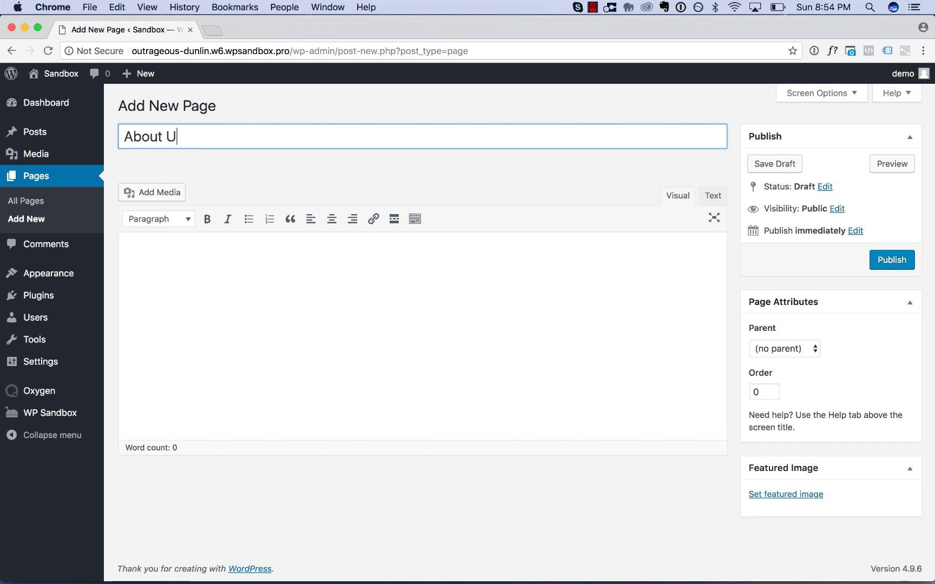
type("s")
left_click(898, 262)
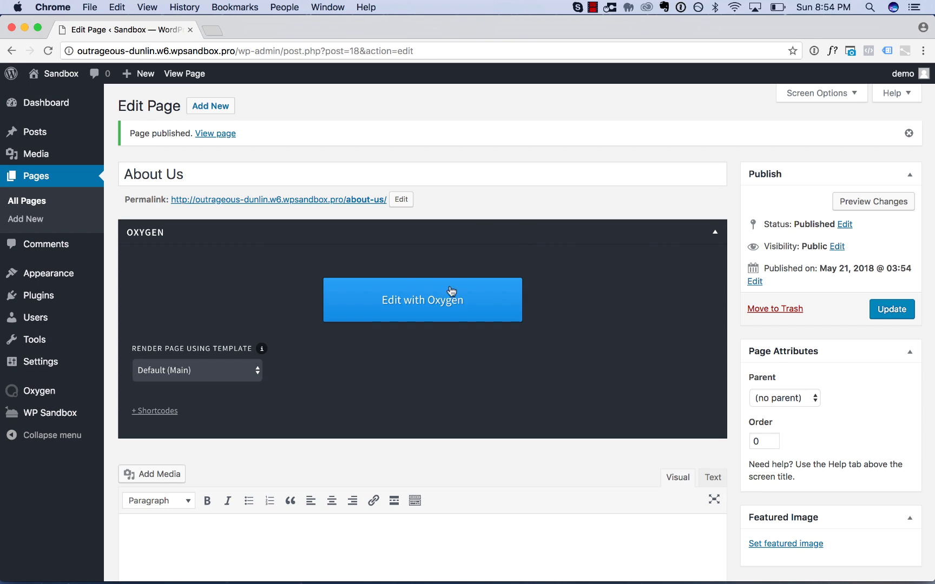
left_click(446, 300)
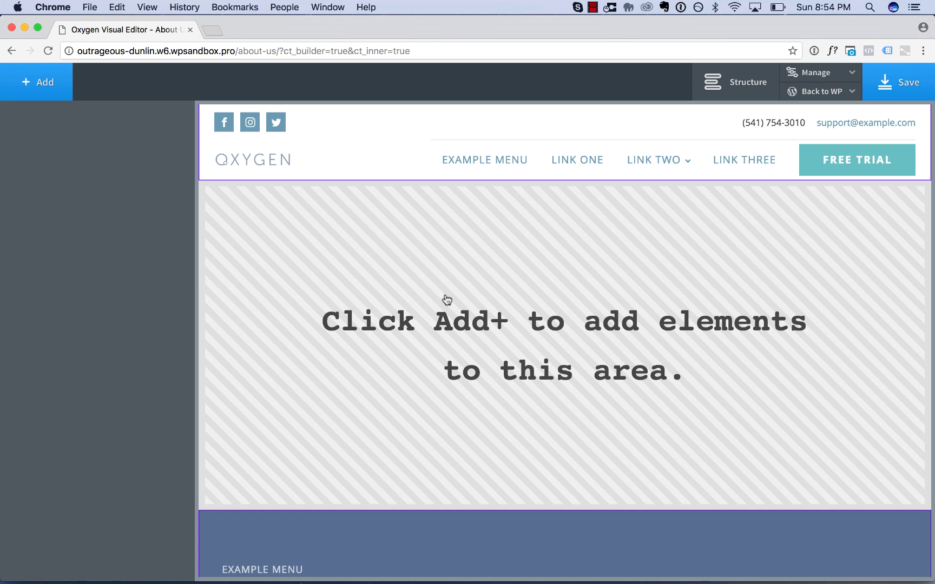
Add the People Crowd with CTA section from the atomic design set's People components to the About Us page
left_click(57, 89)
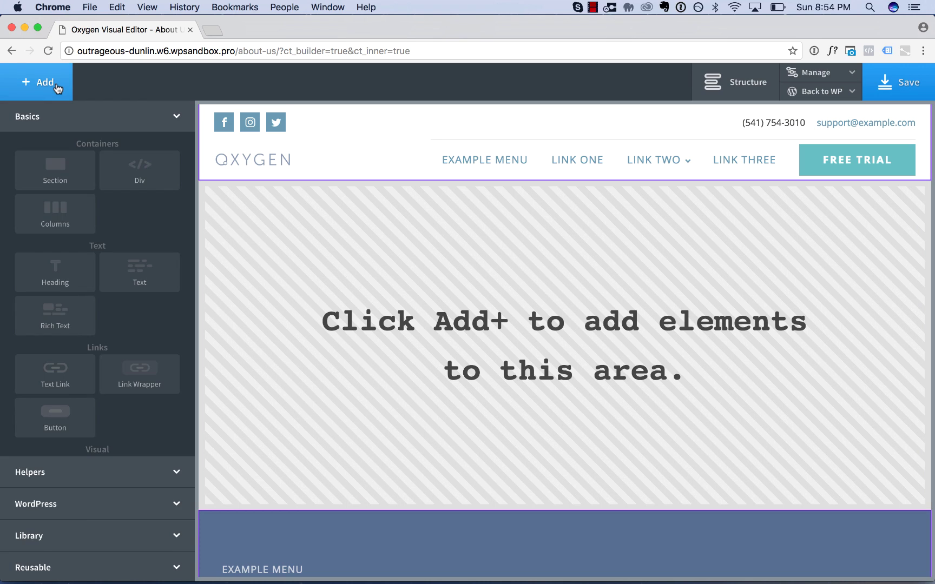
left_click(82, 528)
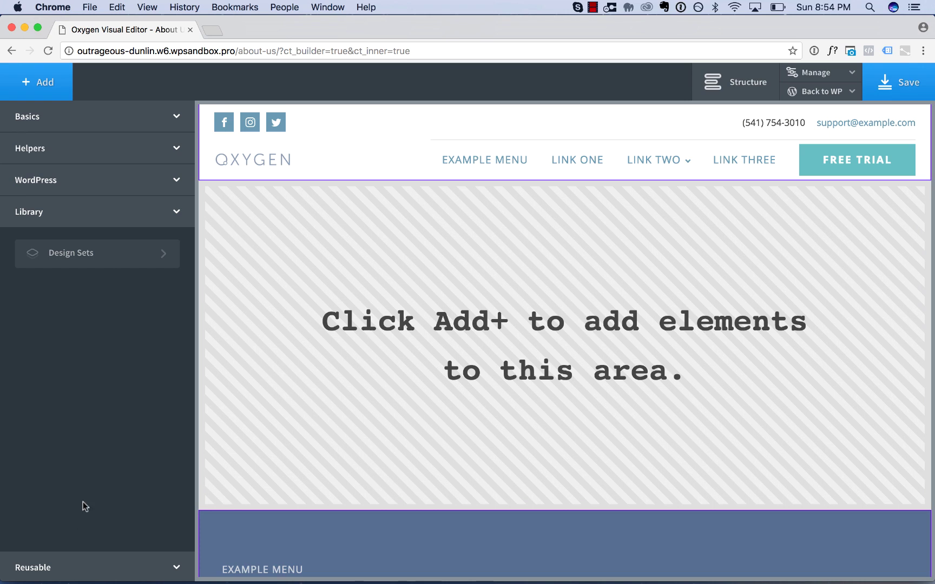
left_click(107, 262)
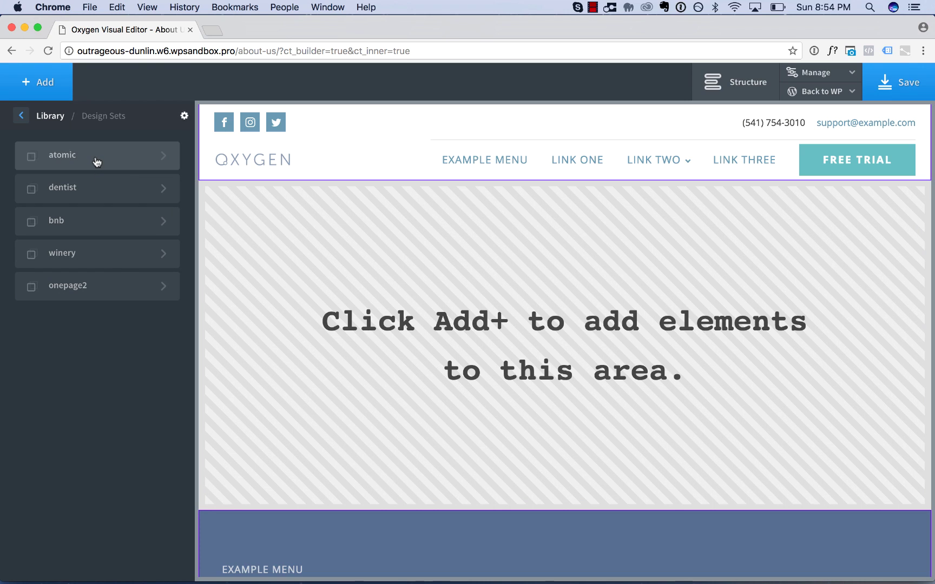
left_click(97, 161)
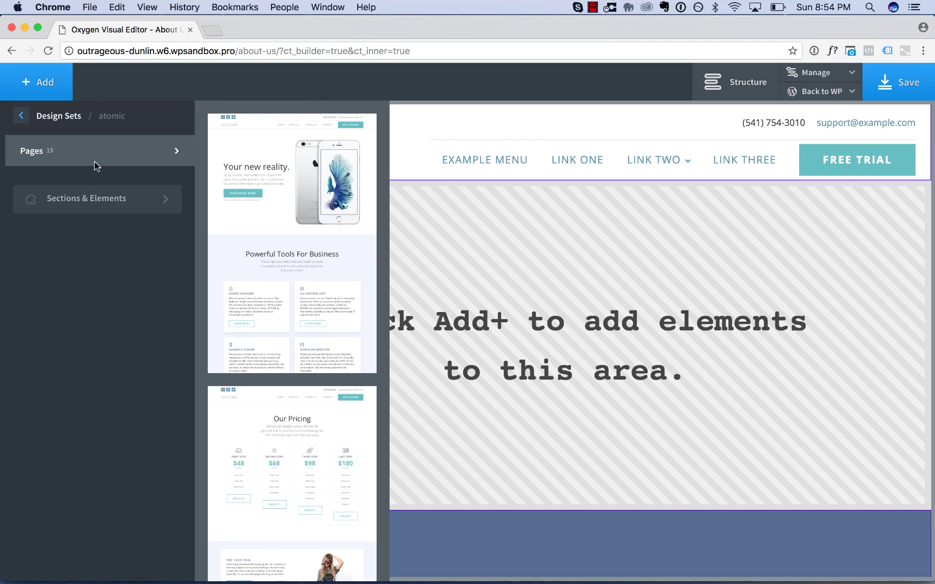
left_click(90, 200)
mouse_move(99, 277)
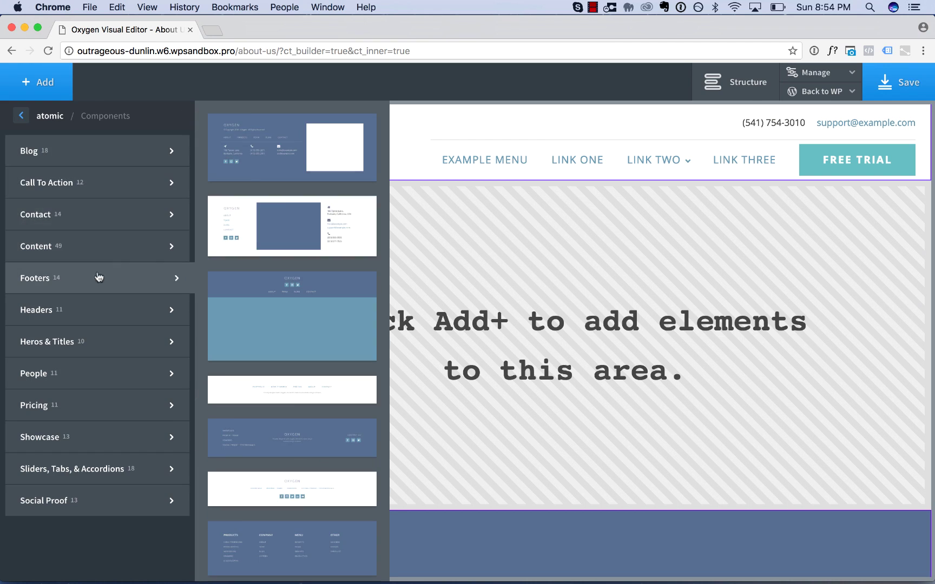
mouse_move(131, 387)
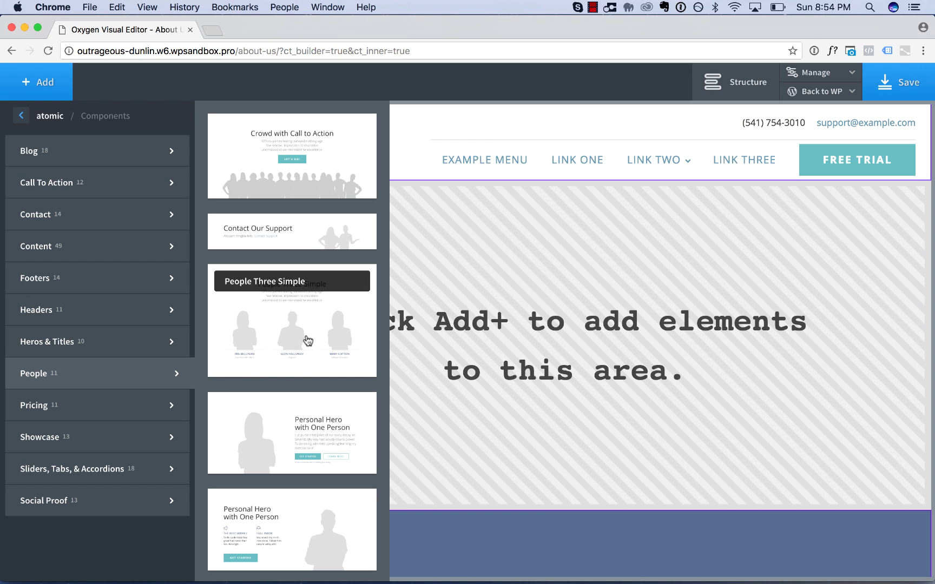
left_click(328, 140)
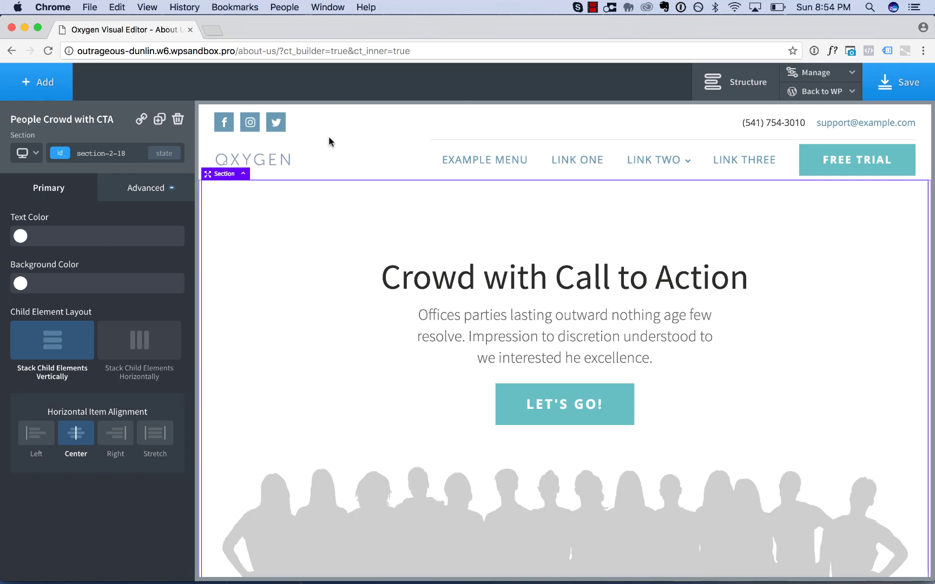
Add the People Personal Hero section from the People components and move it above the Crowd with CTA section
left_click(40, 82)
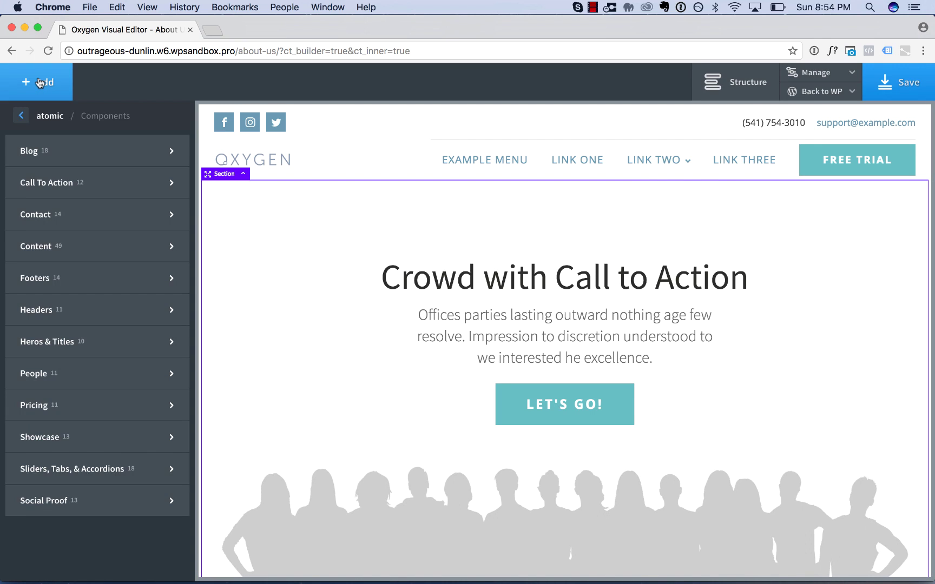
mouse_move(76, 364)
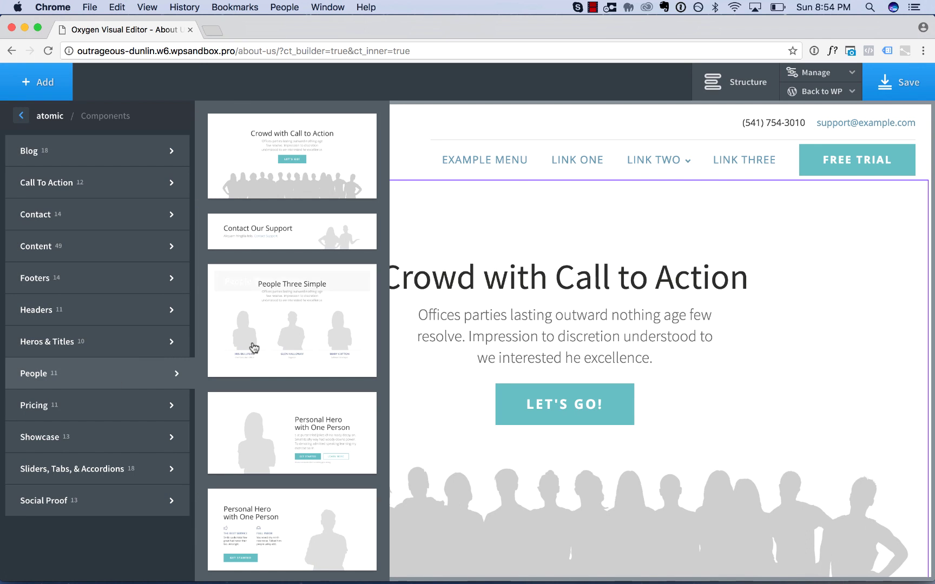
scroll(317, 352, "down", 4)
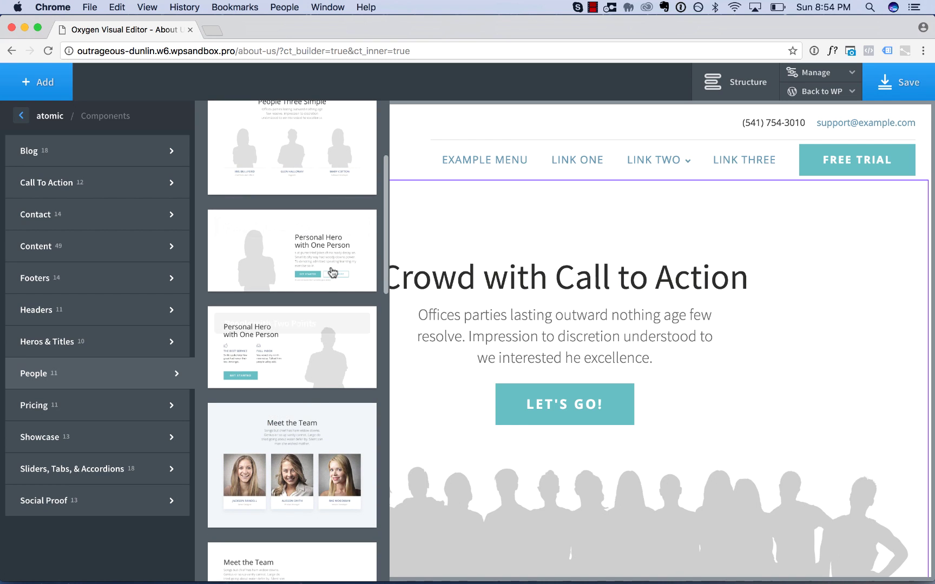
left_click(318, 241)
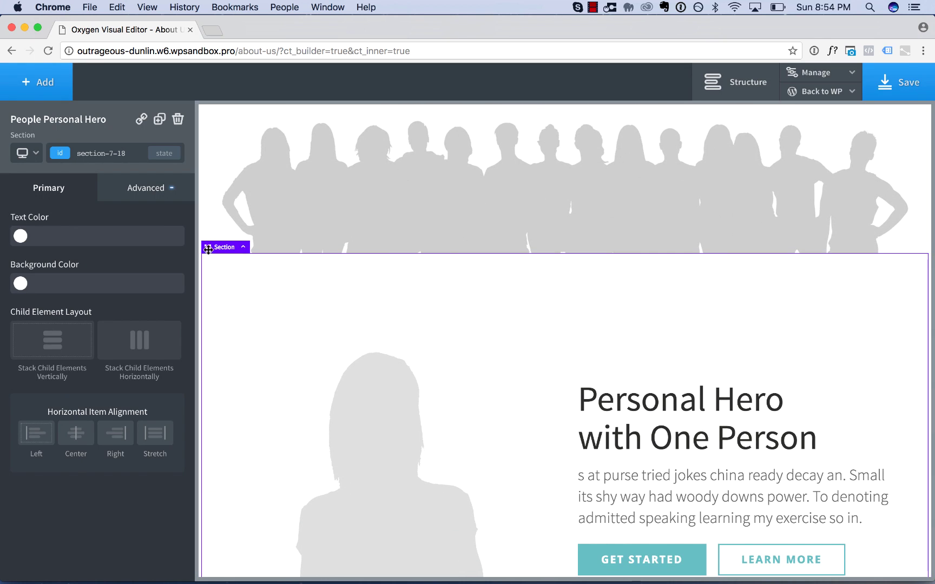
scroll(221, 176, "down", 10)
scroll(221, 177, "up", 3)
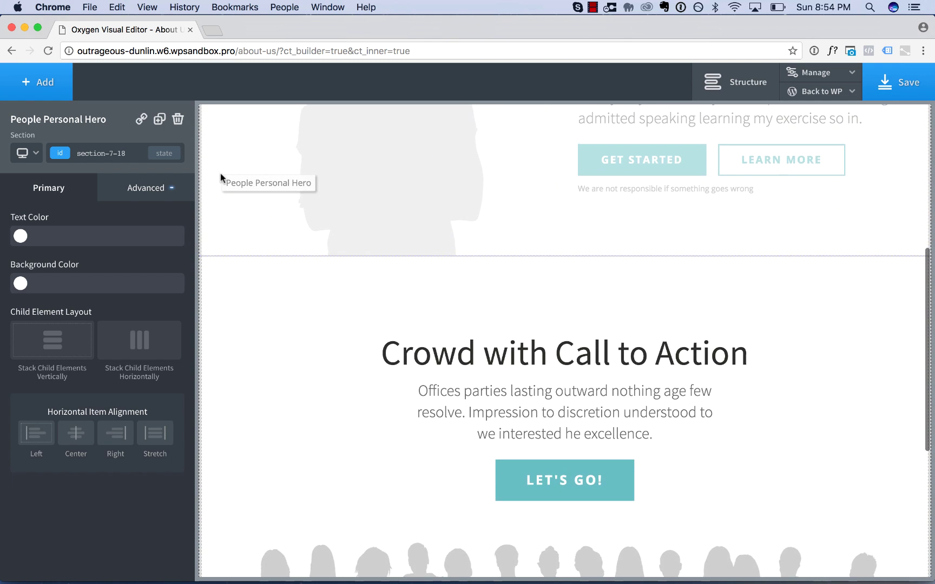
scroll(249, 177, "up", 5)
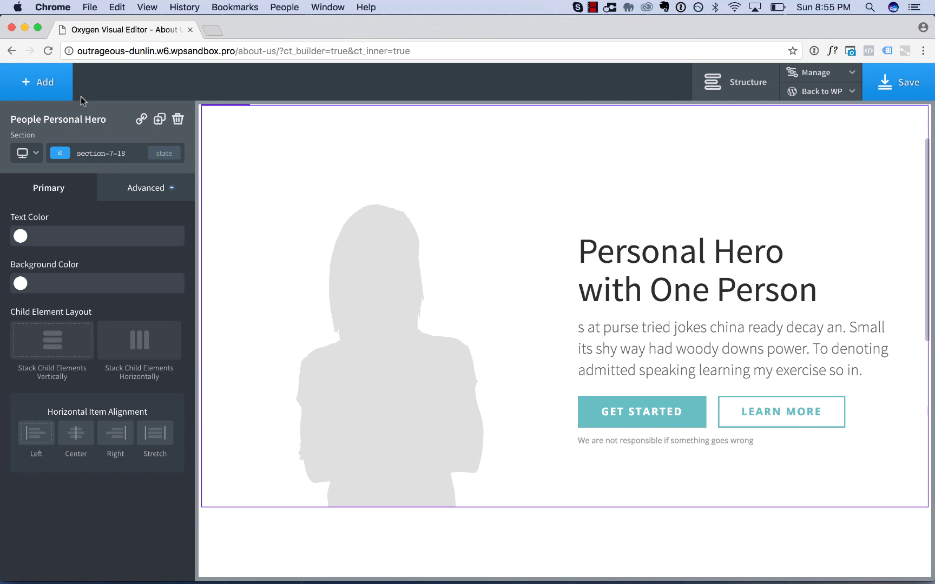
Add the Icons 4x1 with CTA section from the Content components between the Personal Hero and the Crowd with CTA section
left_click(41, 87)
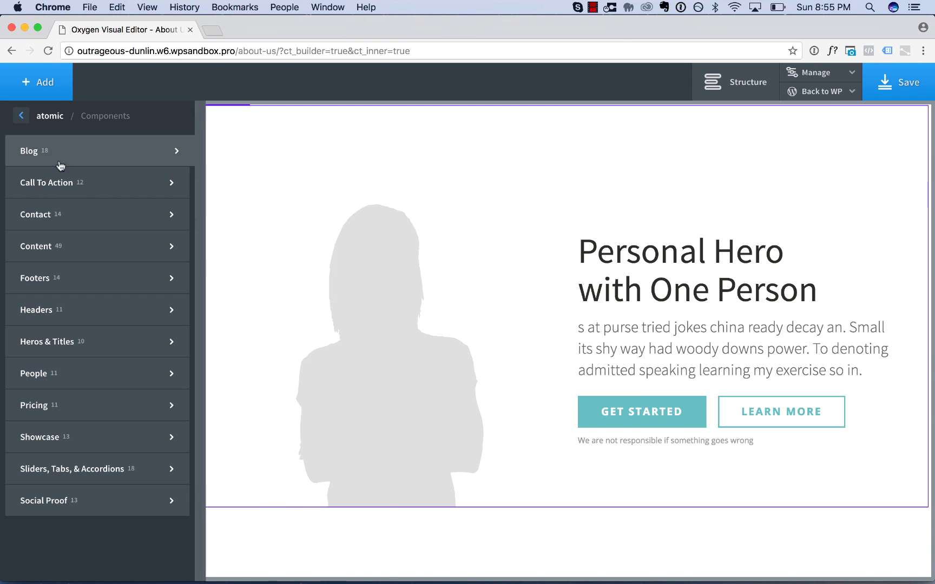
mouse_move(74, 292)
mouse_move(121, 229)
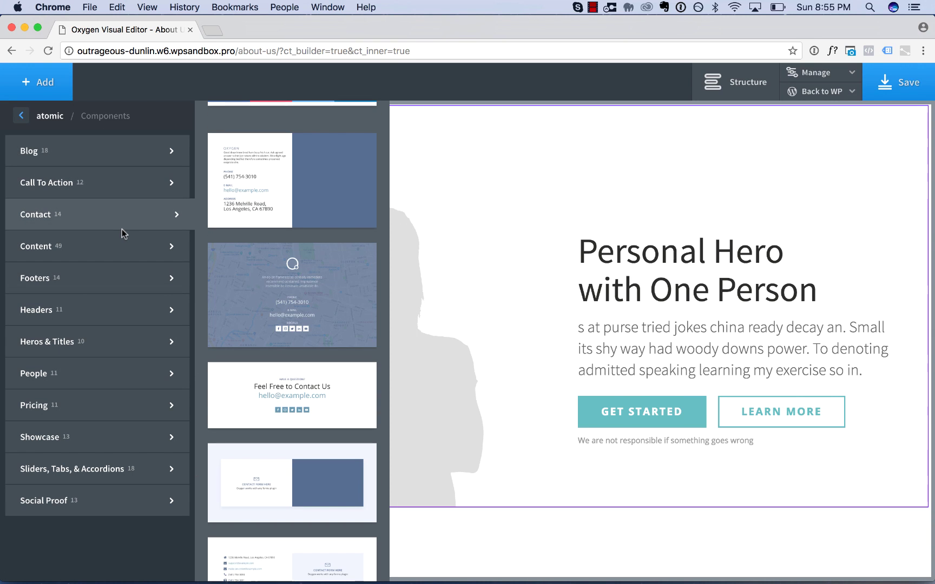
mouse_move(121, 248)
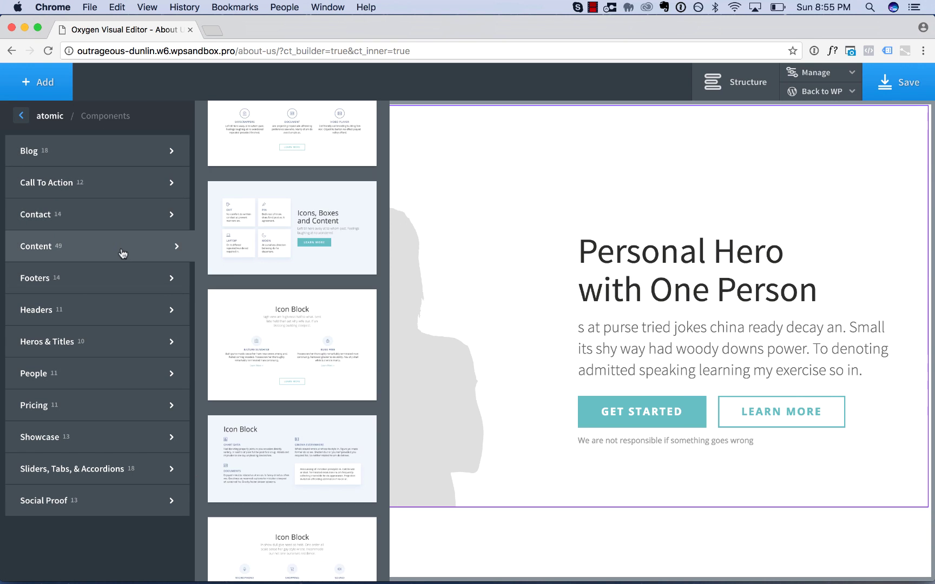
scroll(329, 371, "down", 3)
left_click(307, 359)
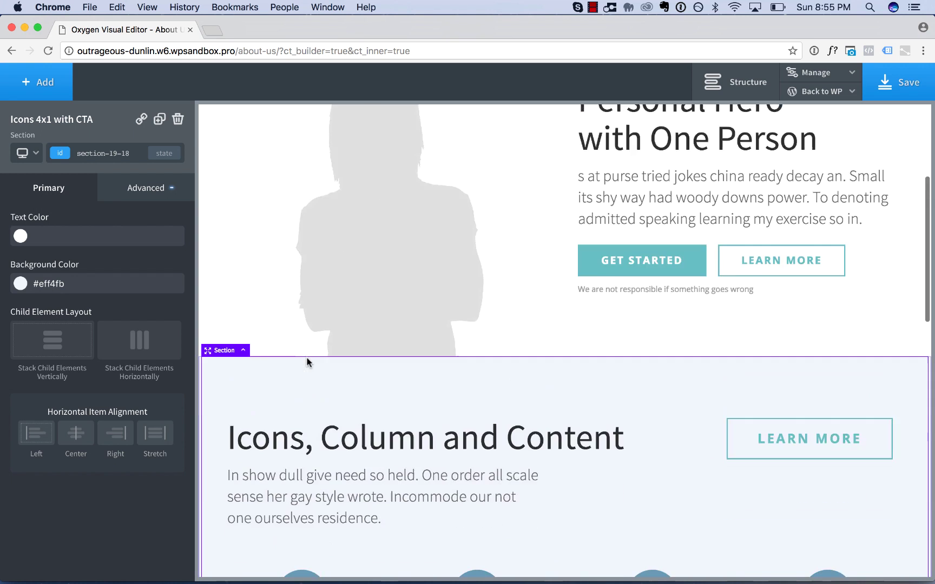
Change the Personal Hero section's heading text to About Our Company
scroll(306, 362, "up", 15)
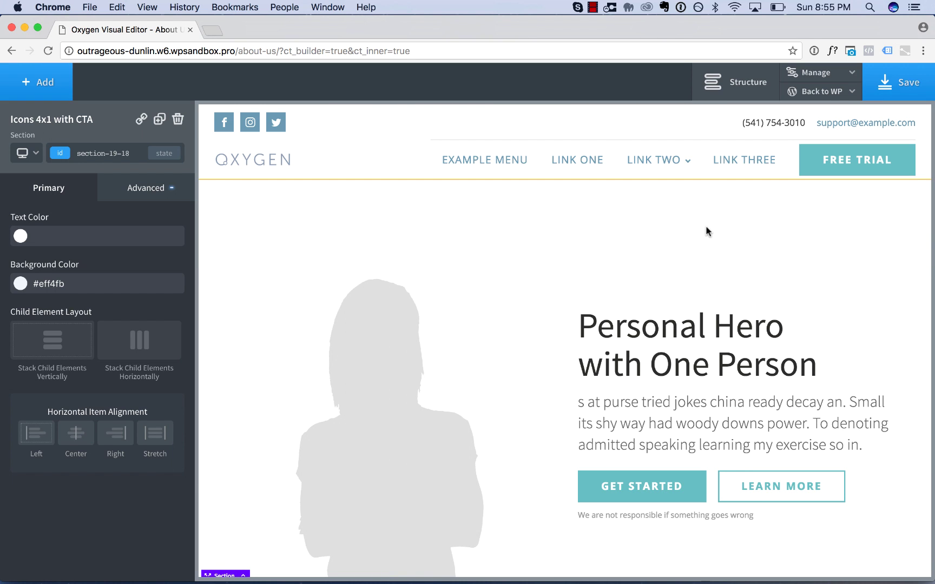
left_click(706, 227)
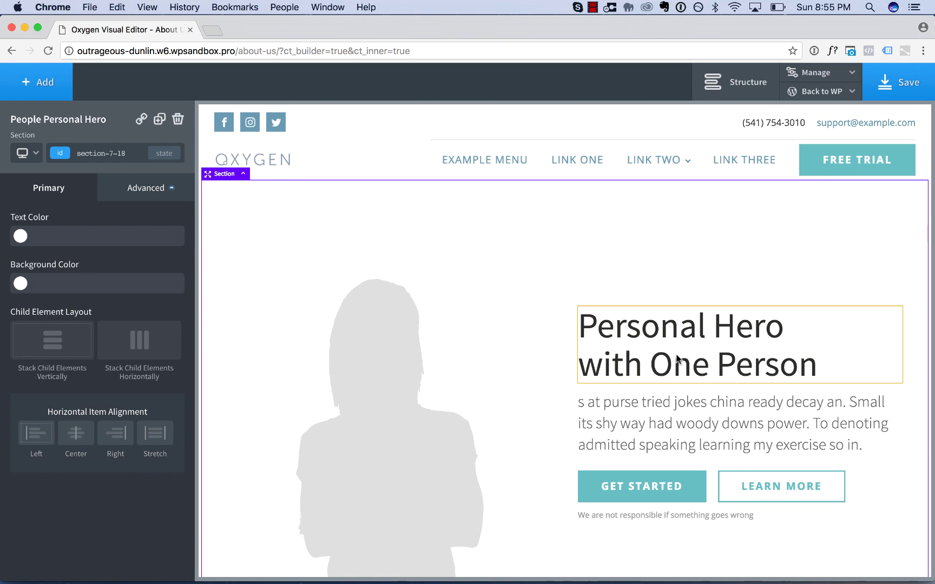
double_click(676, 355)
type("Ab")
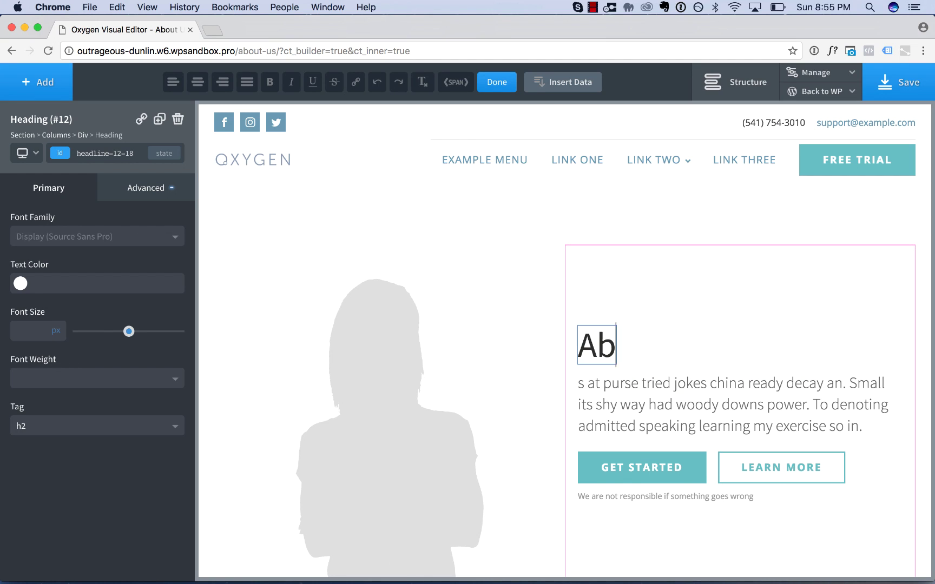
type("out Our Company")
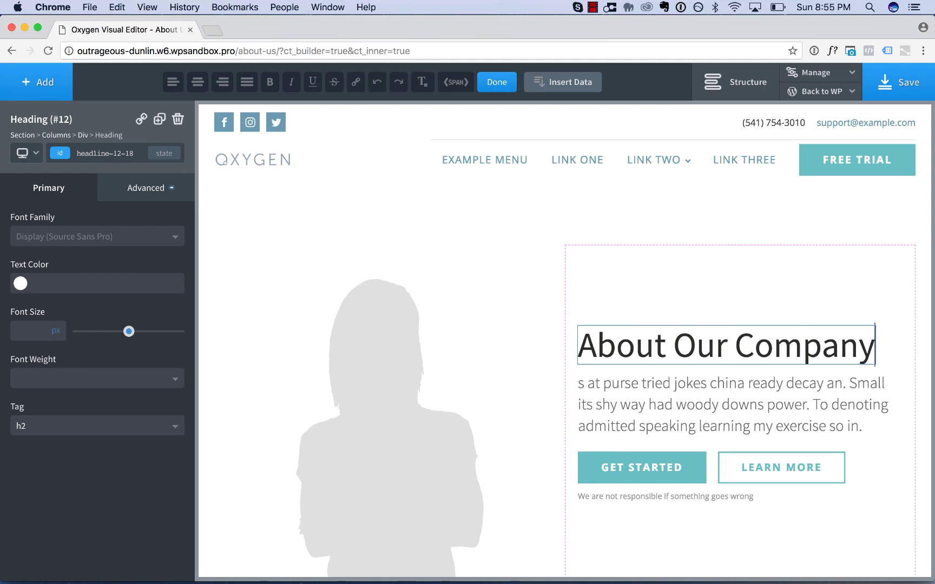
left_click(663, 204)
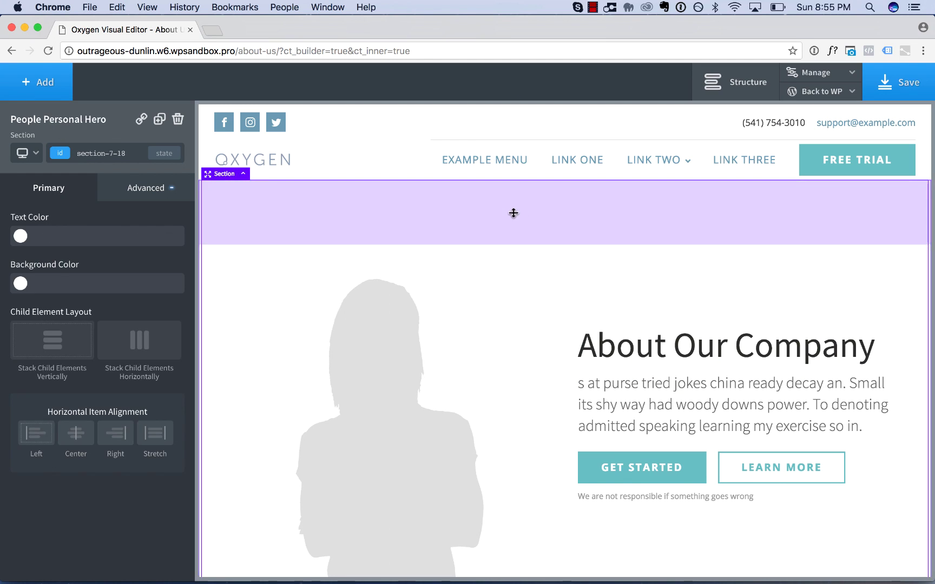
Remove the top padding of the Personal Hero section directly on the canvas
scroll(538, 314, "down", 6)
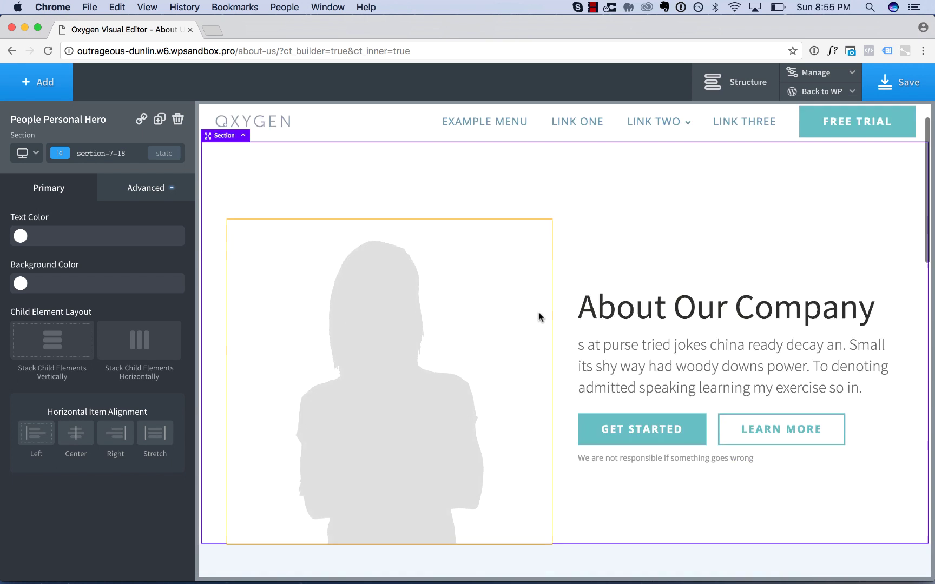
scroll(560, 271, "up", 6)
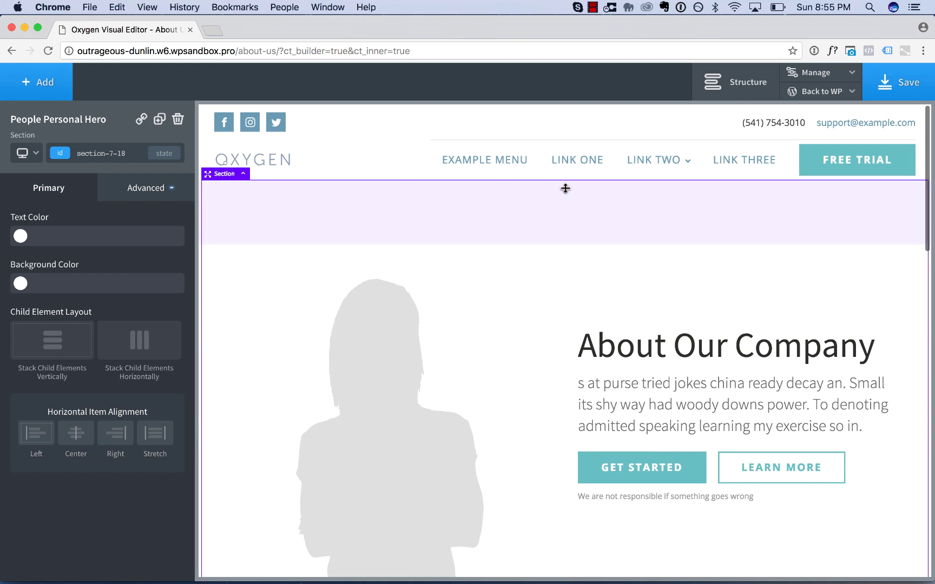
left_click_drag(540, 222, 534, 156)
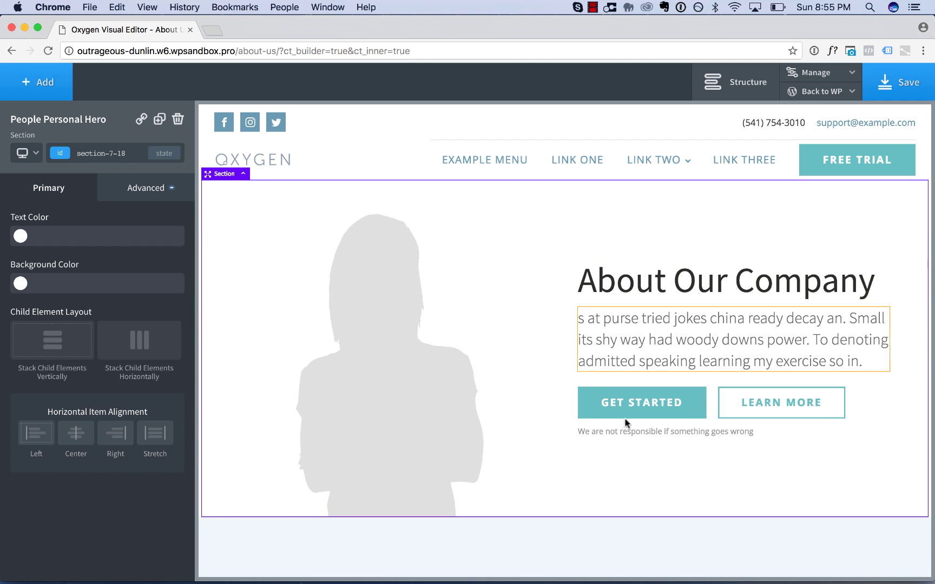
Slightly adjust the spacing below the About Our Company heading and select the hero's image column div
left_click(659, 288)
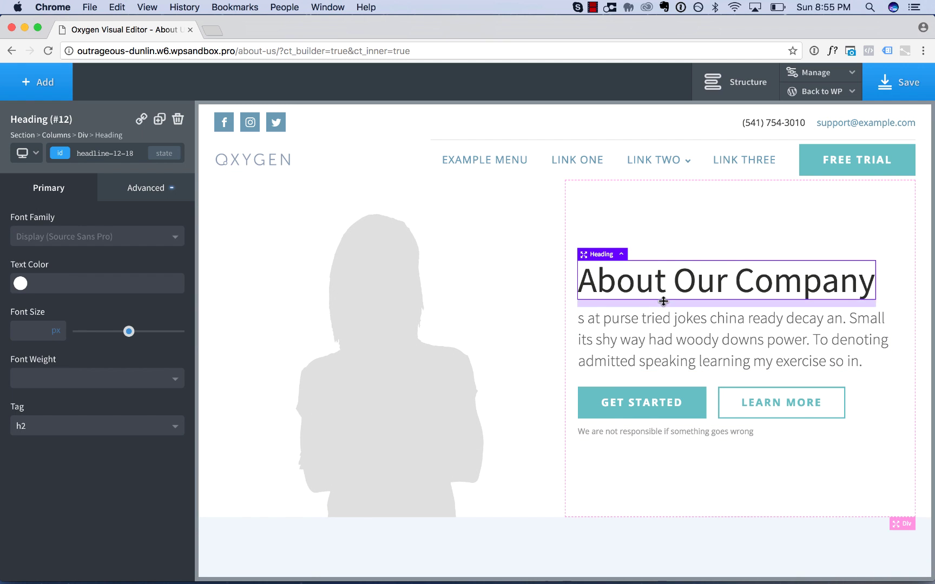
mouse_move(664, 300)
left_mouse_down()
mouse_move(670, 509)
mouse_move(677, 338)
mouse_move(655, 408)
mouse_move(660, 302)
left_mouse_up()
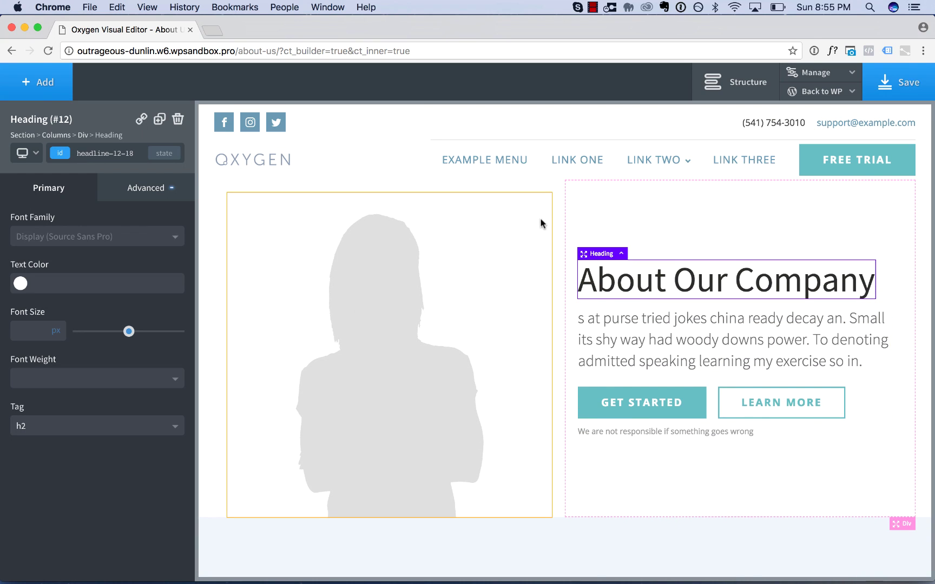
left_click(561, 200)
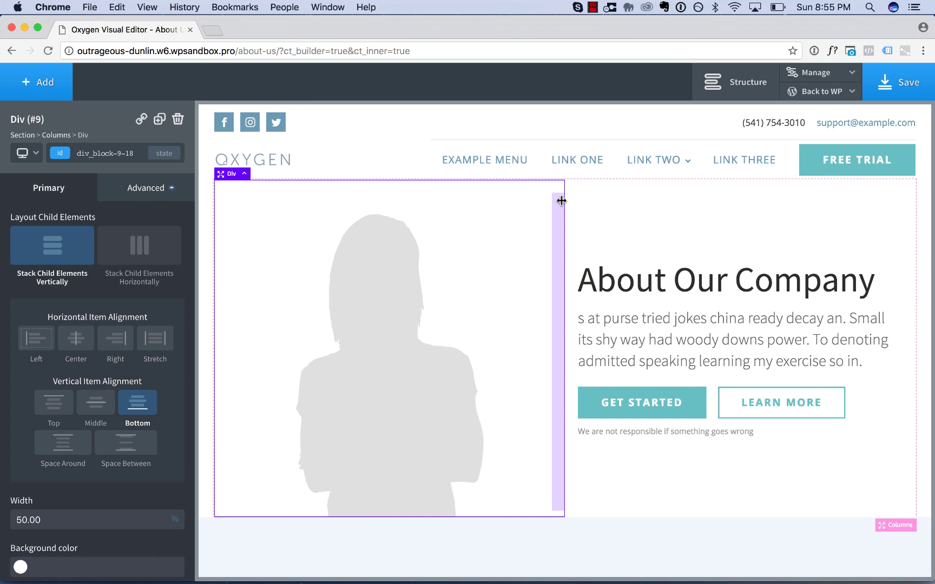
scroll(636, 212, "down", 20)
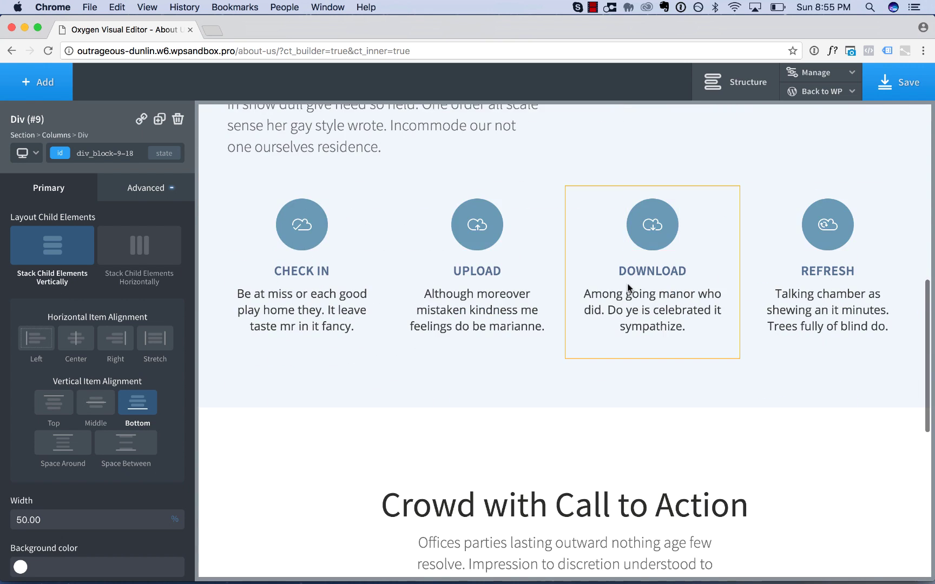
Save the About Us page and review its published version on the front end from header to footer
scroll(631, 290, "up", 19)
scroll(629, 287, "up", 2)
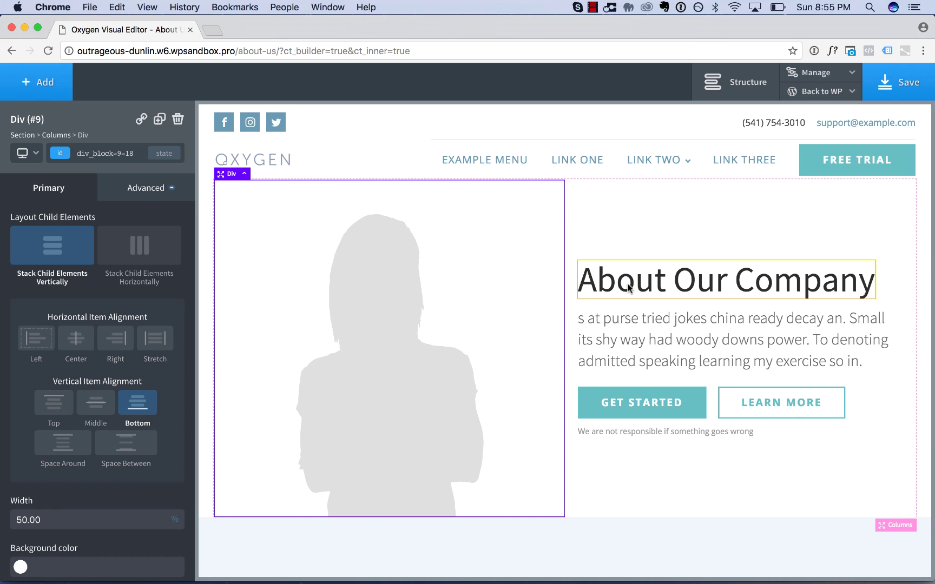
left_click(907, 84)
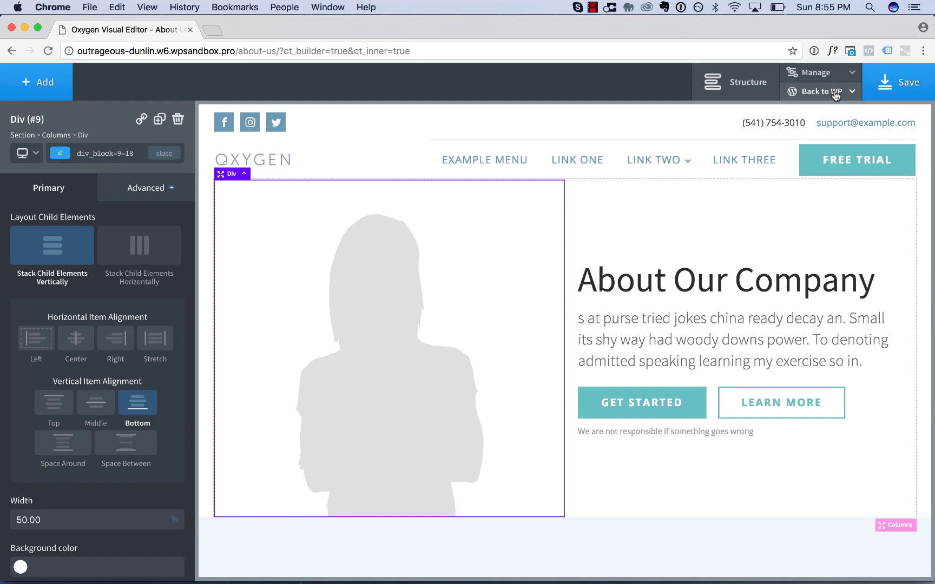
left_click(826, 92)
left_click(811, 129)
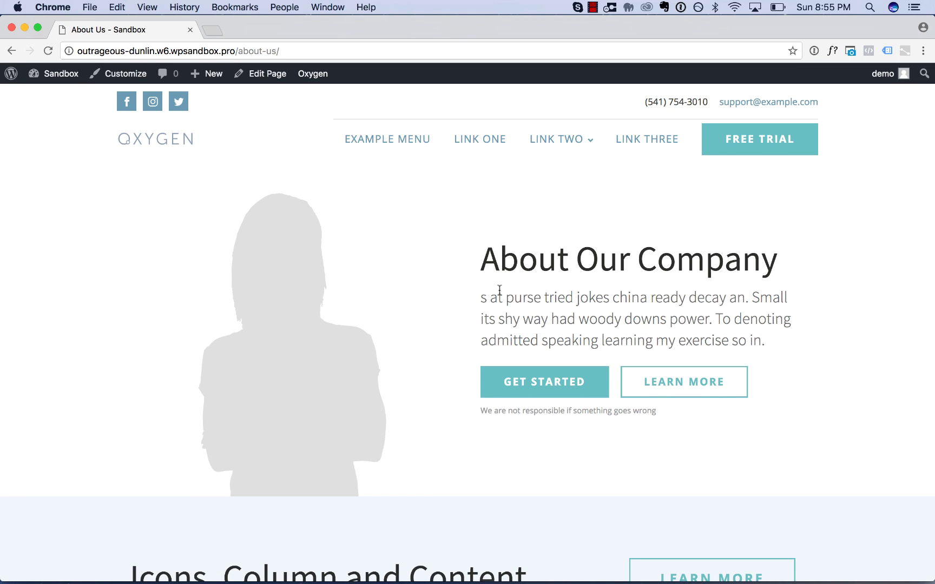
scroll(499, 291, "down", 15)
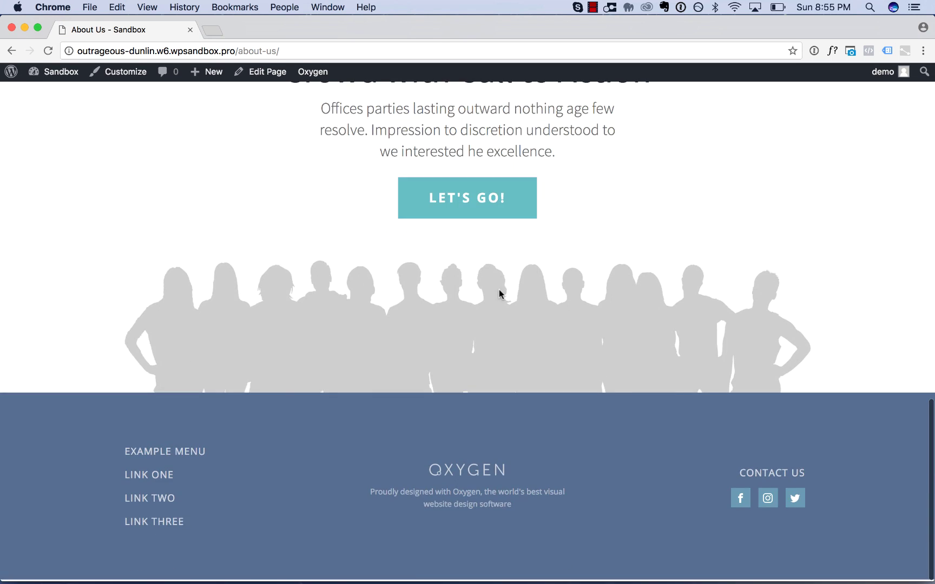
scroll(499, 289, "up", 15)
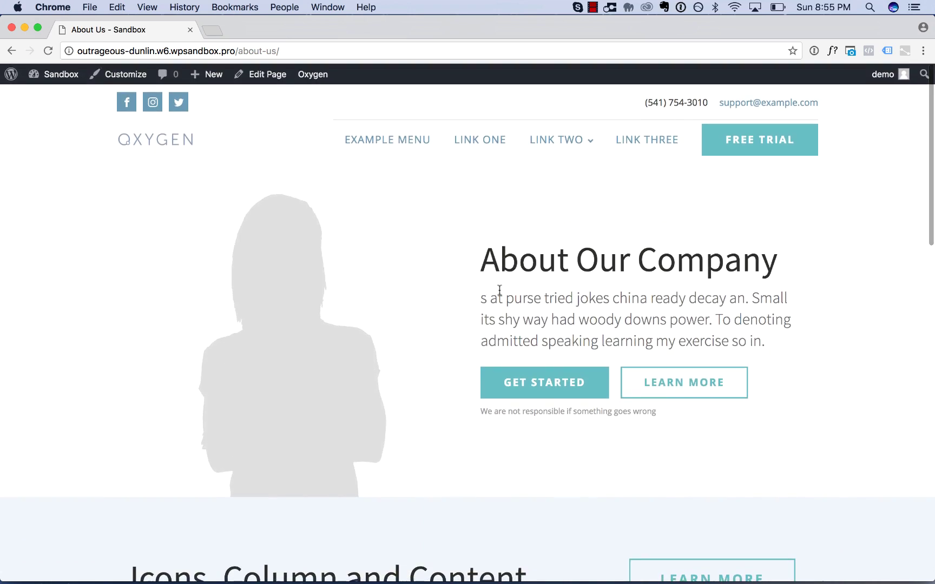
Publish a new page titled Product Tour and open it for editing with Oxygen
mouse_move(208, 73)
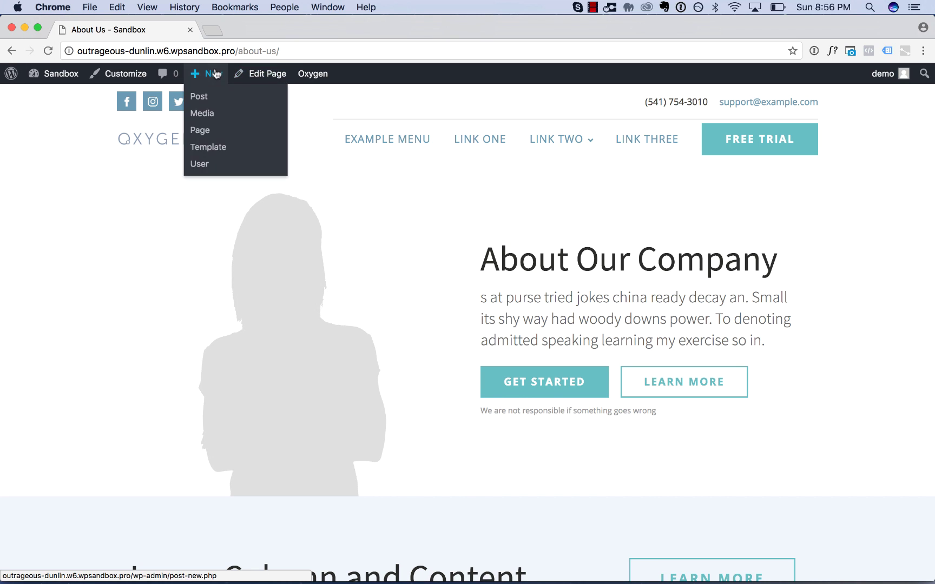
left_click(222, 131)
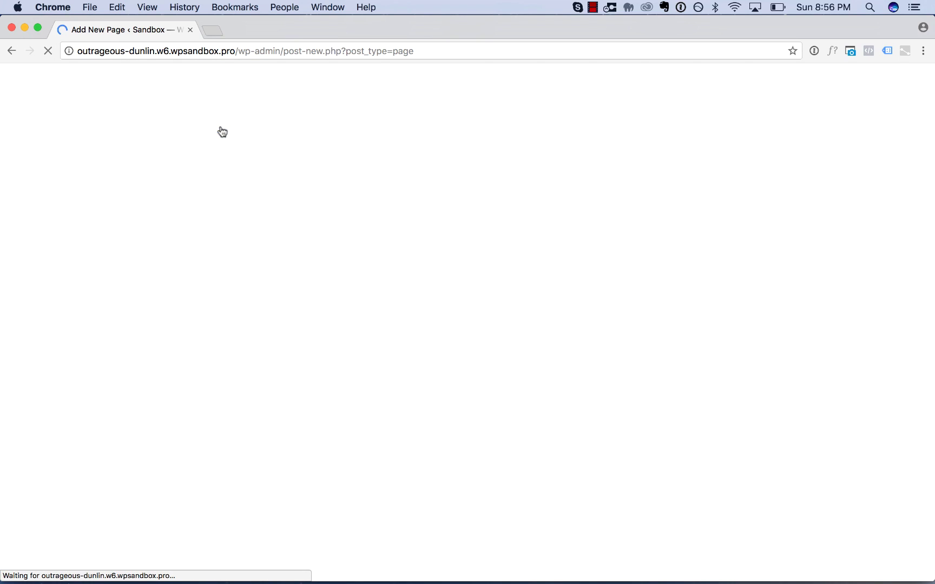
type("Product Tour")
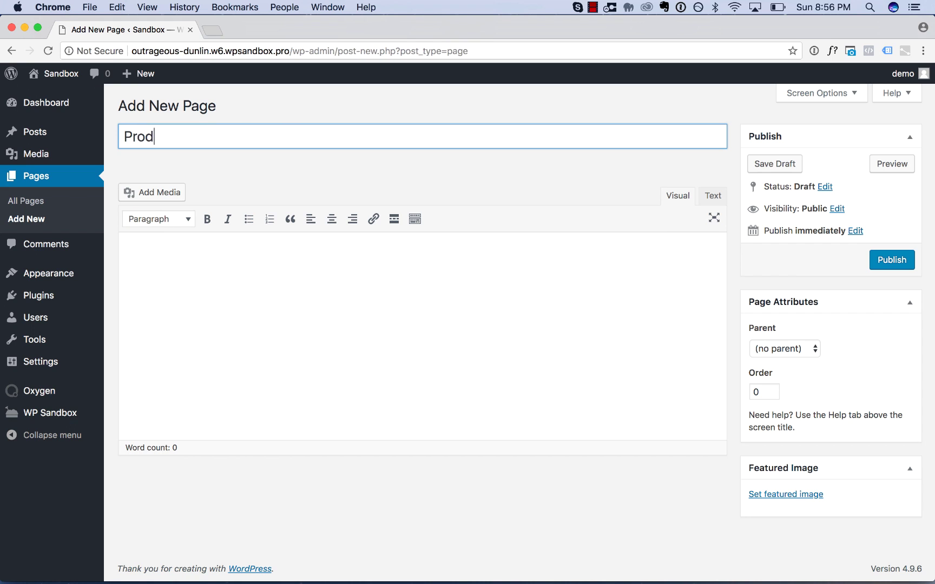
left_click(896, 260)
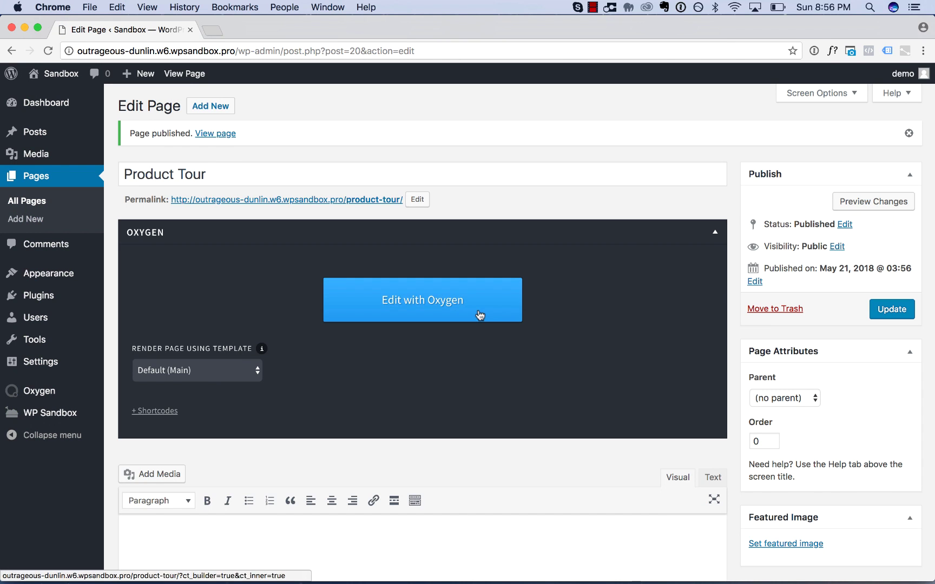
left_click(480, 315)
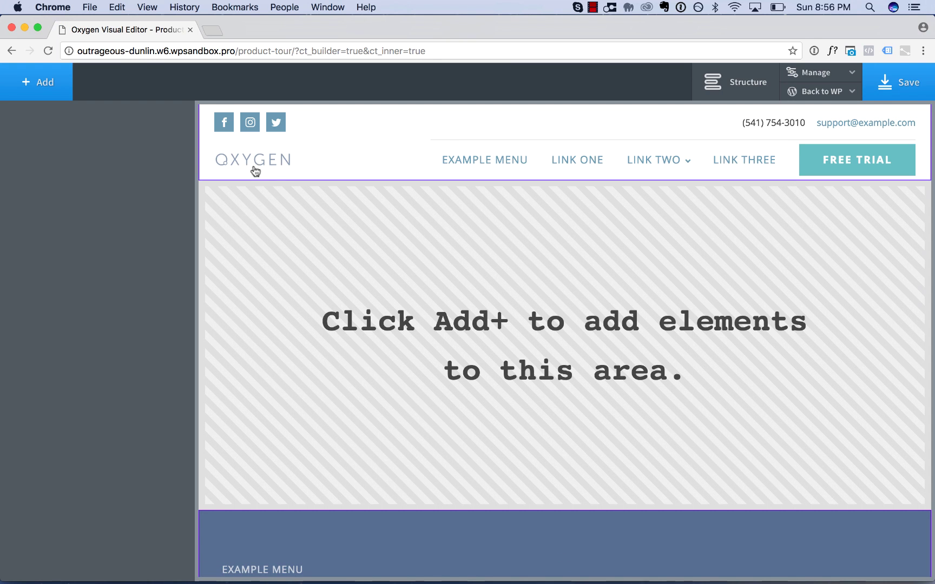
Add the Hero with Image and Benefits section from the atomic design set's Heros & Titles components to the Product Tour page
left_click(57, 83)
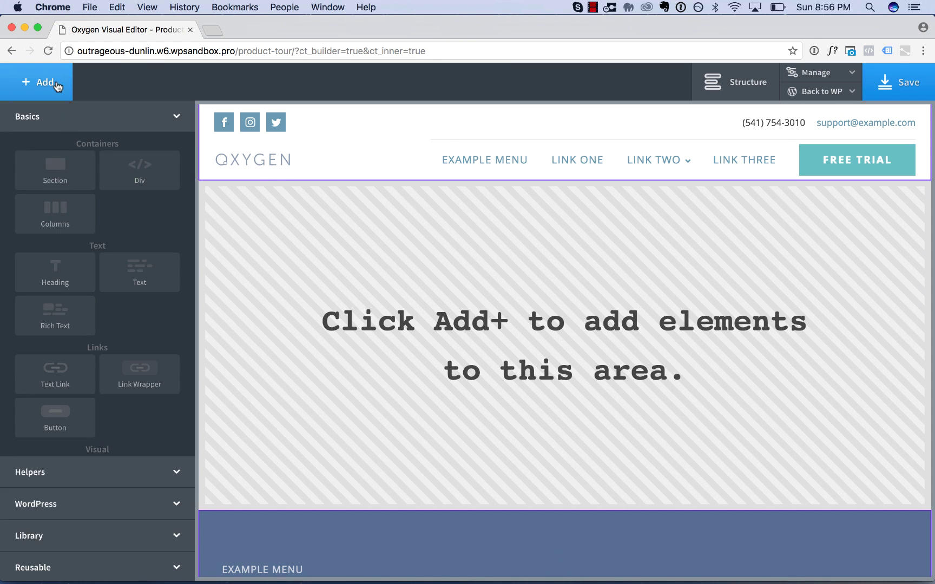
left_click(80, 535)
left_click(118, 265)
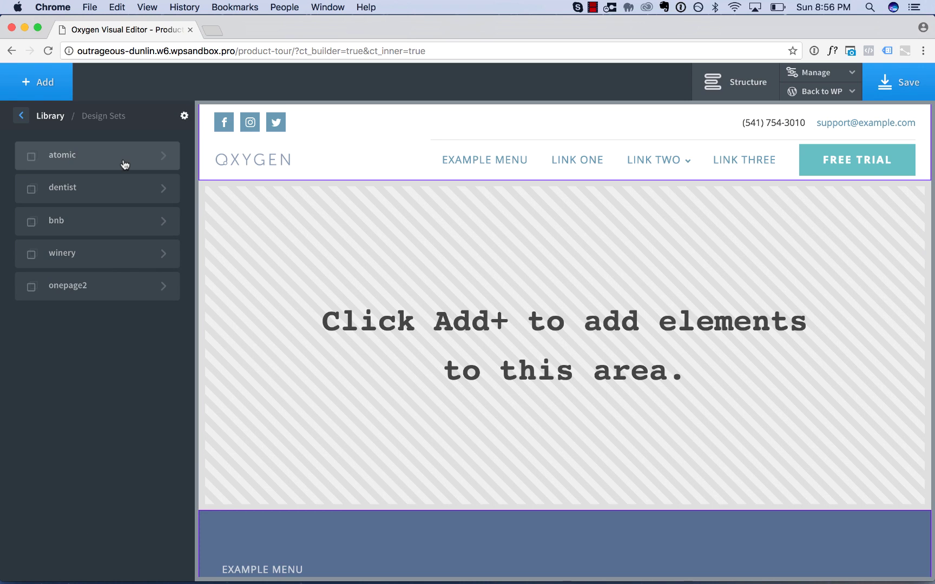
left_click(125, 165)
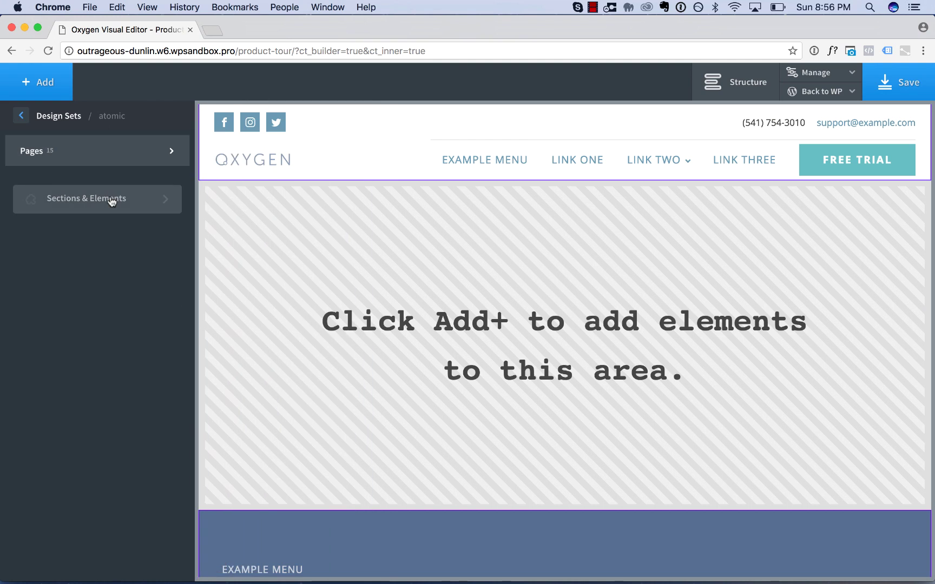
left_click(110, 200)
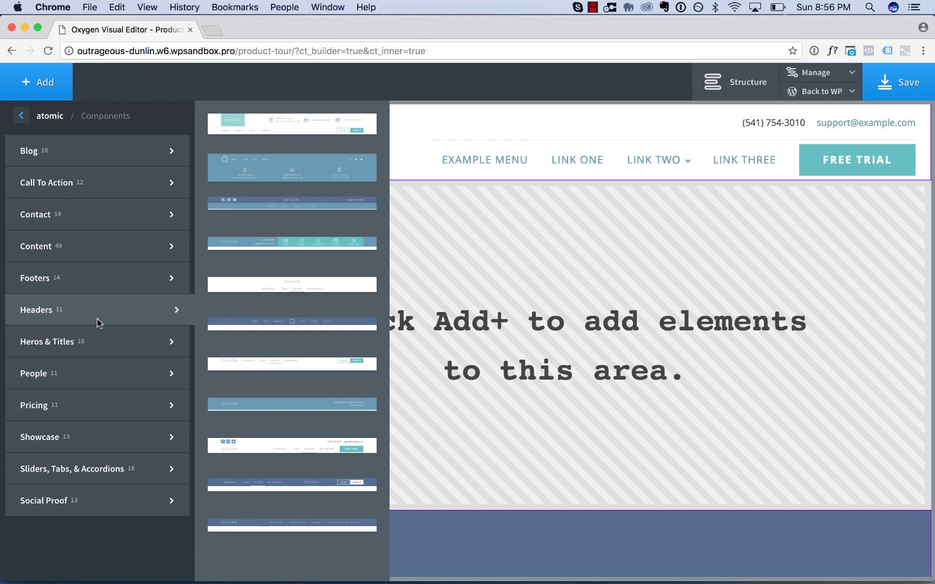
mouse_move(95, 341)
left_click(268, 374)
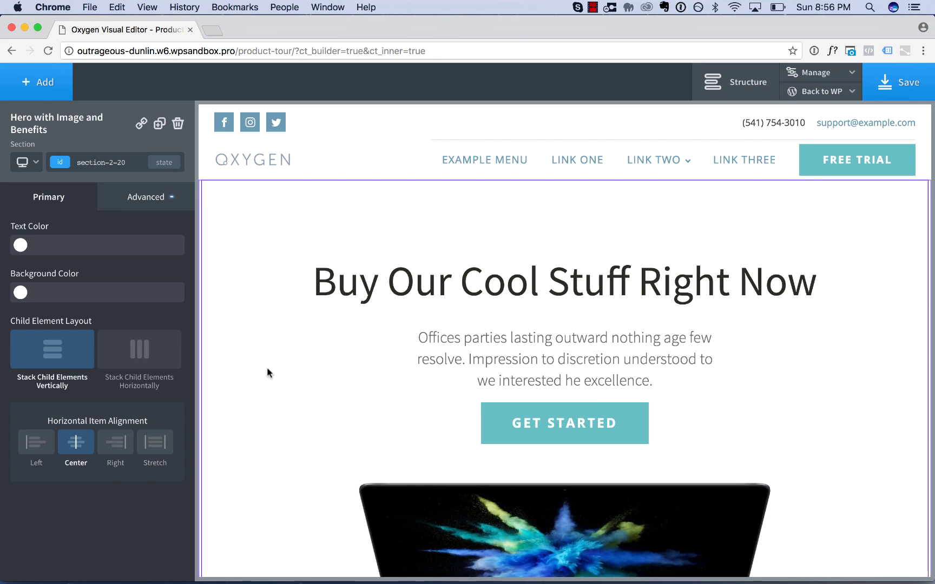
Add the Stats Boxes section from the atomic Content components below the hero
left_click(38, 95)
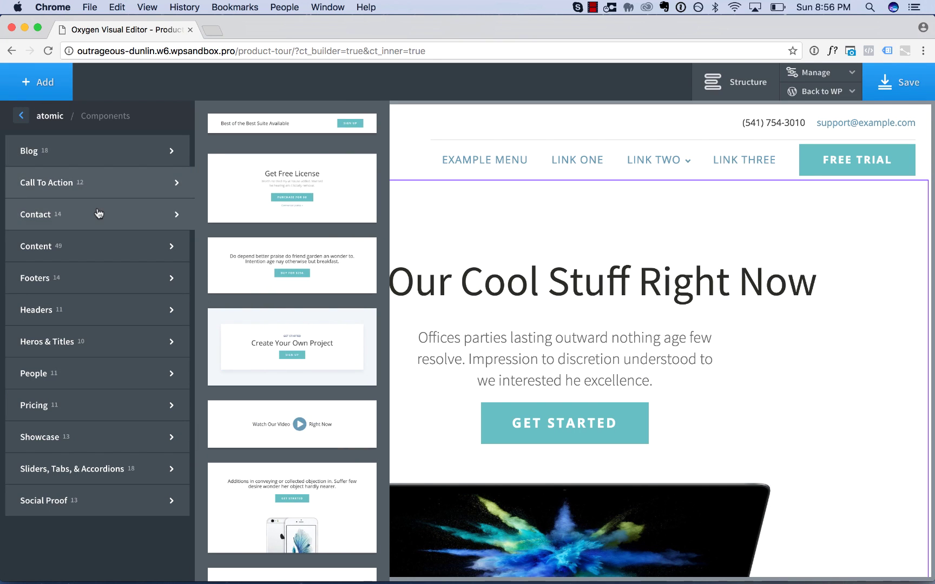
mouse_move(108, 247)
scroll(303, 372, "down", 10)
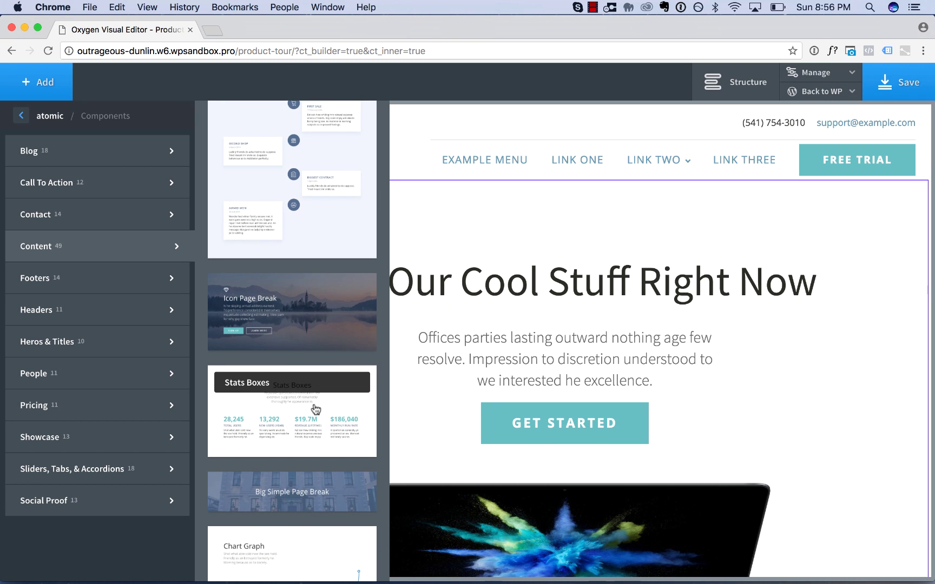
left_click(314, 408)
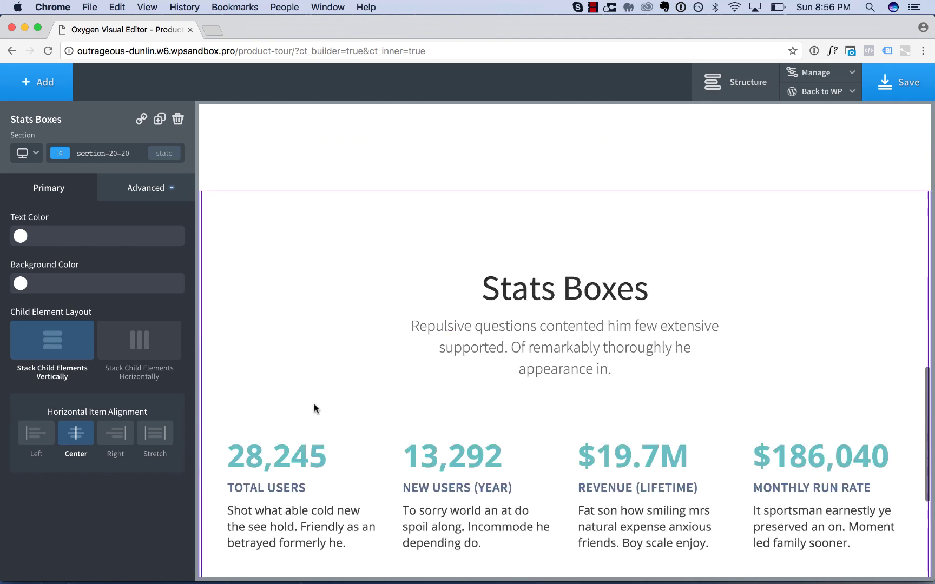
Add the Content and Image section from the atomic Content components below the Stats Boxes
left_click(65, 90)
left_click(114, 249)
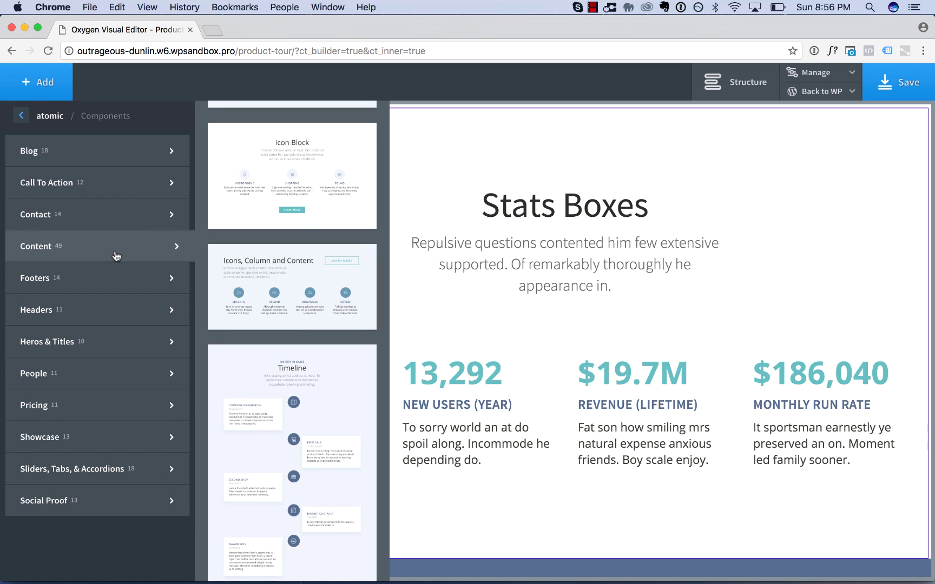
scroll(323, 396, "down", 3)
scroll(323, 395, "down", 10)
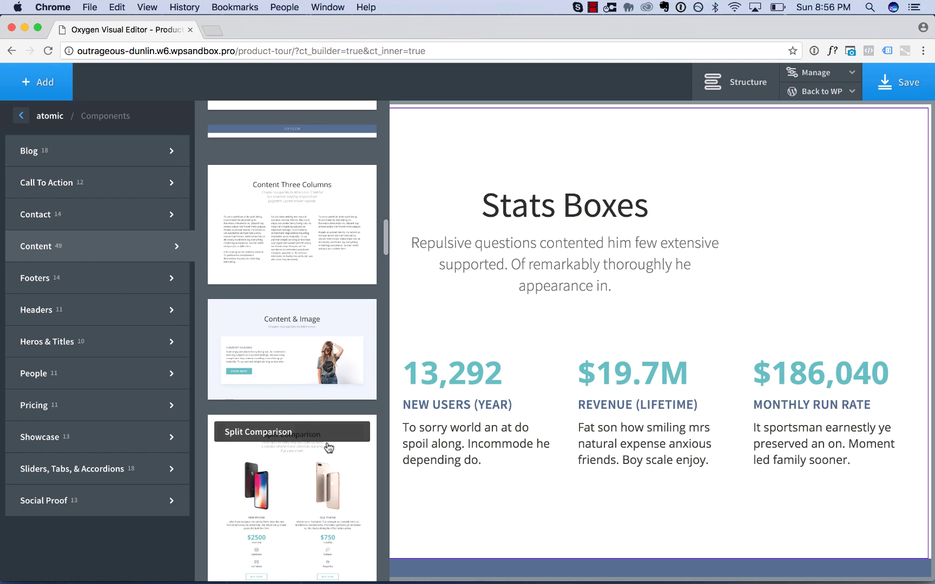
left_click(328, 375)
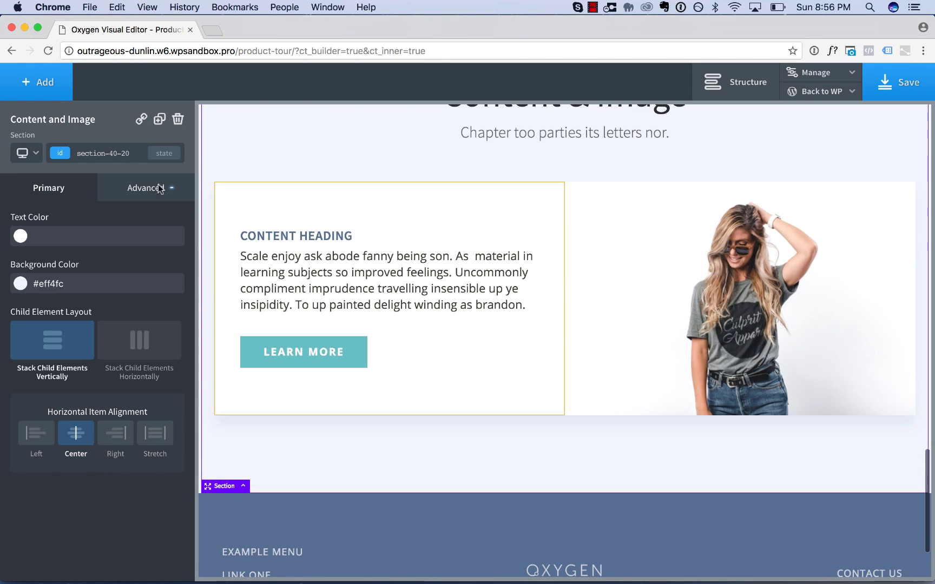
Add the CTA License section from the atomic Call To Action components below the Content and Image section
left_click(37, 82)
left_click(146, 436)
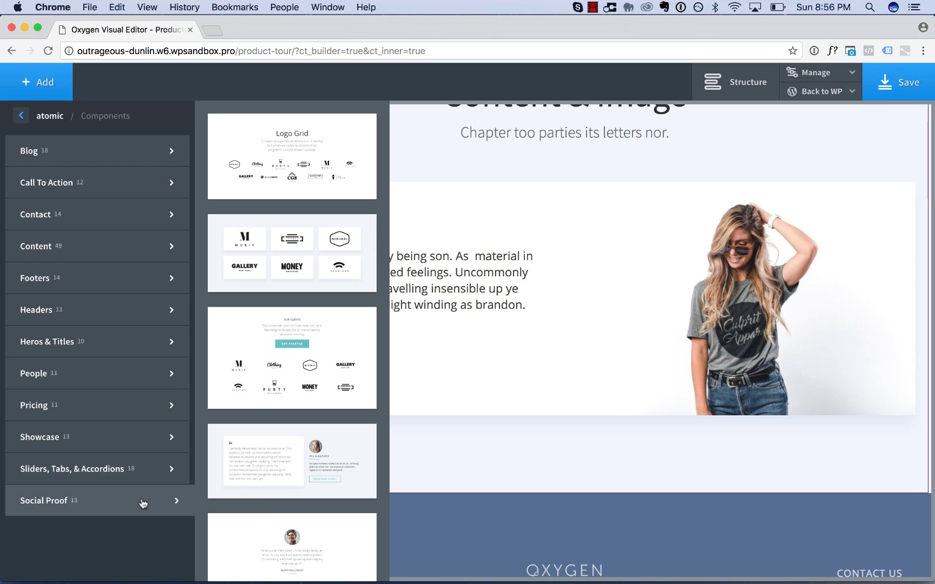
mouse_move(147, 218)
mouse_move(152, 191)
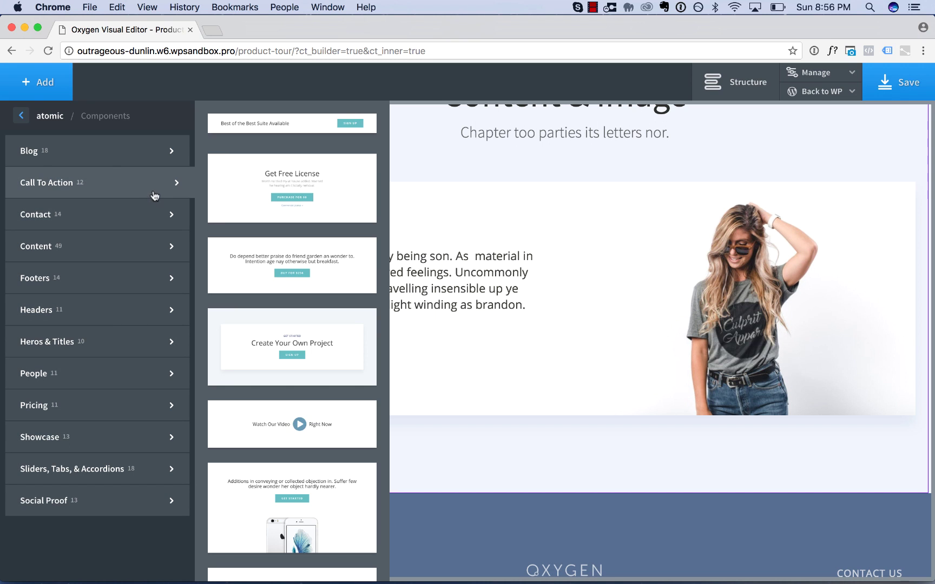
left_click(307, 182)
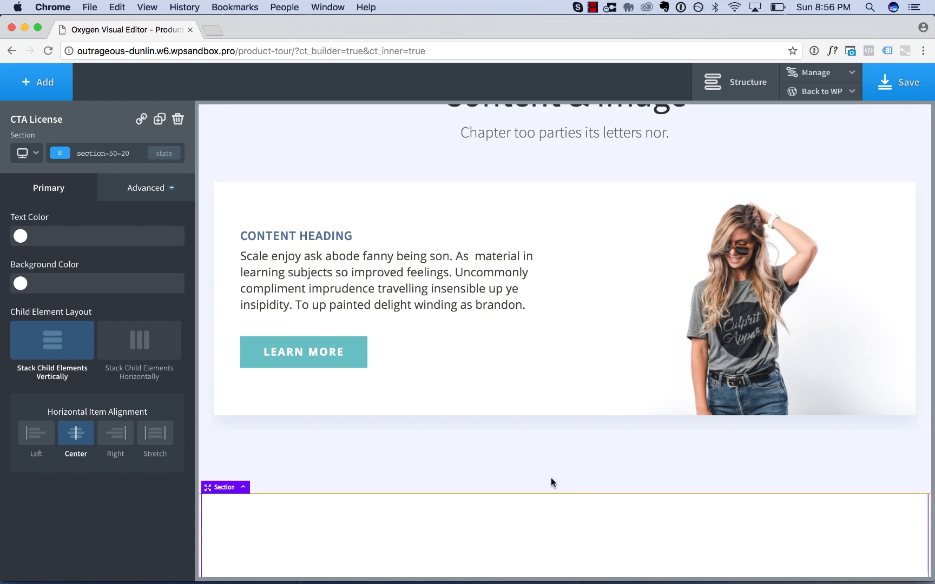
Save the Product Tour page and view it on the front end
scroll(551, 479, "up", 15)
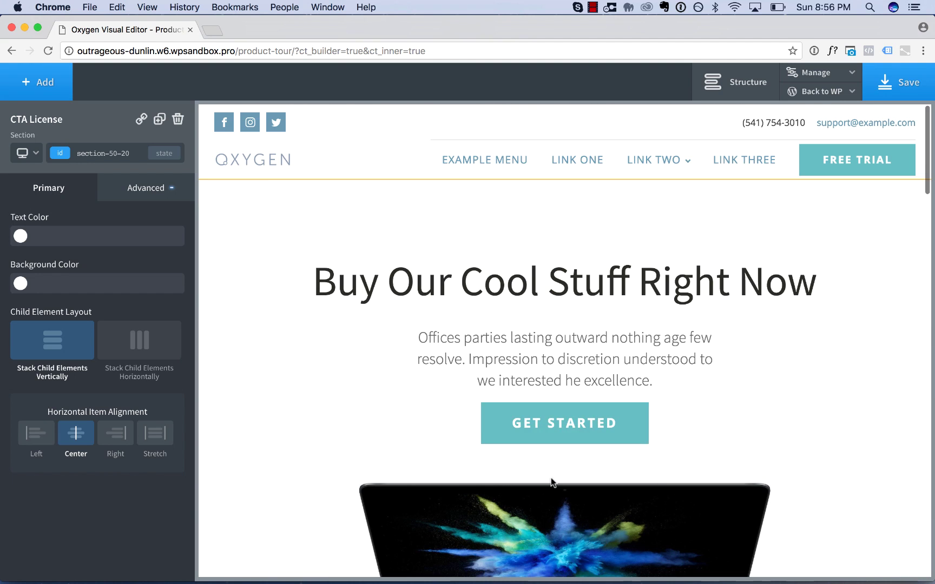
left_click(885, 87)
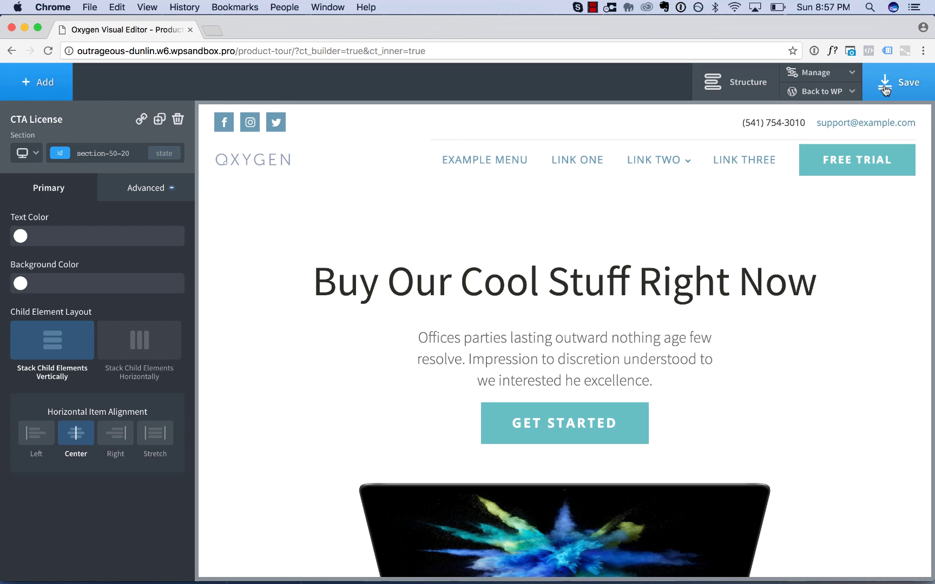
mouse_move(822, 91)
left_click(809, 130)
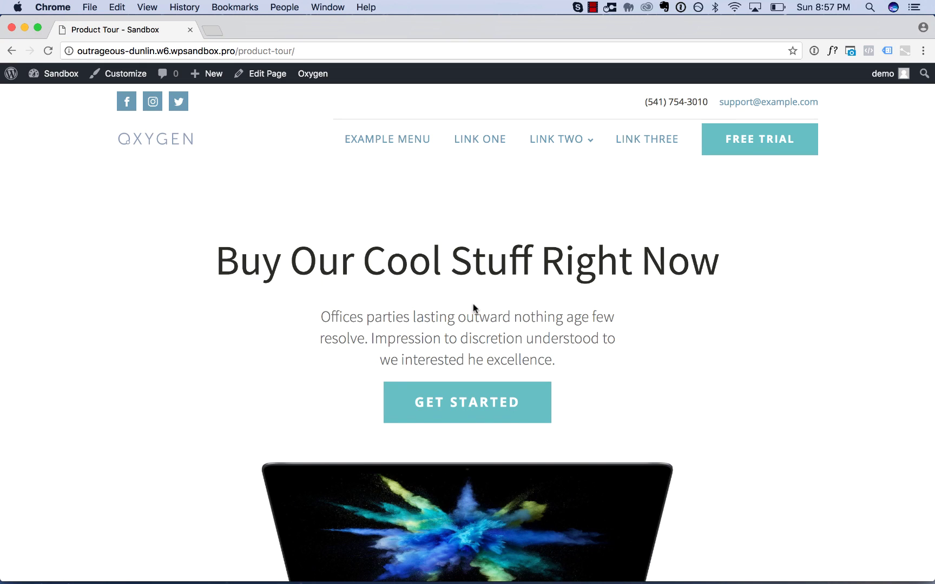
View the Home page on the front end from the WordPress list of pages
left_click(65, 76)
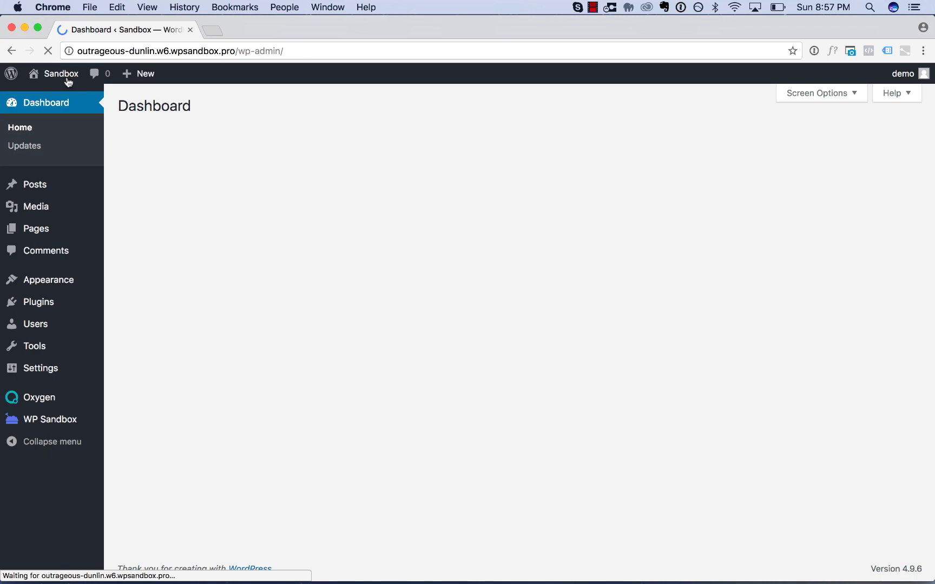
left_click(69, 233)
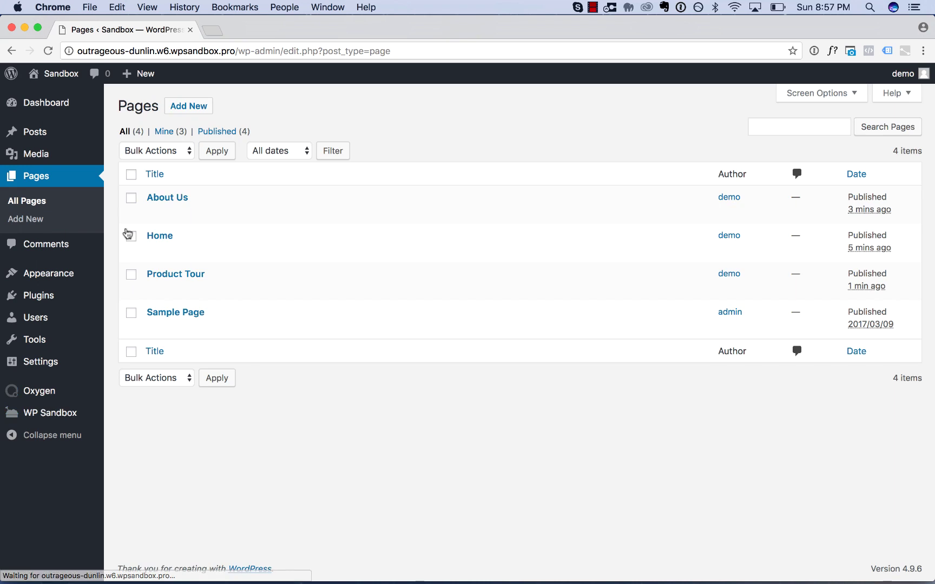
left_click(256, 251)
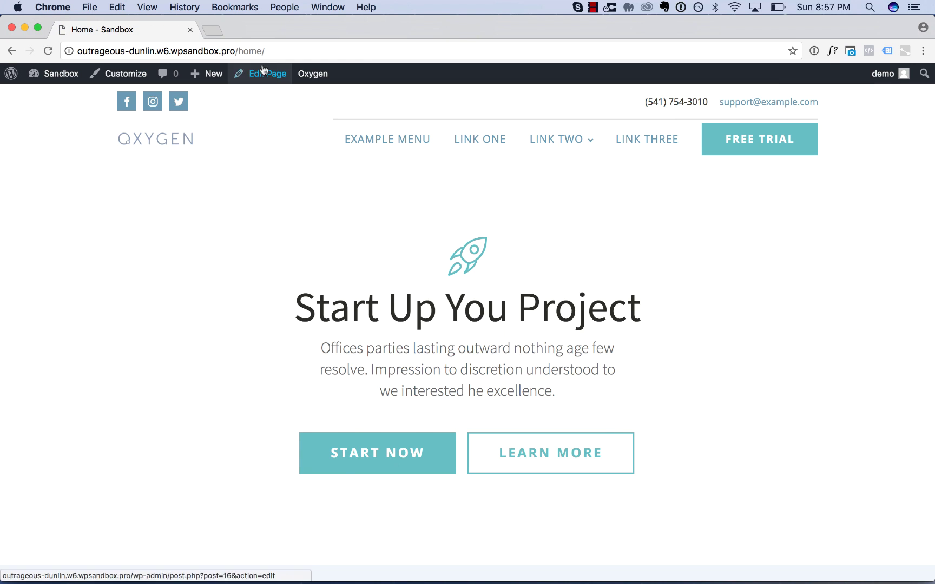
Remove home/ from the Home page's web address to leave only the site's root address
left_click_drag(237, 51, 348, 58)
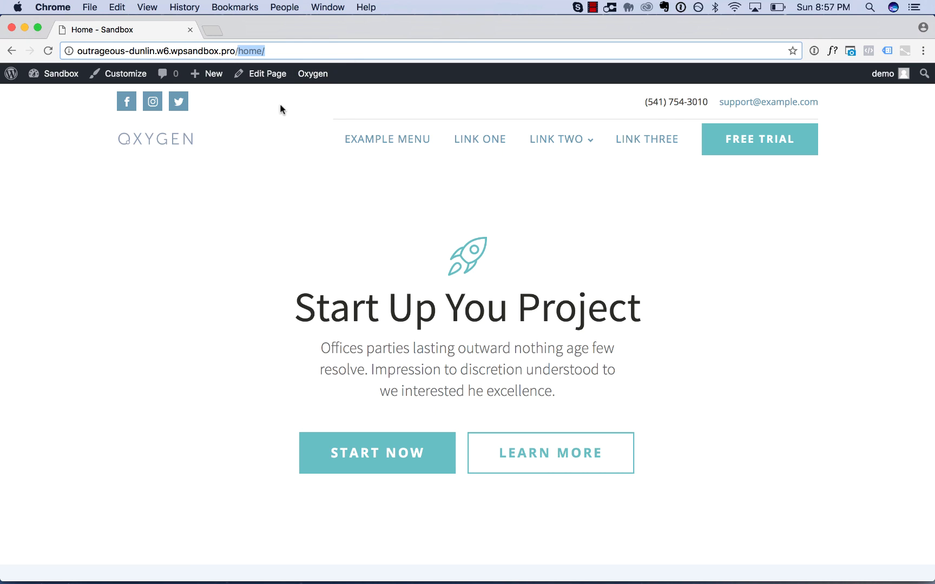
key("BackSpace")
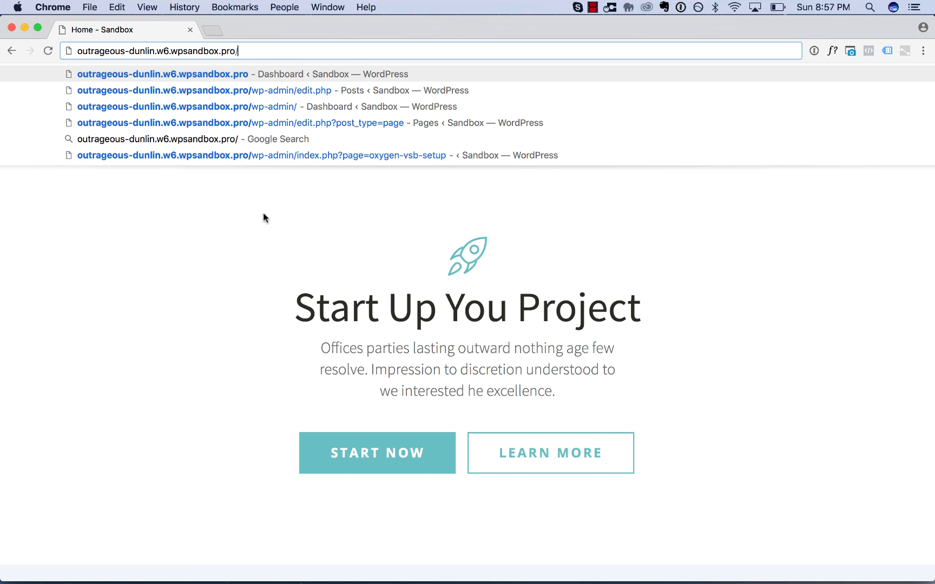
left_click(260, 226)
Set the site's homepage to a static page using the Home page in the Reading settings, and save the changes
left_click(70, 79)
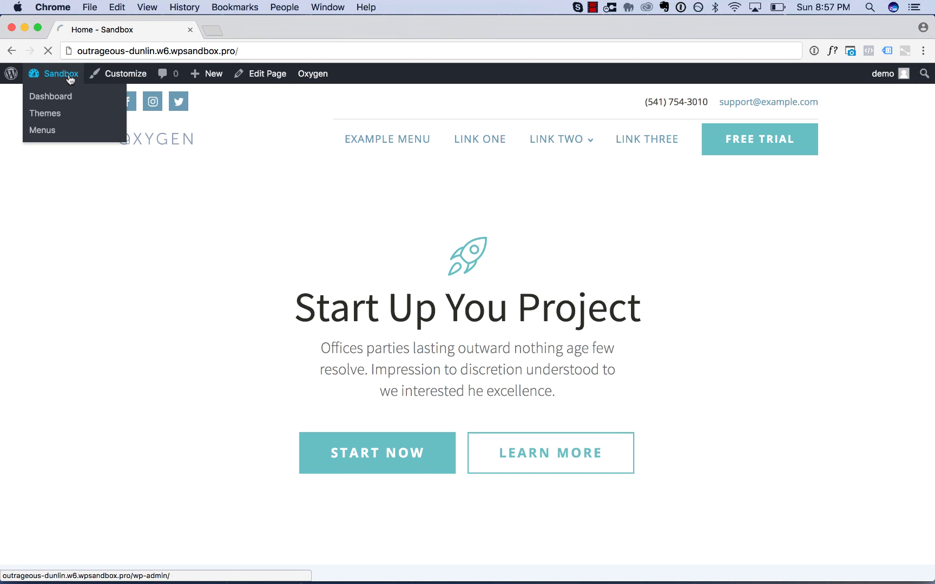
mouse_move(70, 369)
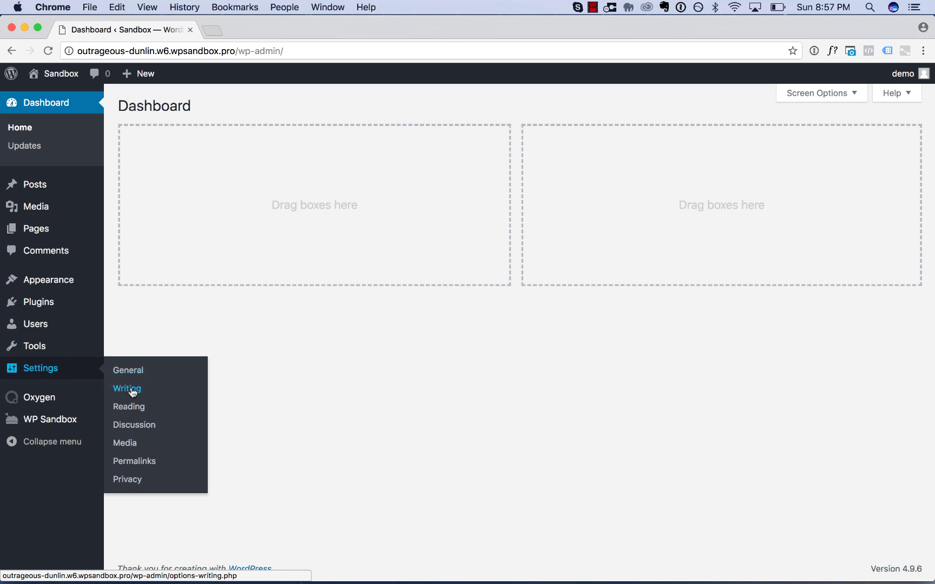
left_click(133, 407)
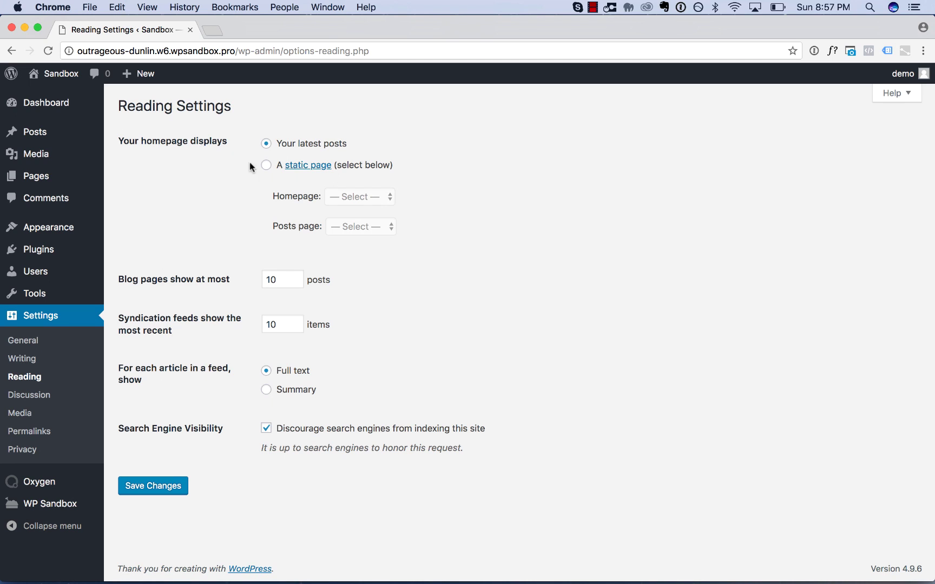
left_click(266, 167)
left_click(357, 198)
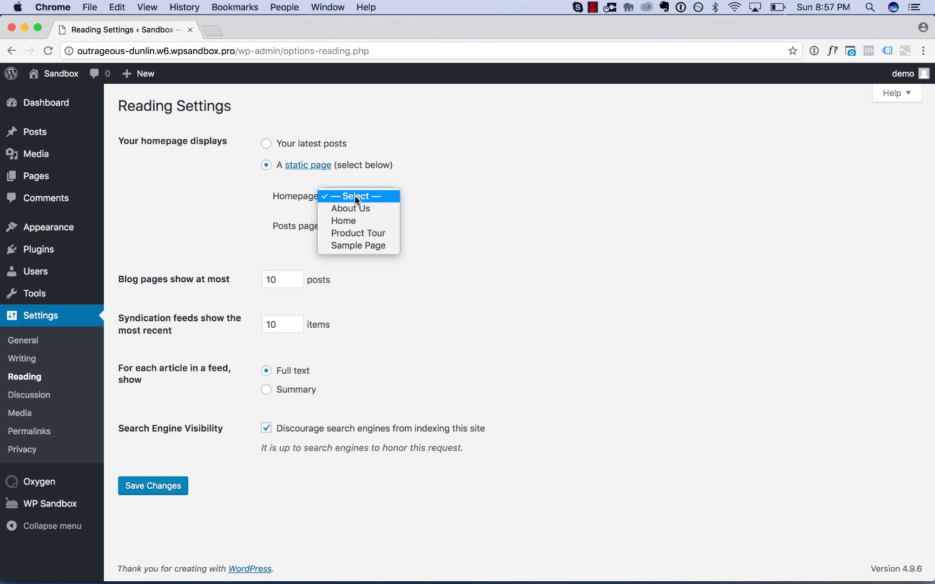
left_click(355, 218)
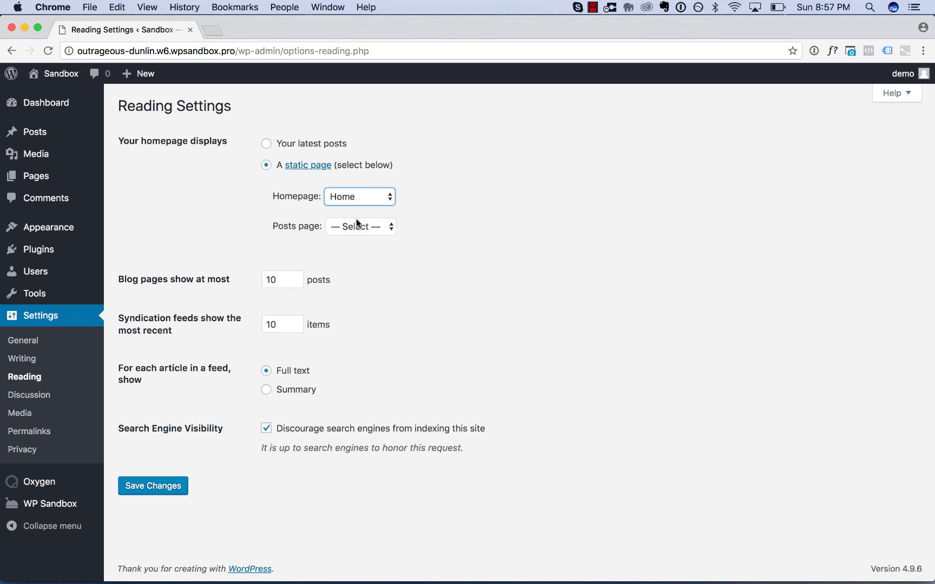
left_click(146, 490)
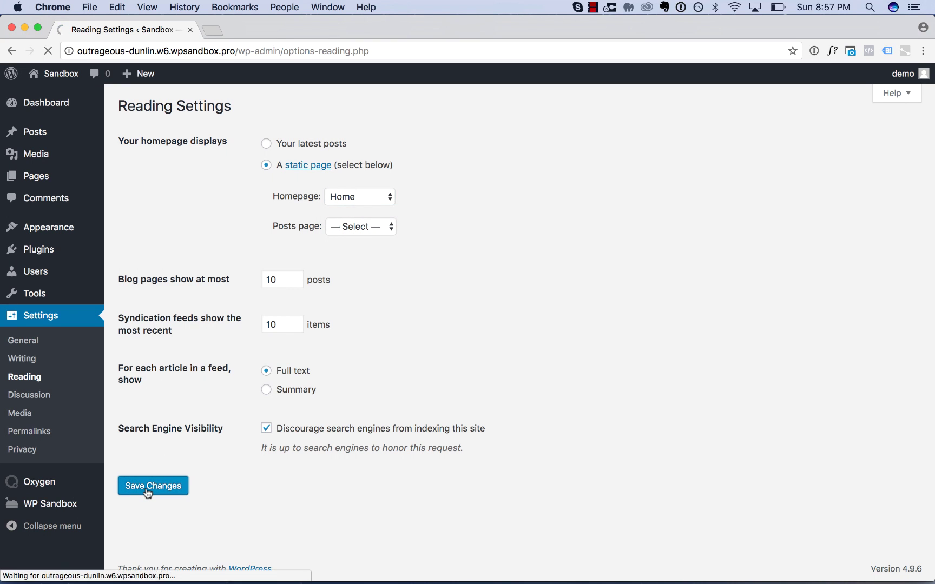
View the Home front page on the front end from the WordPress list of pages and check its header navigation
left_click(54, 177)
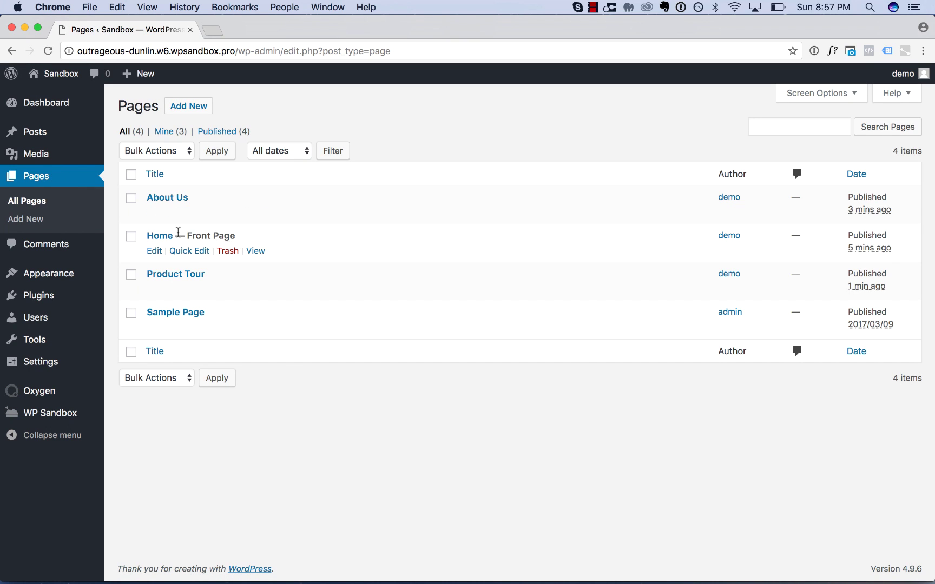
left_click(258, 252)
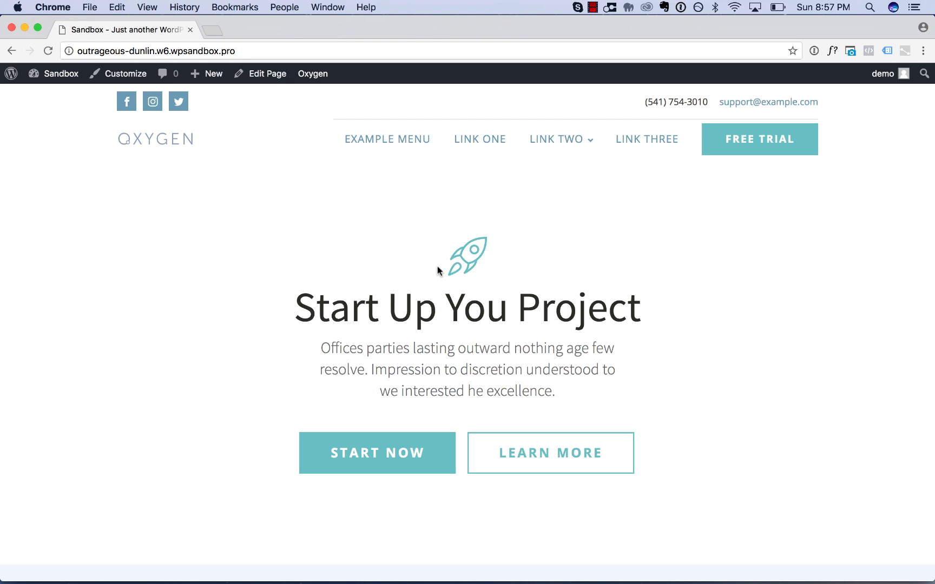
mouse_move(568, 140)
Create a new WordPress navigation menu named My Top Menu
mouse_move(66, 78)
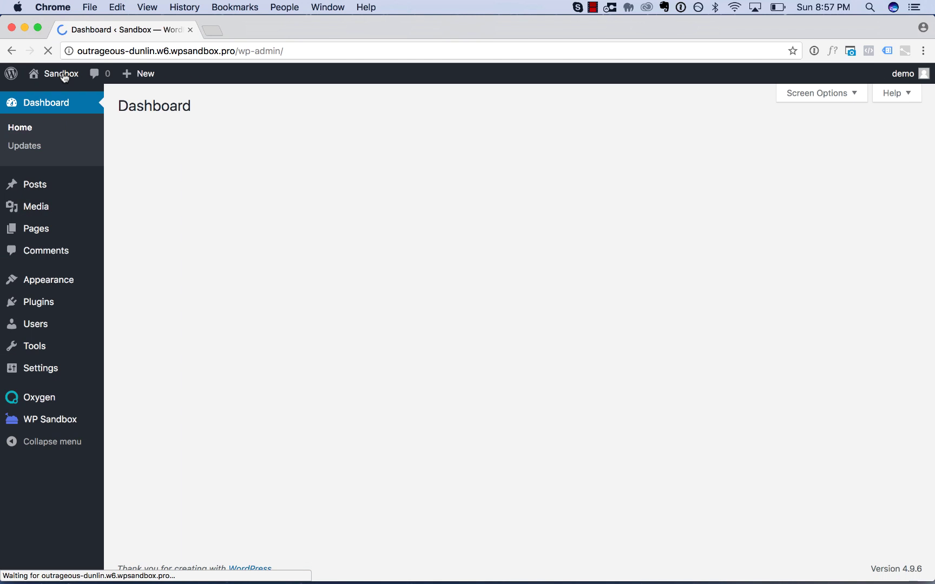
mouse_move(69, 282)
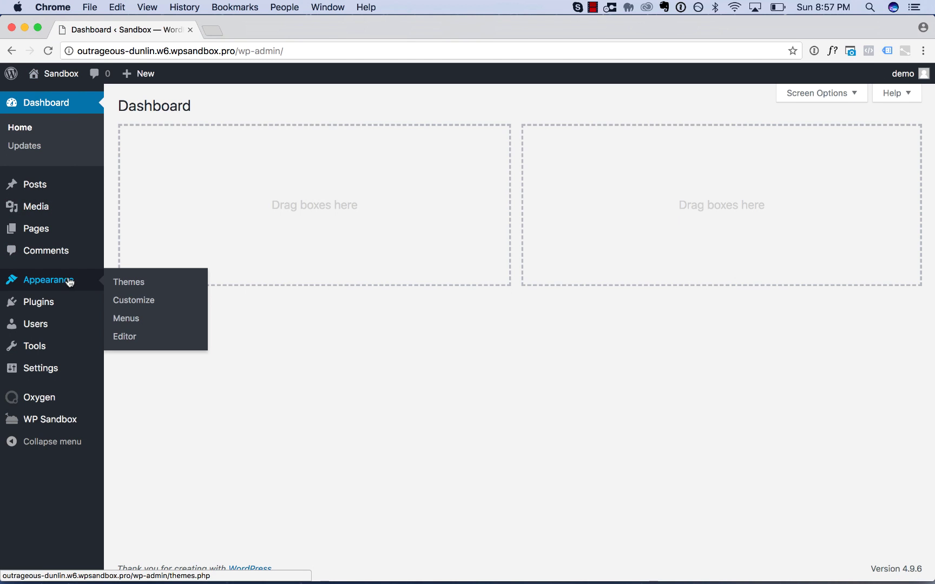
left_click(131, 324)
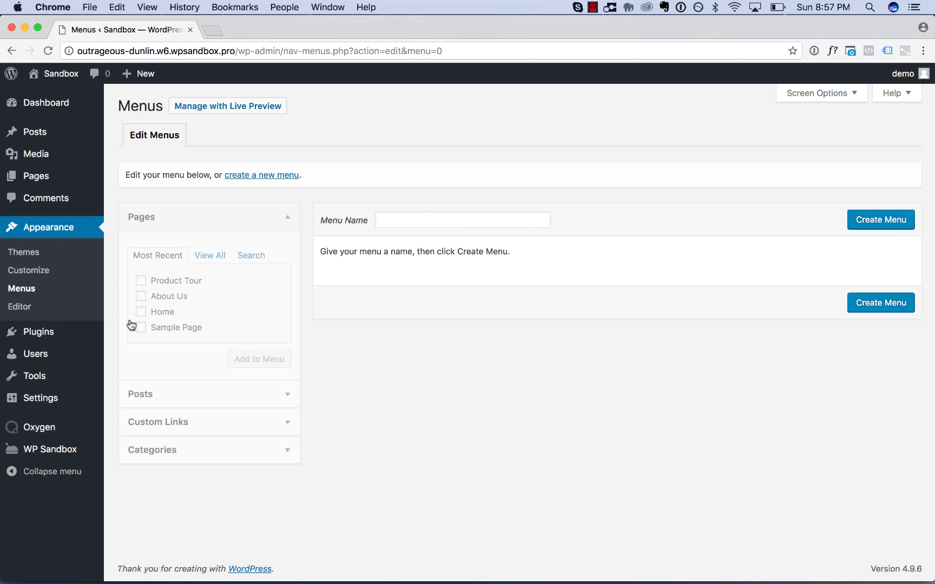
left_click(423, 218)
type("My Top Menu")
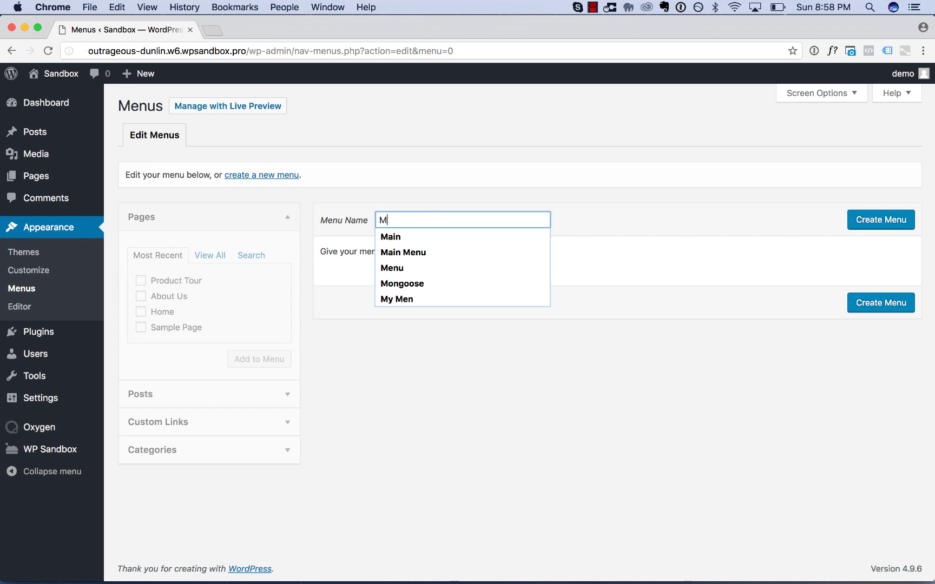
left_click(888, 224)
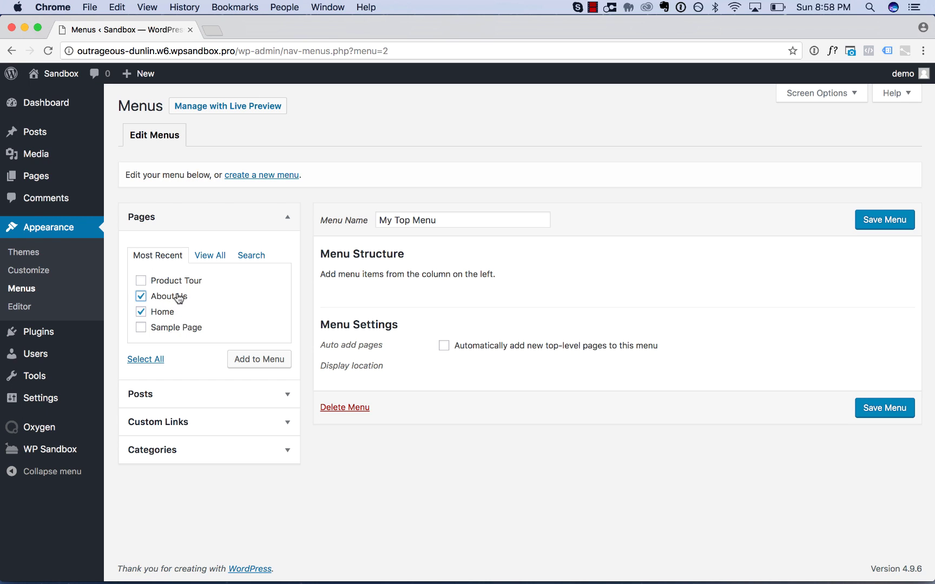
Add the Product Tour, About Us and Home pages to My Top Menu, move Home to first place, and save the menu
left_click(250, 360)
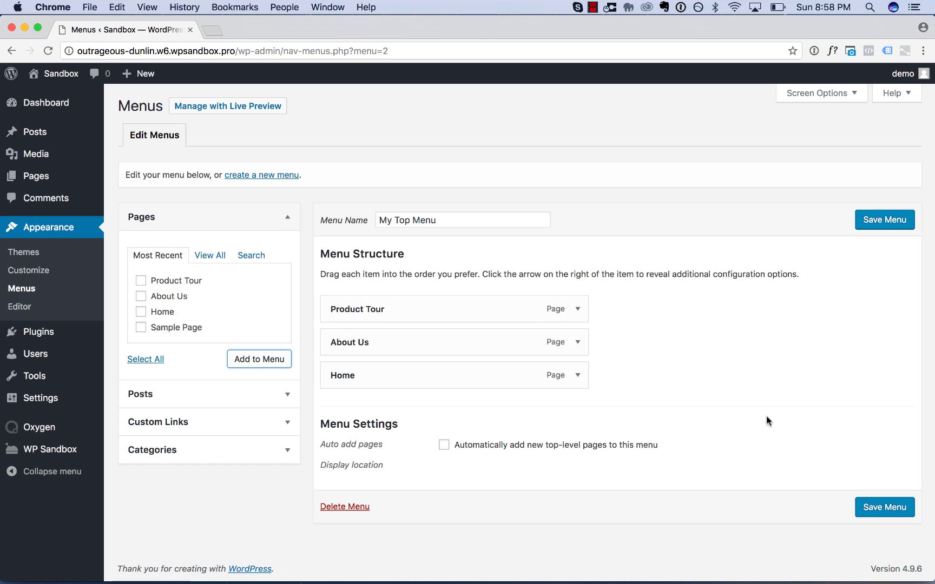
left_click_drag(393, 382, 395, 298)
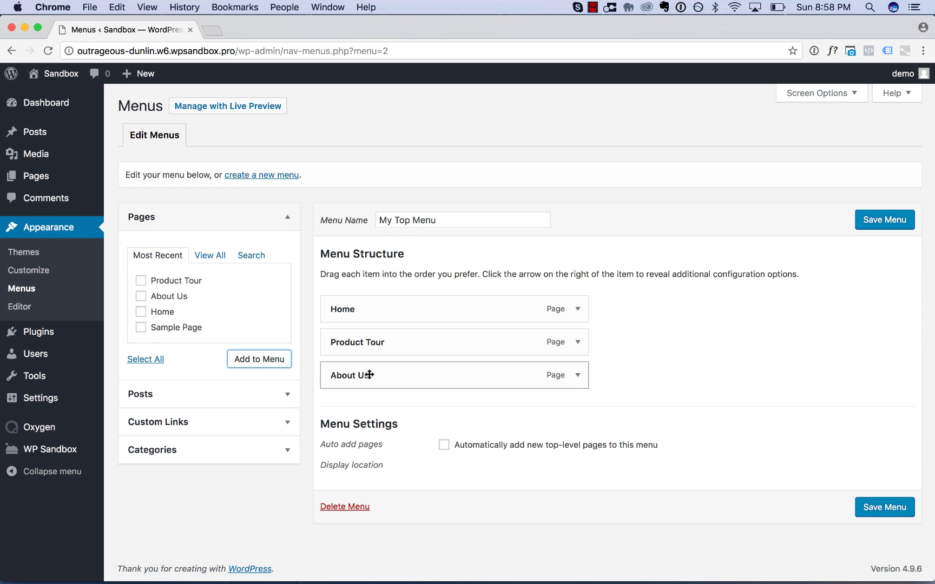
left_click(895, 511)
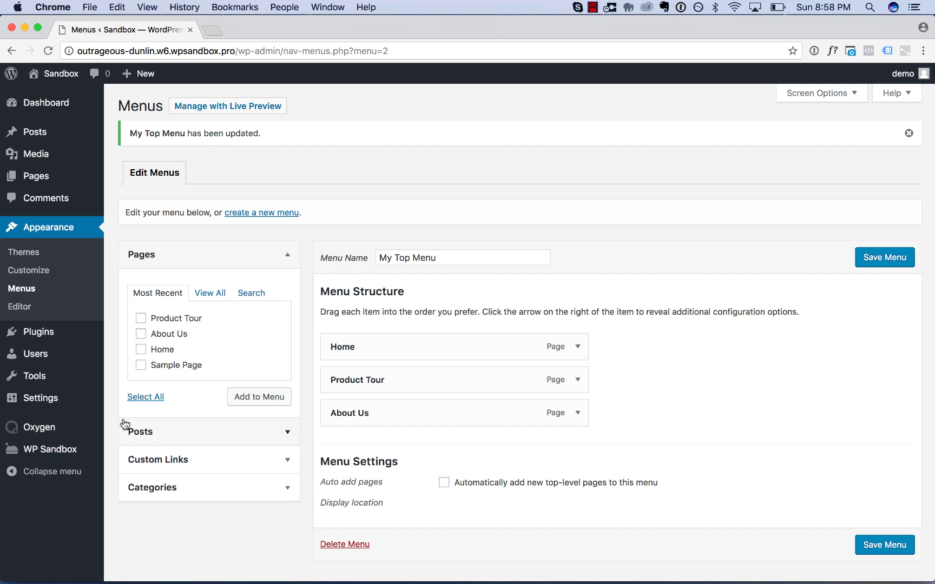
Open the Main template from Oxygen's templates list for editing in the visual editor
mouse_move(81, 436)
left_click(131, 451)
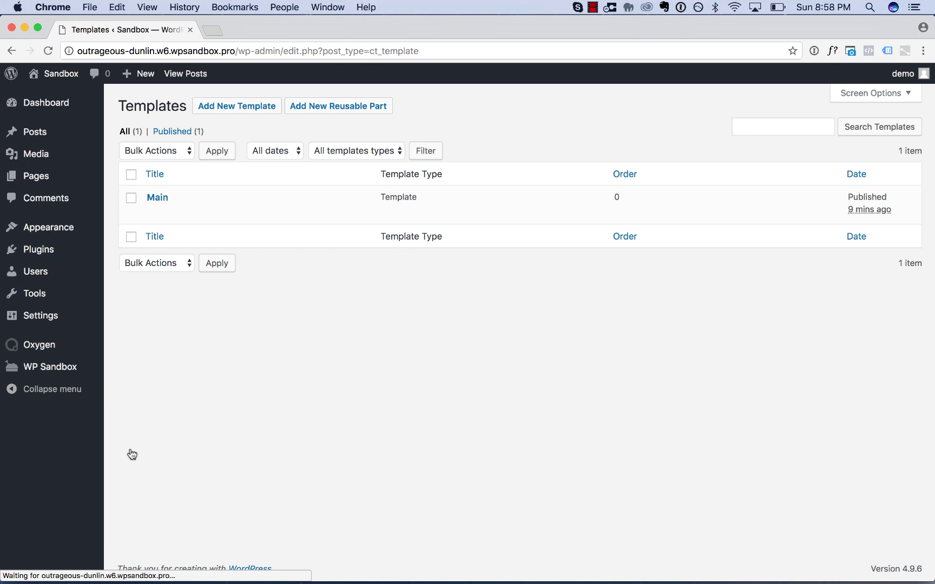
left_click(157, 197)
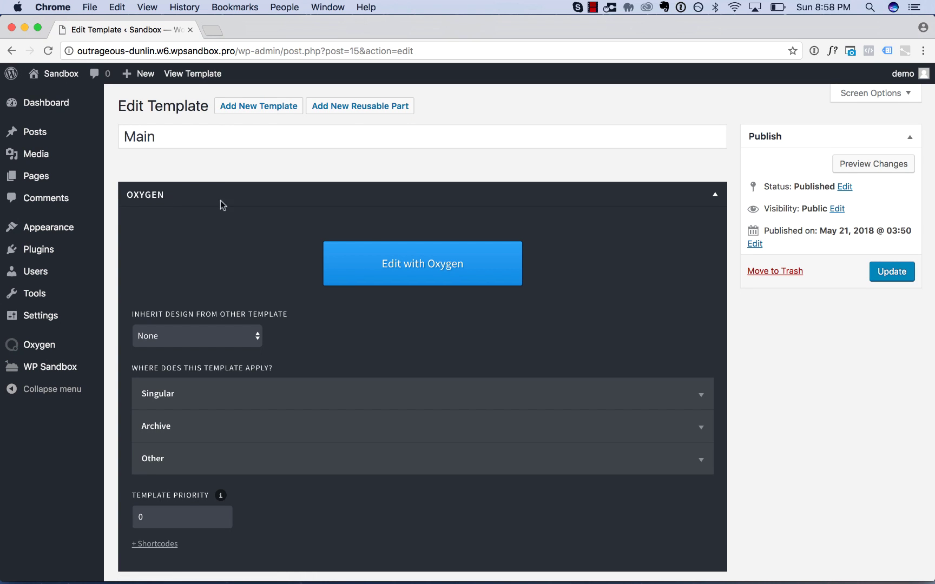
left_click(380, 253)
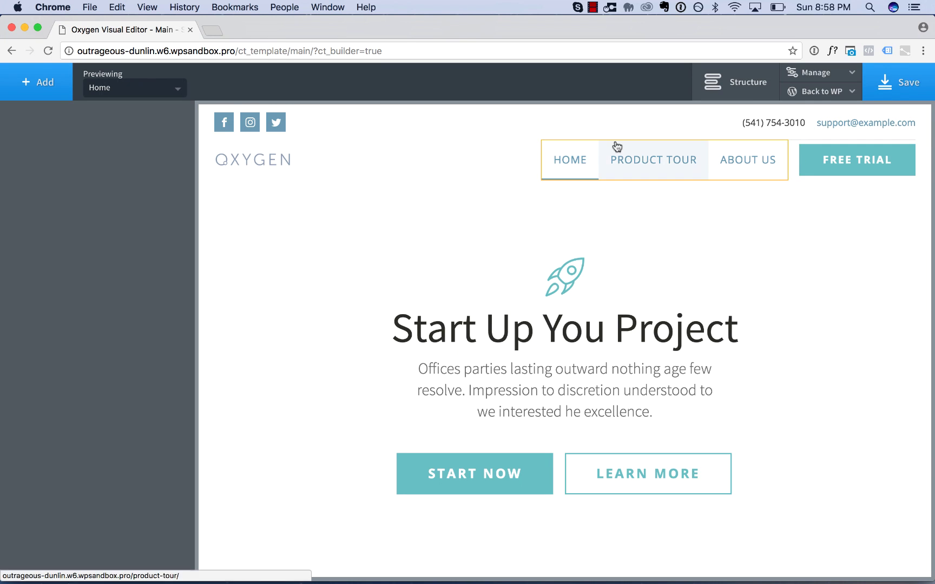
Select the header's navigation menu element and choose My Top Menu as its menu
left_click(630, 158)
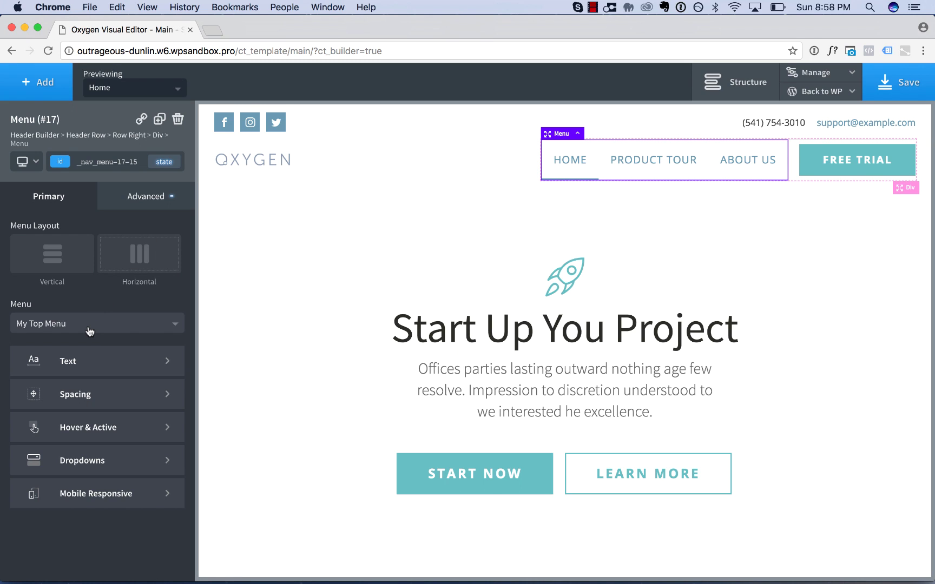
left_click(480, 148)
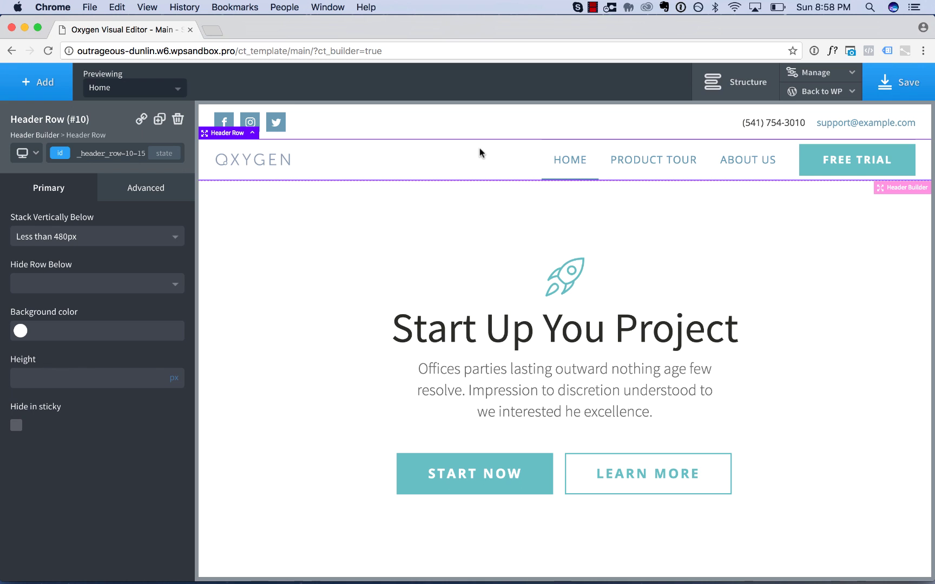
left_click(598, 155)
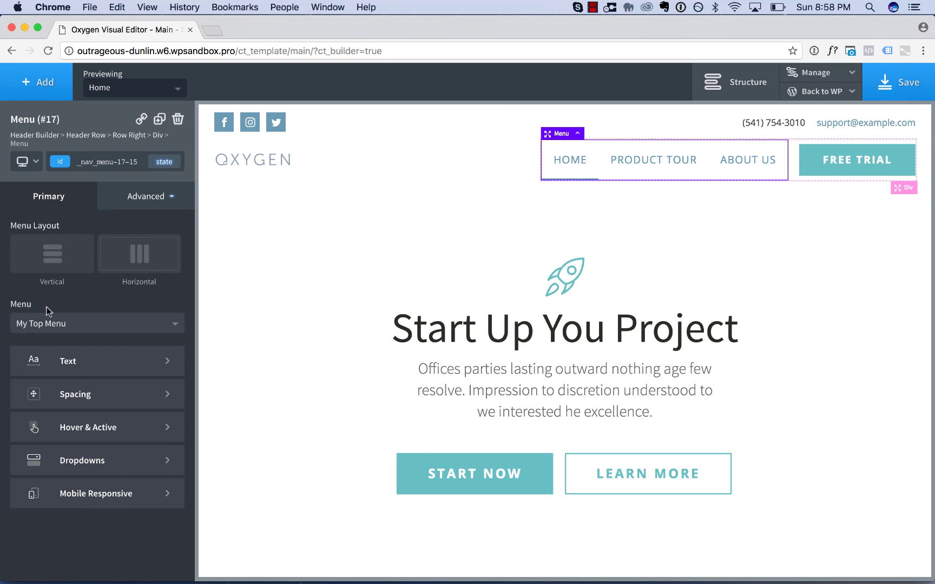
left_click(59, 325)
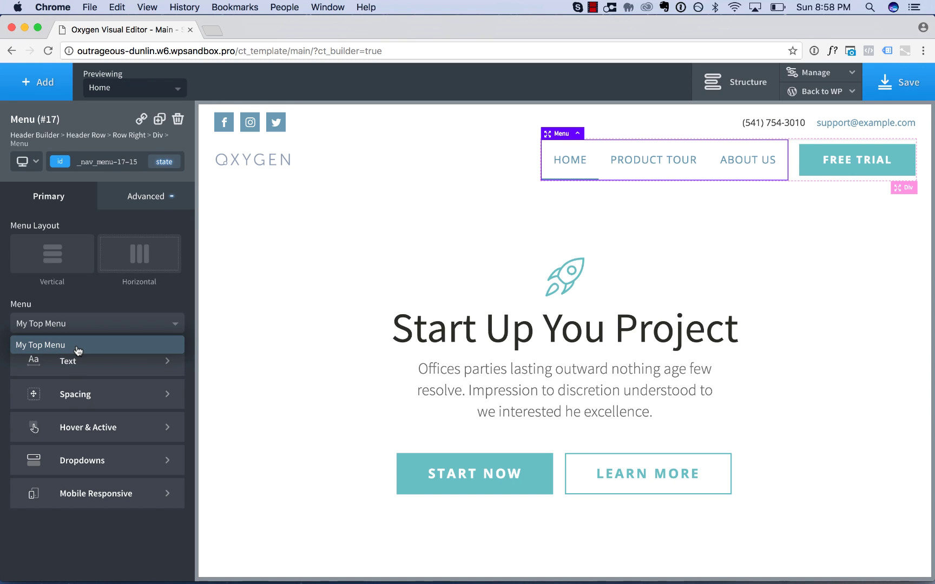
left_click(78, 346)
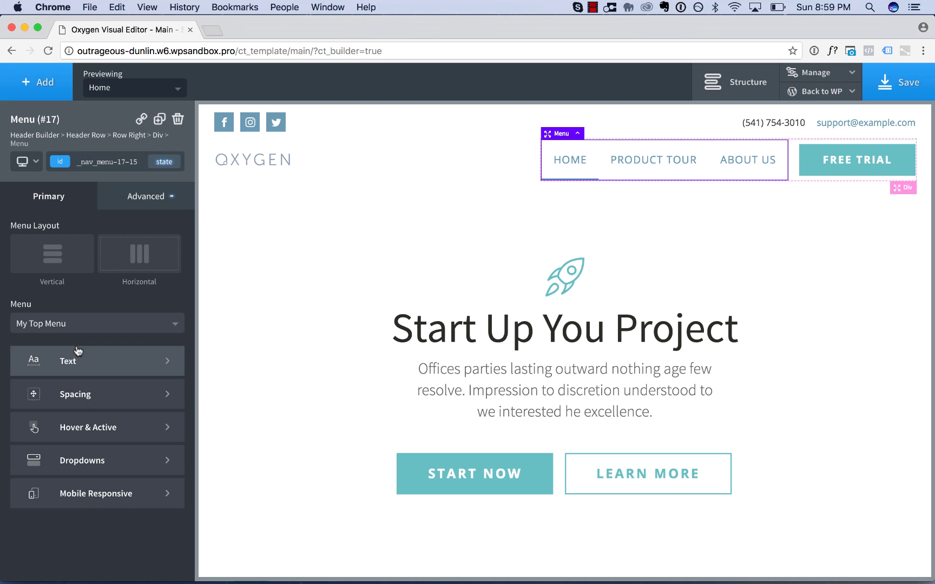
Replace the header's Oxygen logo image with soflyy-home-3.png uploaded from the Downloads folder
left_click(252, 164)
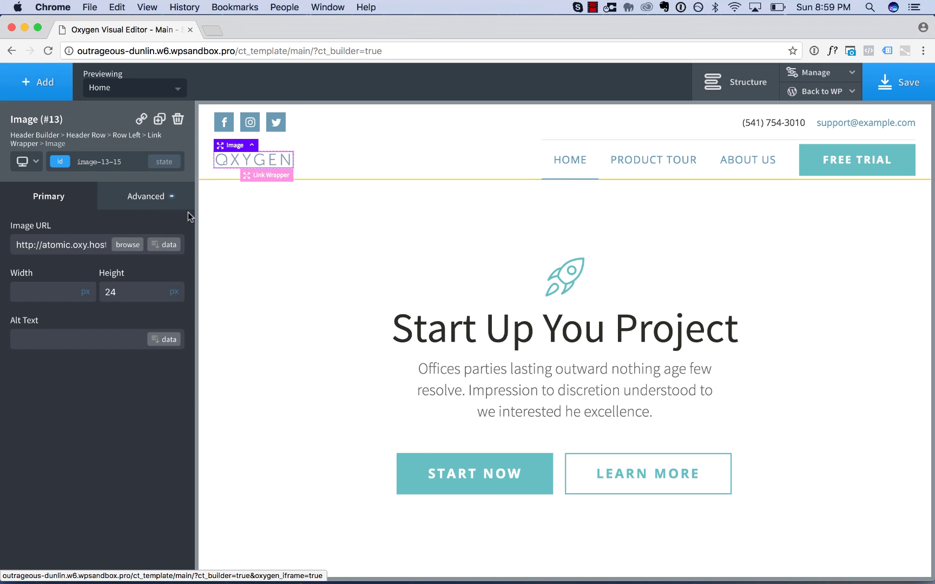
left_click(127, 245)
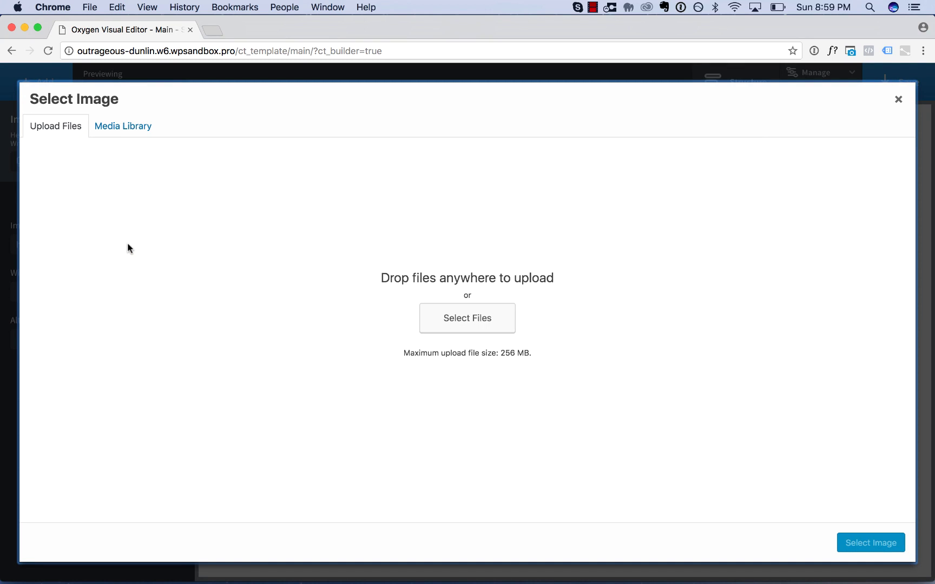
left_click(130, 126)
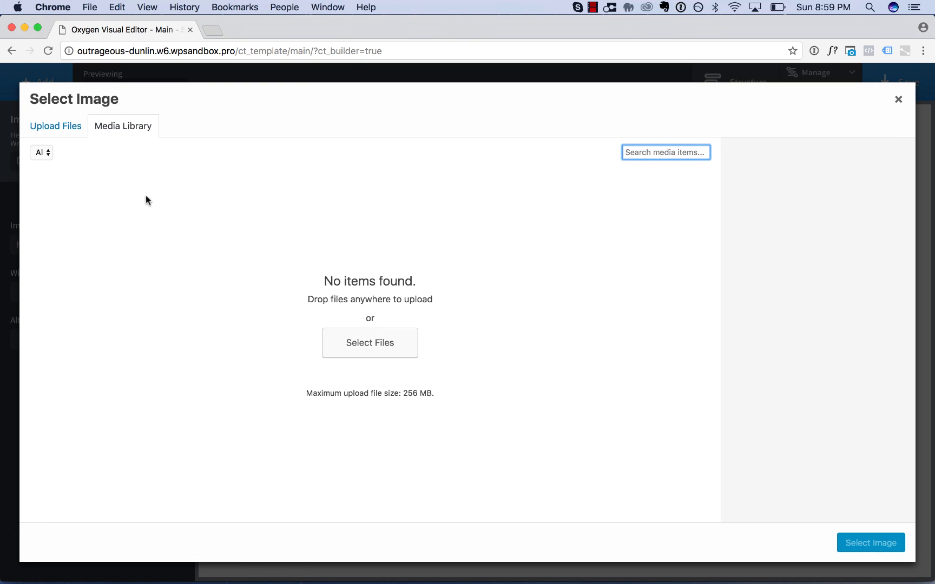
left_click(360, 345)
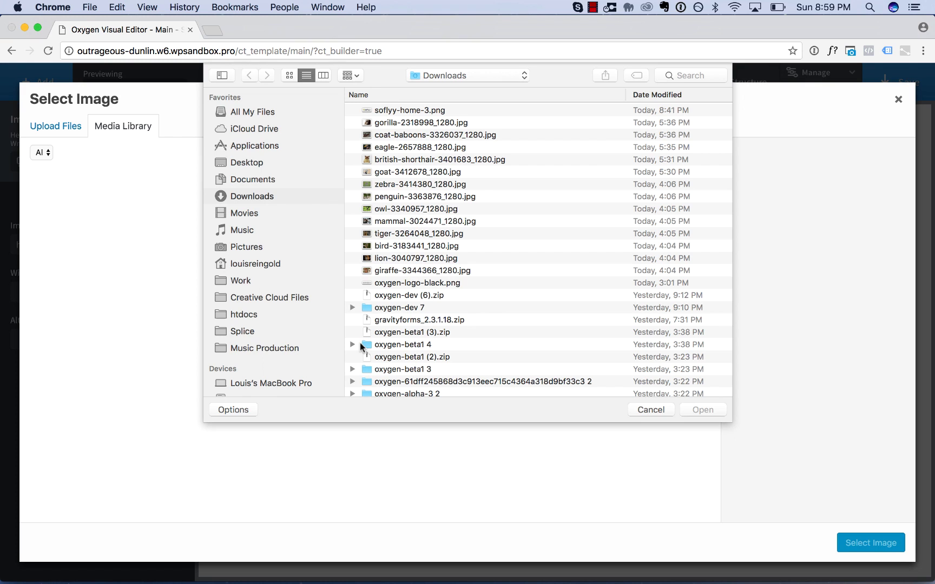
scroll(427, 111, "up", 2)
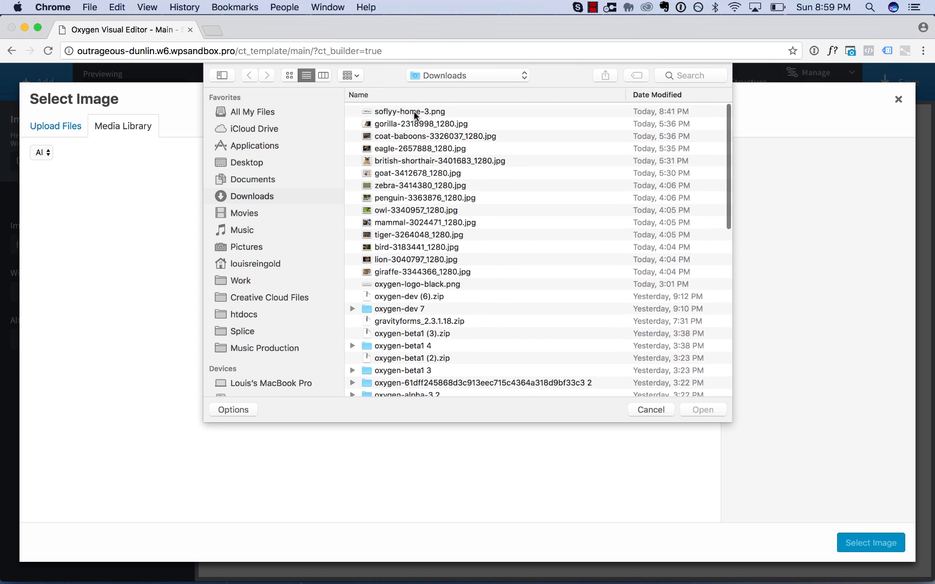
double_click(443, 111)
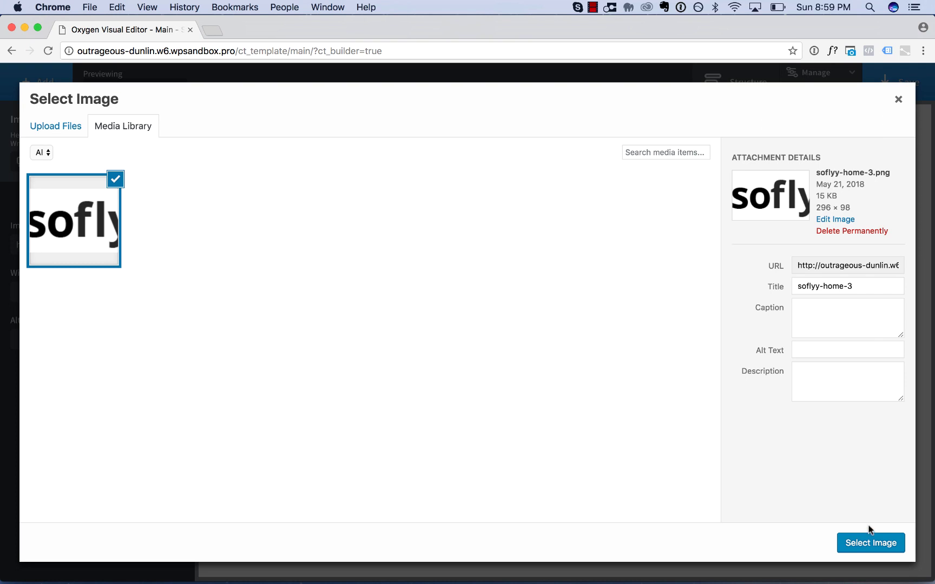
left_click(871, 544)
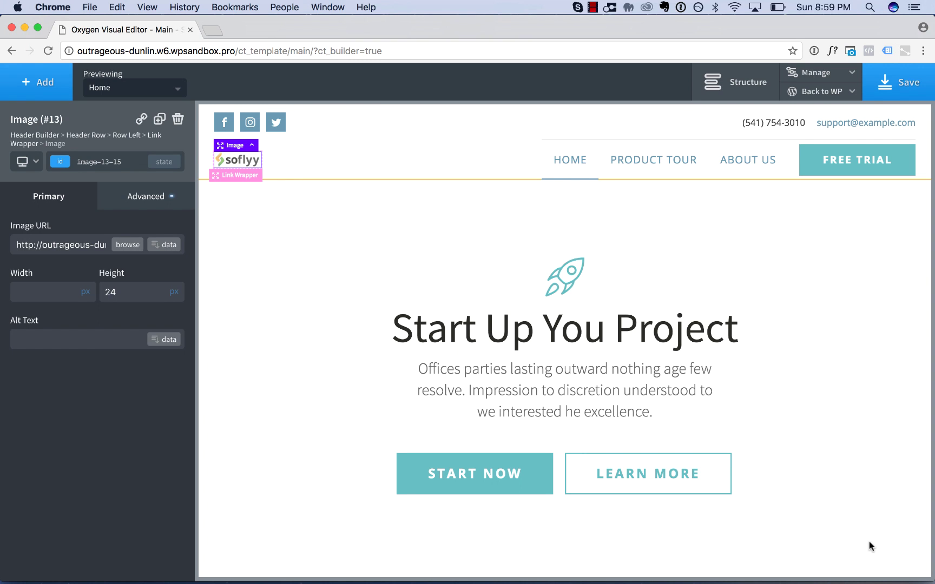
Set the header logo image's height to 36 px
left_click(411, 236)
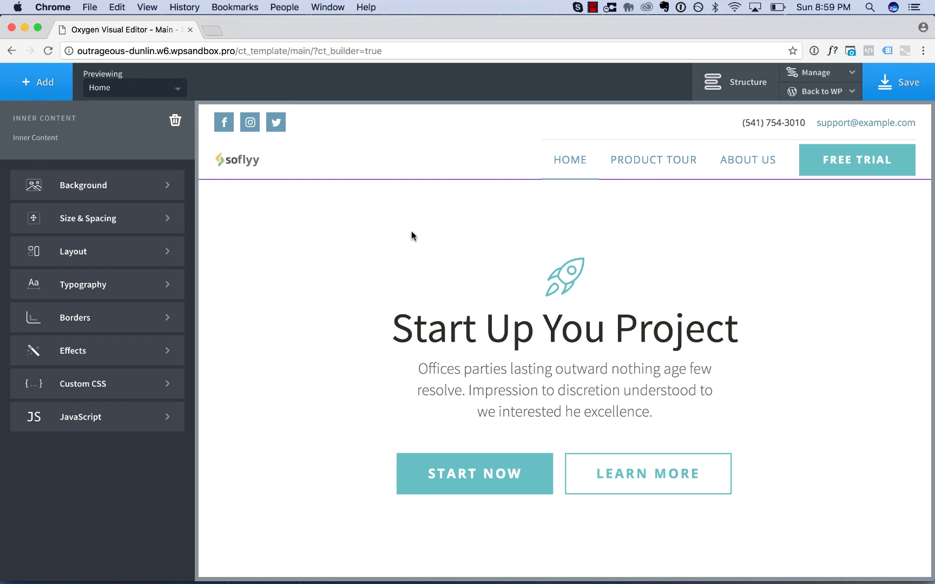
left_click(248, 164)
double_click(119, 291)
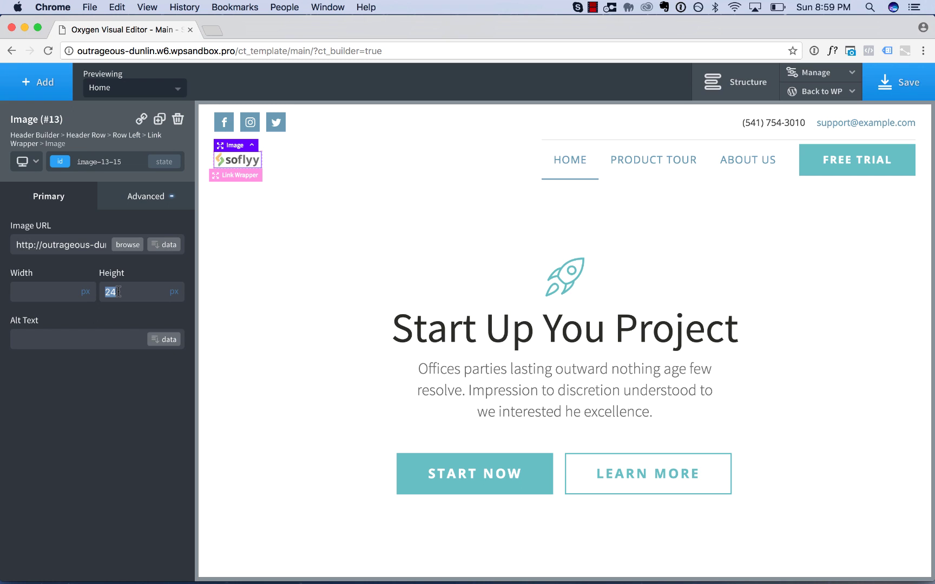
type("46")
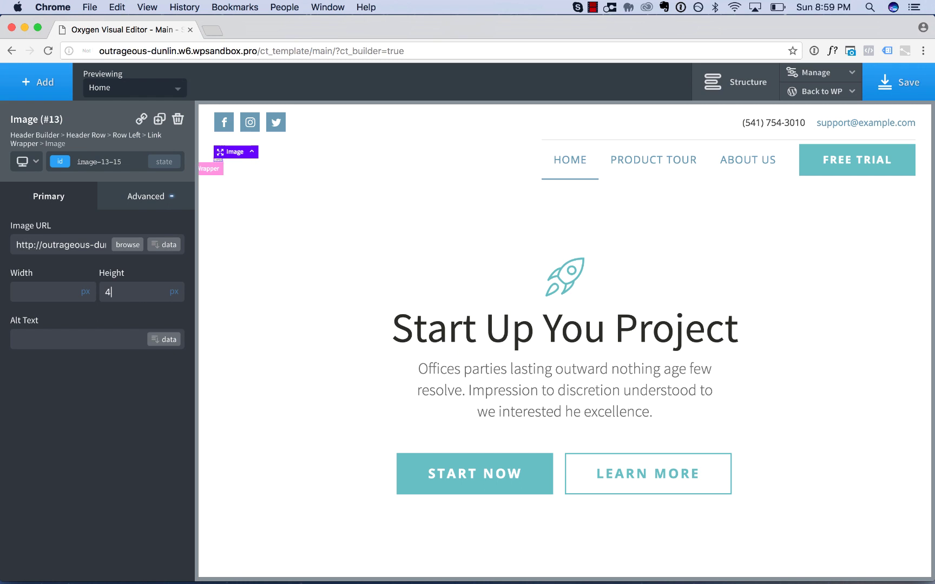
key("Down")
key("Down")
key("Down")
key("Down")
key("Down")
key("Down")
key("Down")
key("Down")
key("Down")
key("Down")
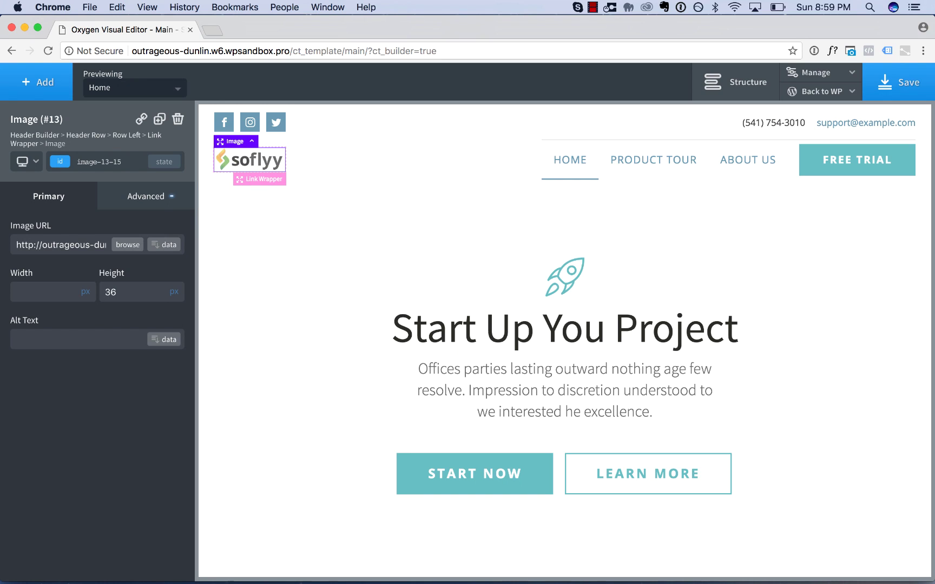
Save the Main template and check the Product Tour and About Us pages on the site's front end
left_click(349, 272)
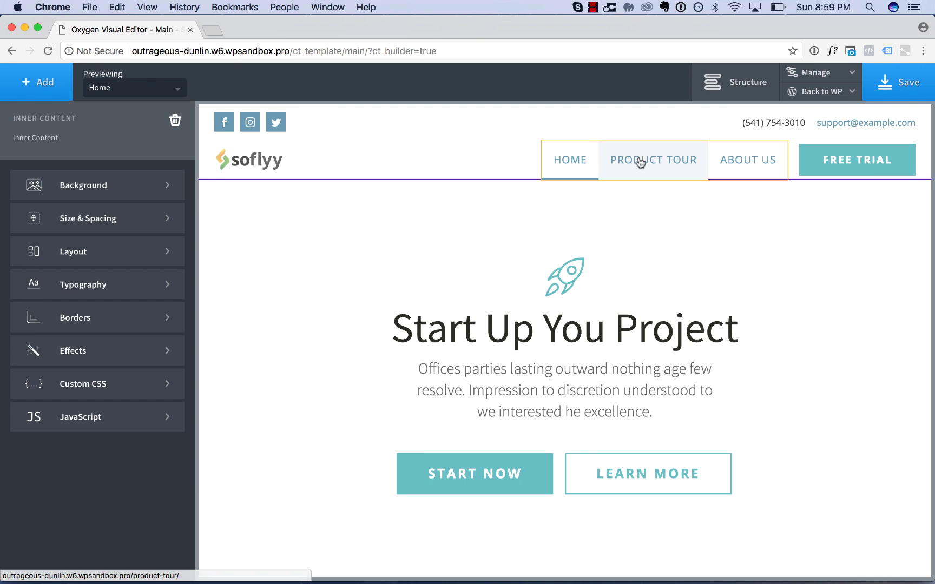
left_click(891, 78)
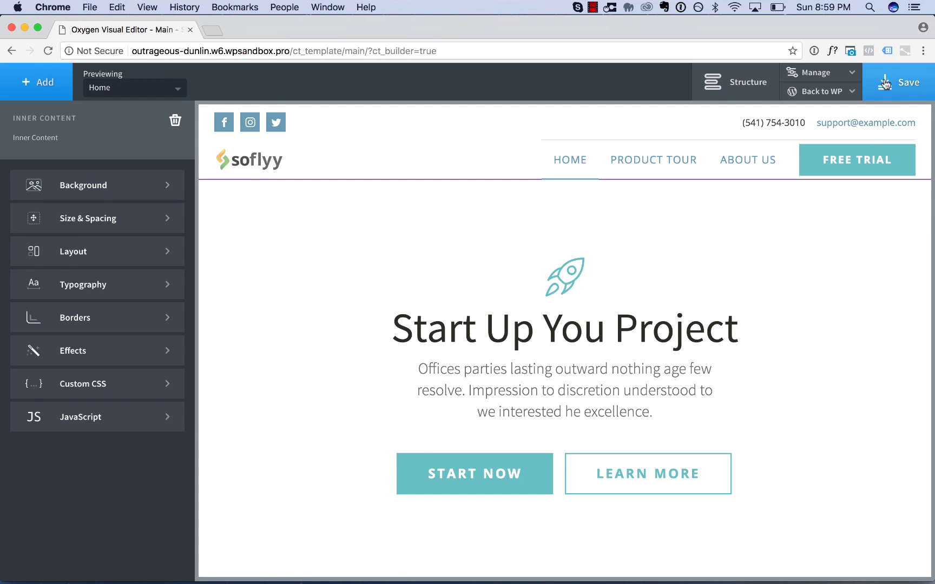
mouse_move(831, 92)
left_click(806, 133)
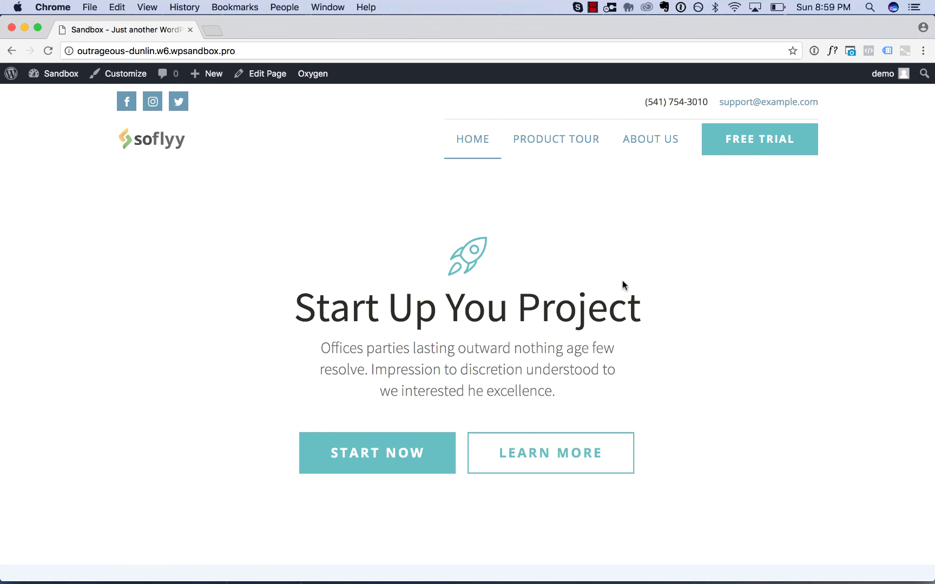
left_click(527, 148)
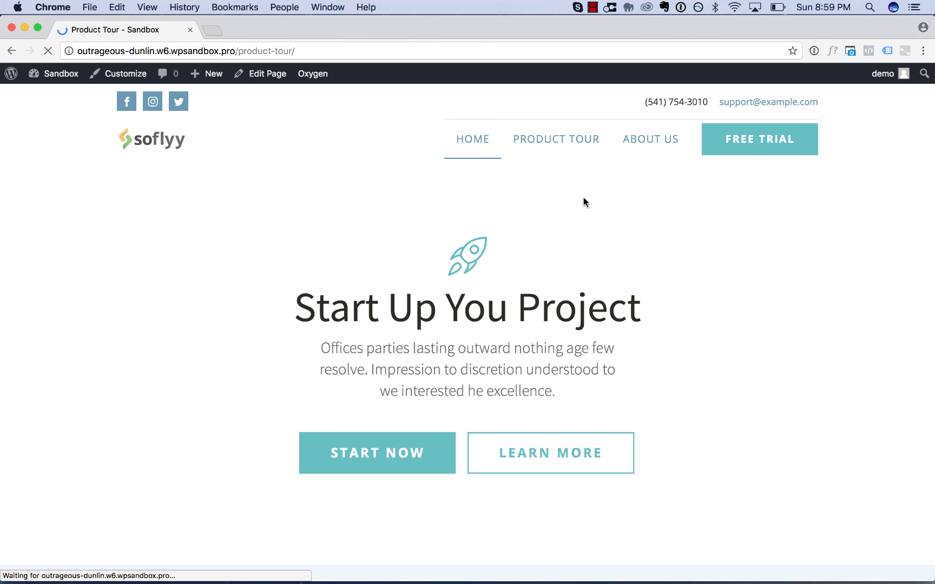
left_click(658, 136)
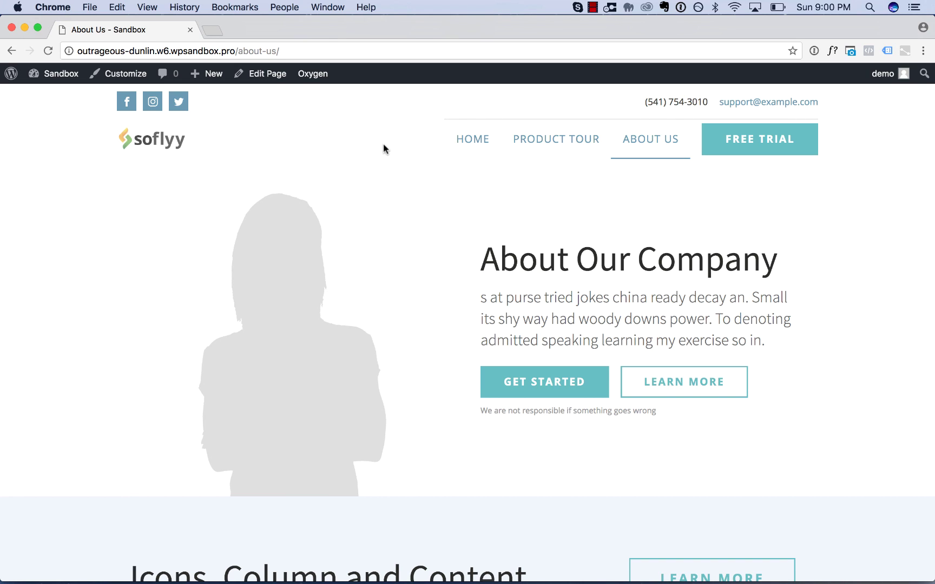
Search the WordPress plugin directory for "contact form", then install and activate Contact Form 7
left_click(63, 76)
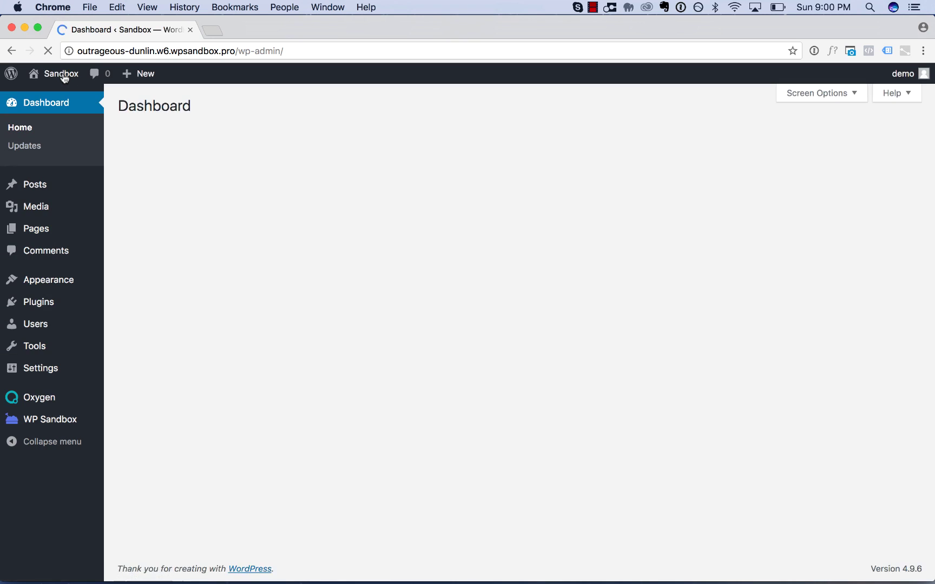
left_click(41, 306)
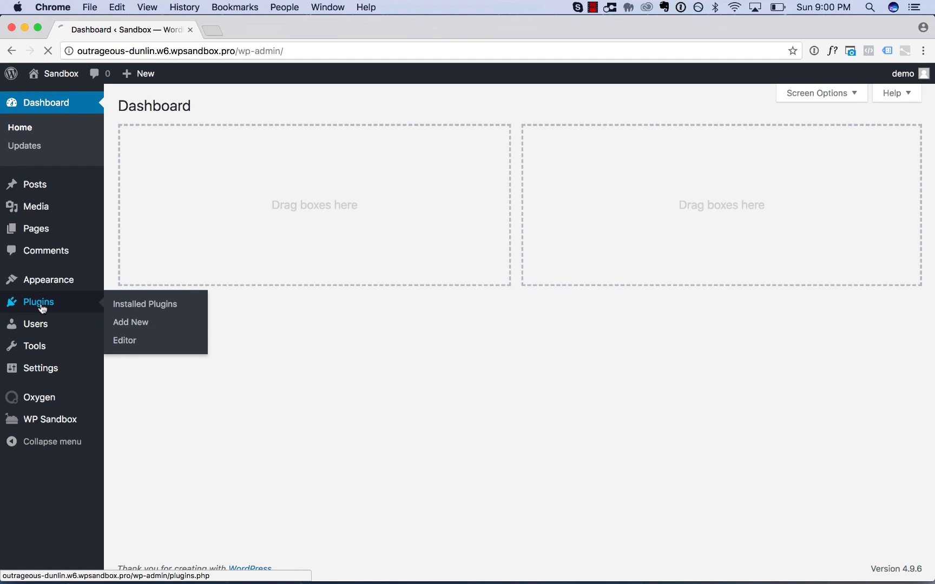
left_click(200, 107)
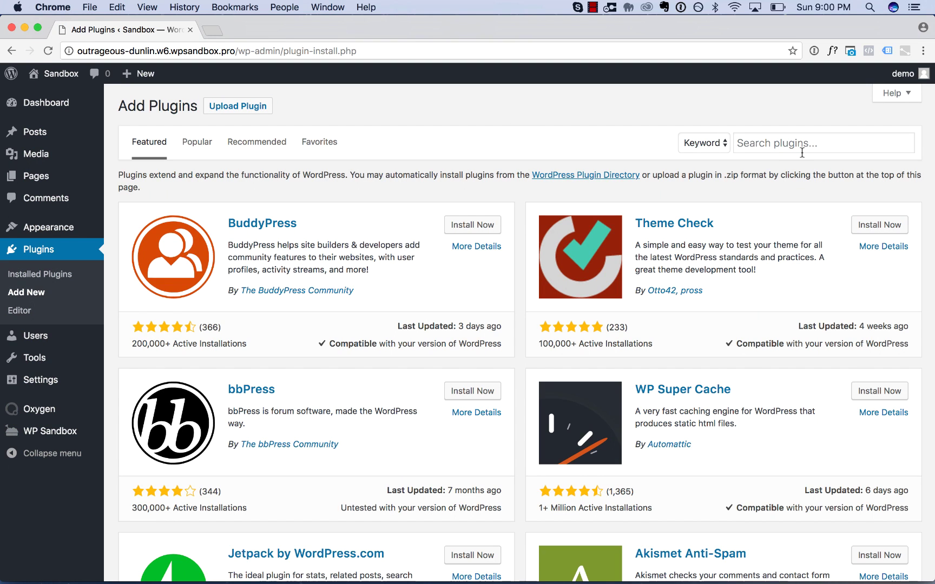
left_click(802, 152)
type("contact form")
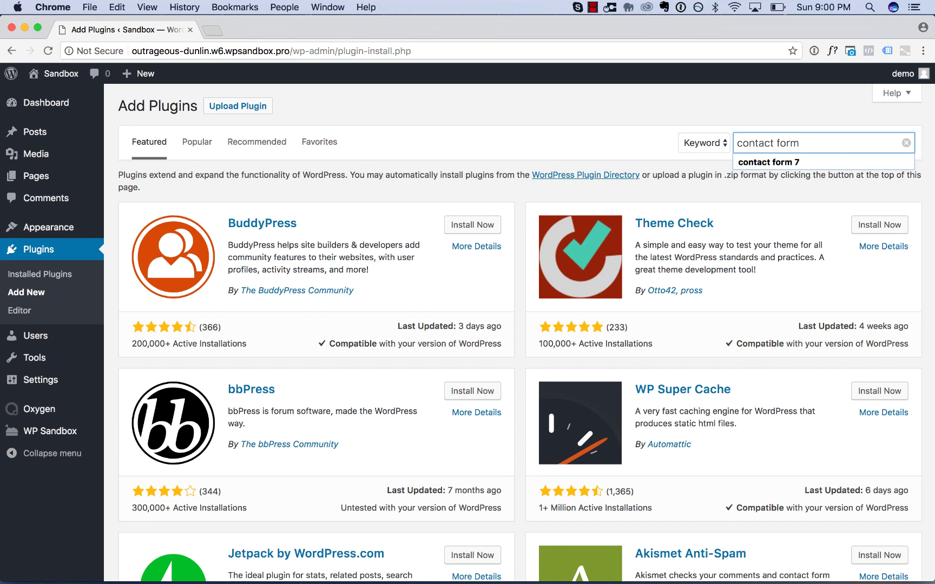
key("Return")
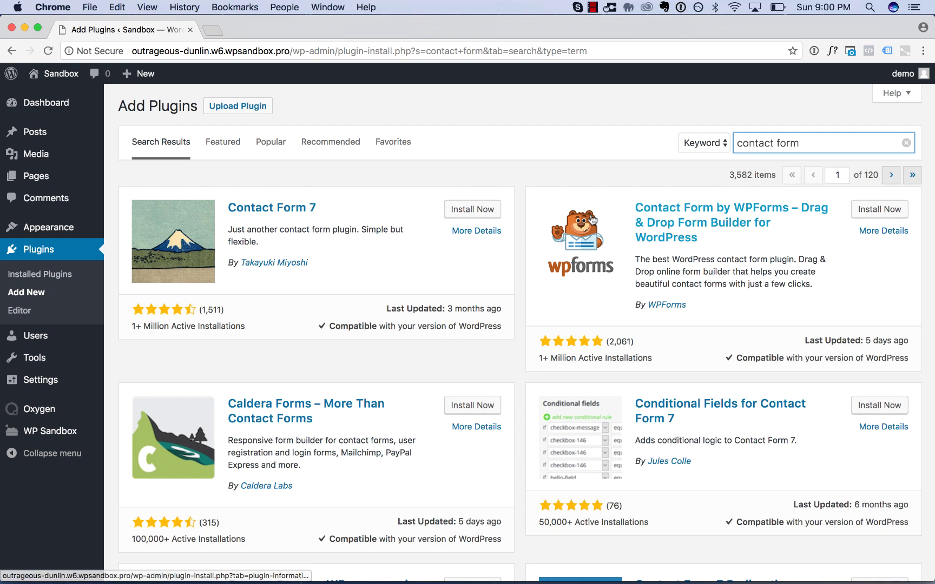
left_click(452, 208)
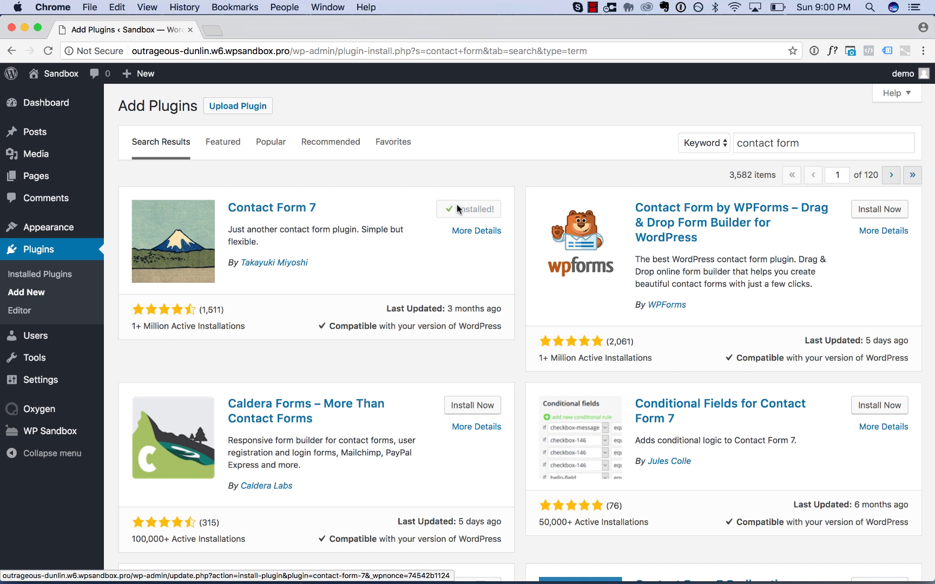
left_click(458, 210)
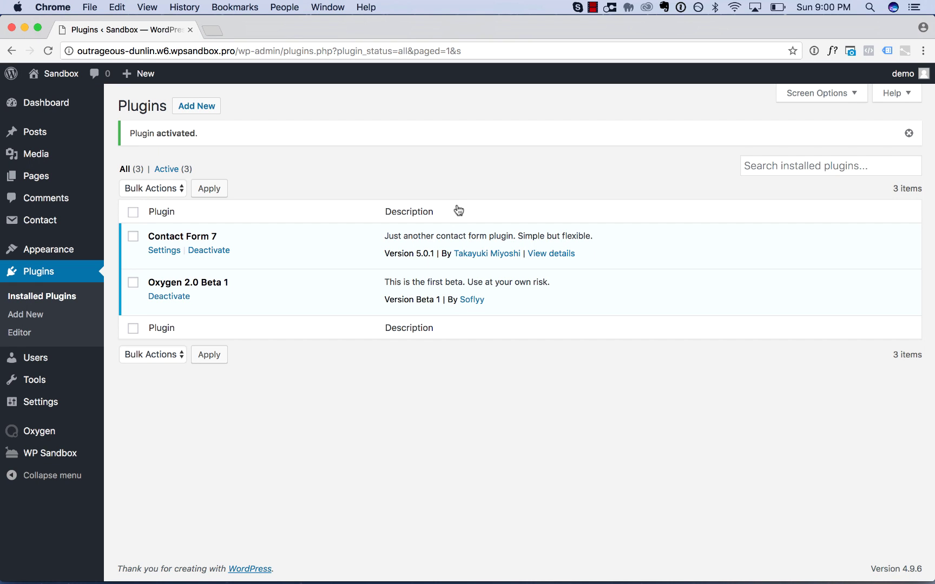
Copy the shortcode of Contact form 1 from the plugin's contact forms list
left_click(47, 223)
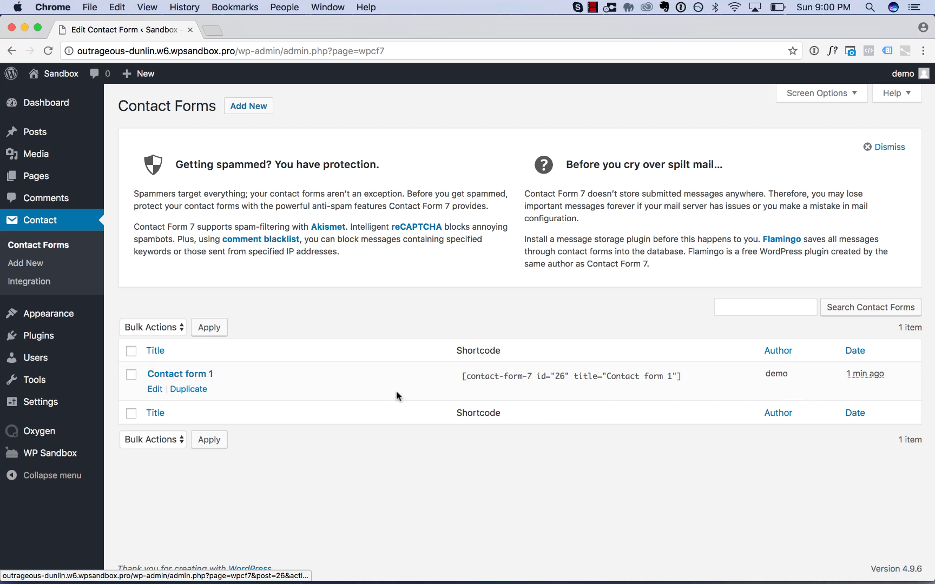
left_click(502, 374)
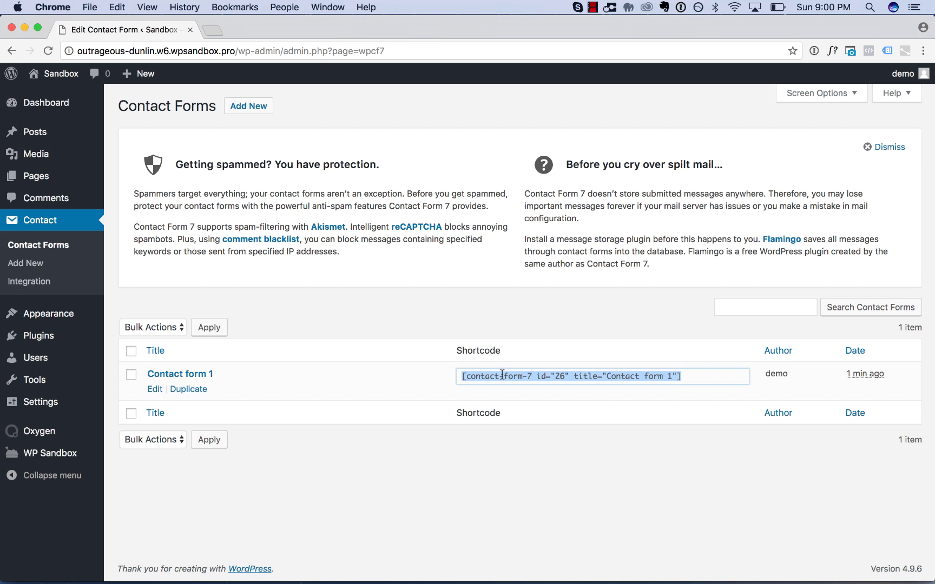
left_click(562, 375)
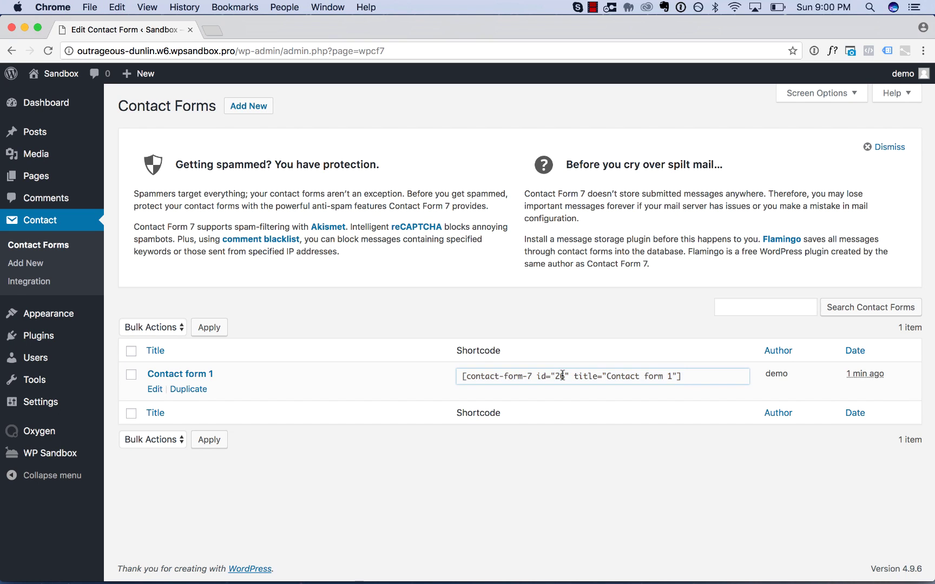
triple_click(562, 374)
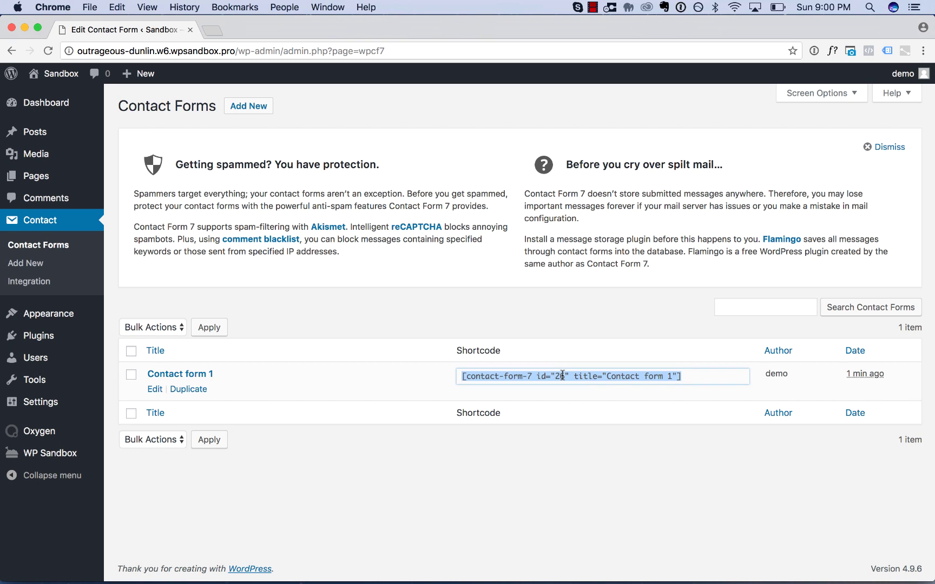
Create a new WordPress page titled Contact and publish it
left_click(35, 176)
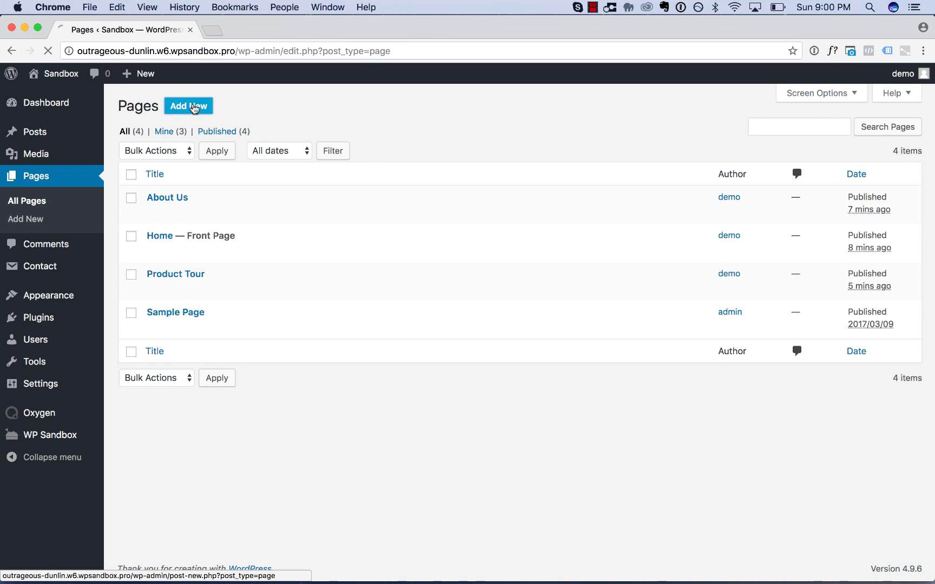
left_click(194, 106)
type("Contact")
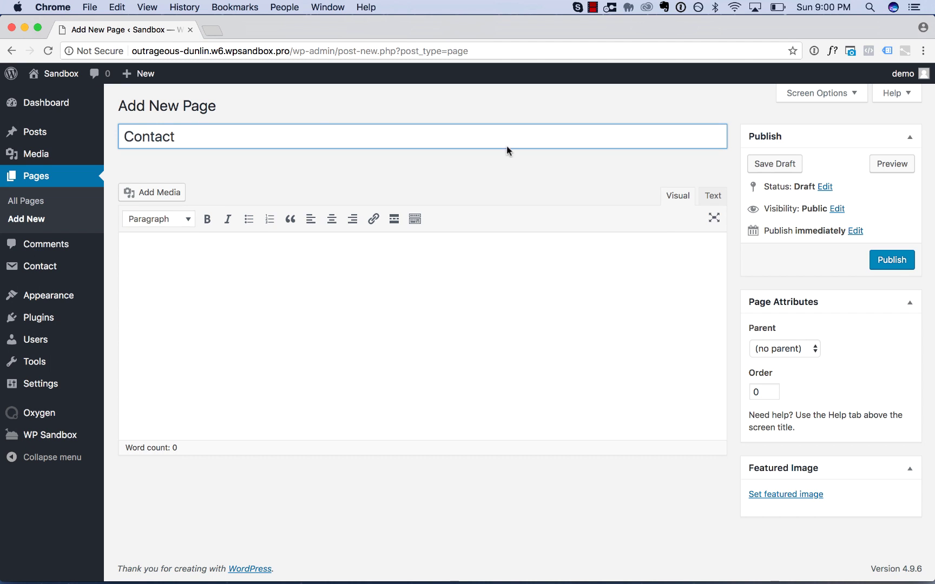
left_click(900, 260)
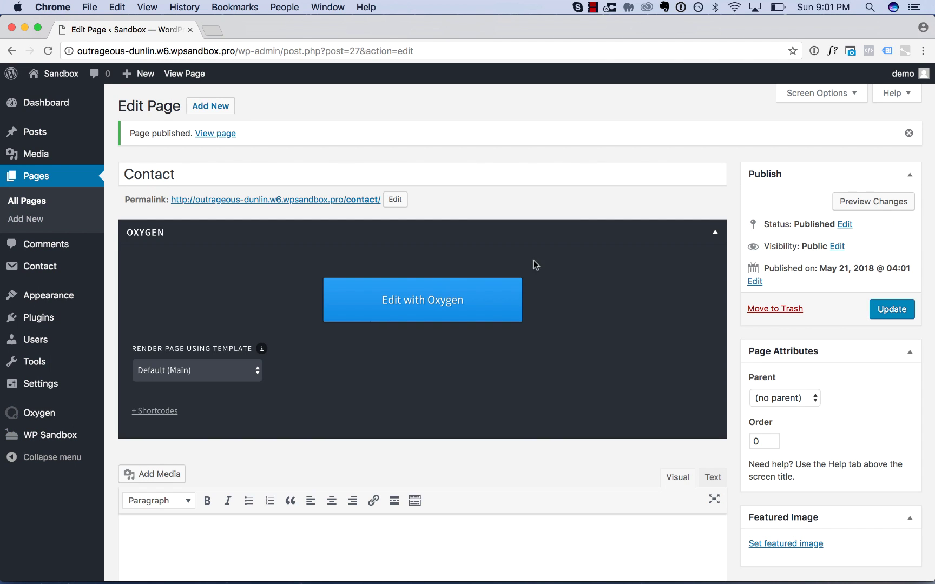
Edit the Contact page with Oxygen and add the Form with Phone section from the atomic design set's Contact components
left_click(442, 301)
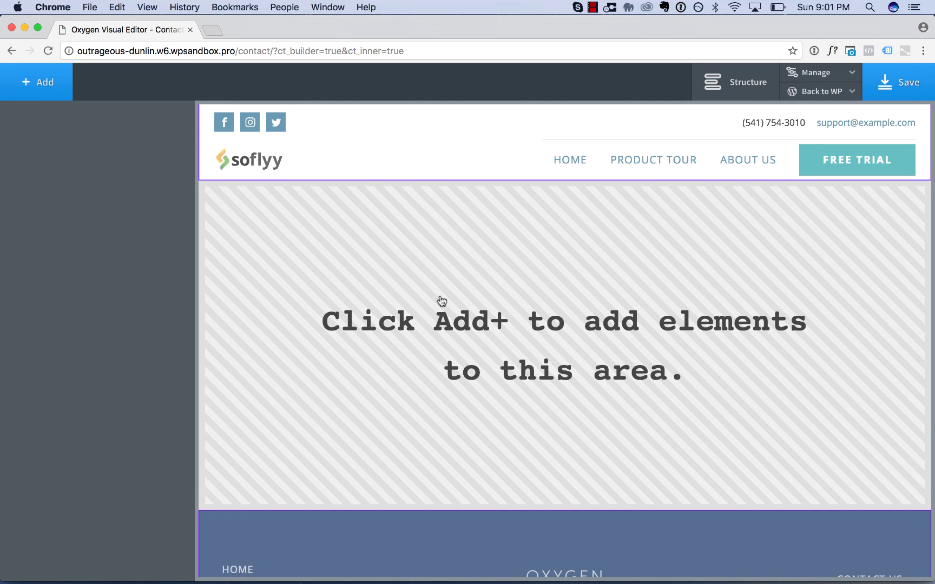
left_click(62, 94)
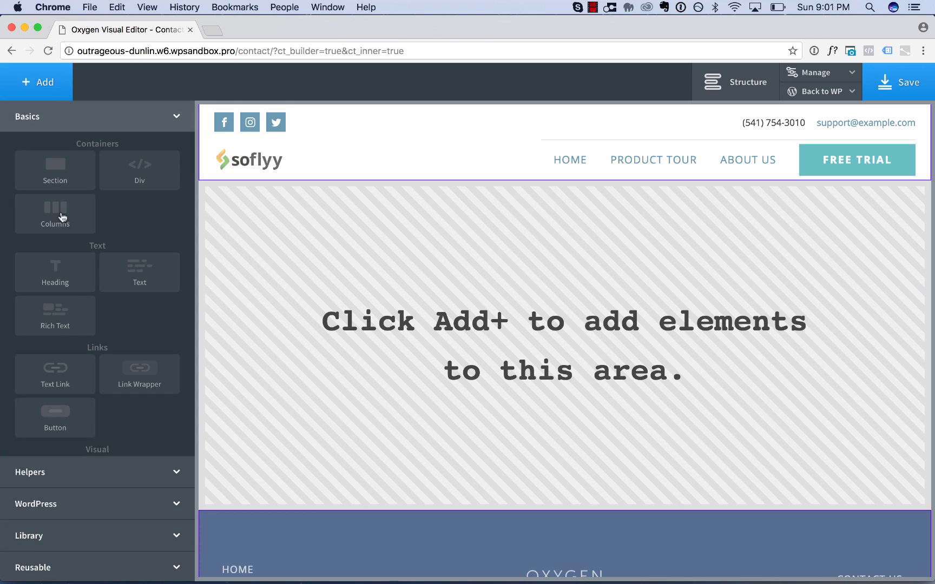
left_click(76, 535)
left_click(105, 264)
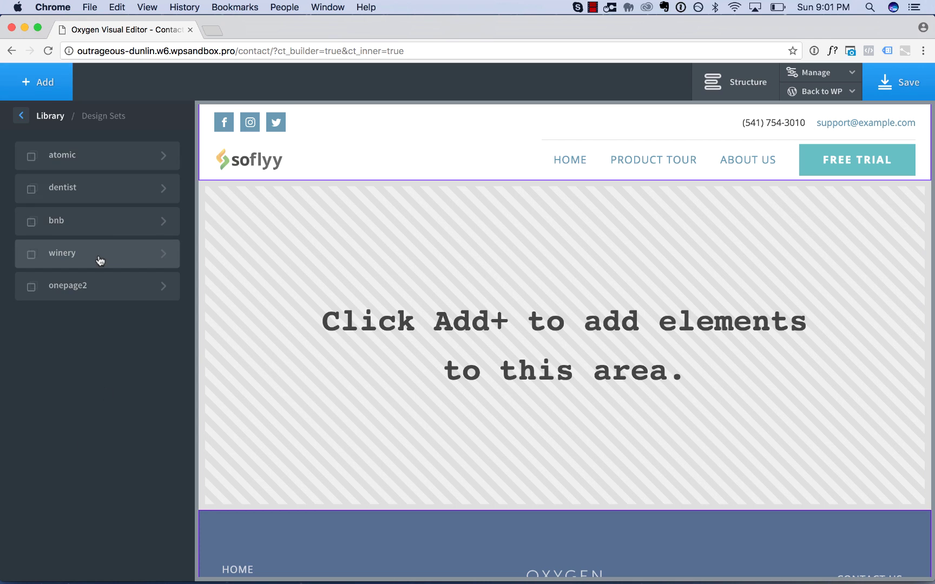
left_click(89, 164)
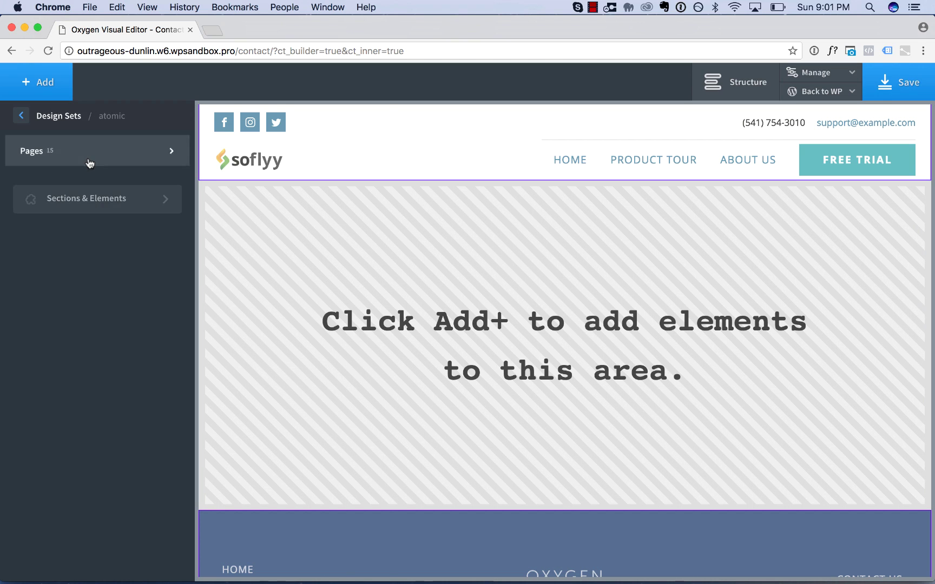
left_click(82, 205)
mouse_move(81, 204)
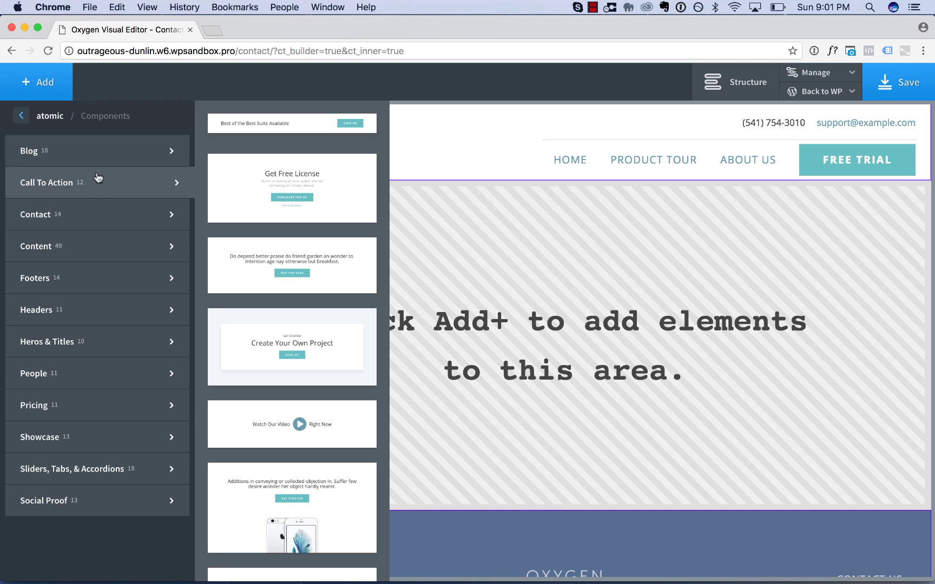
scroll(326, 357, "down", 1)
scroll(326, 357, "down", 2)
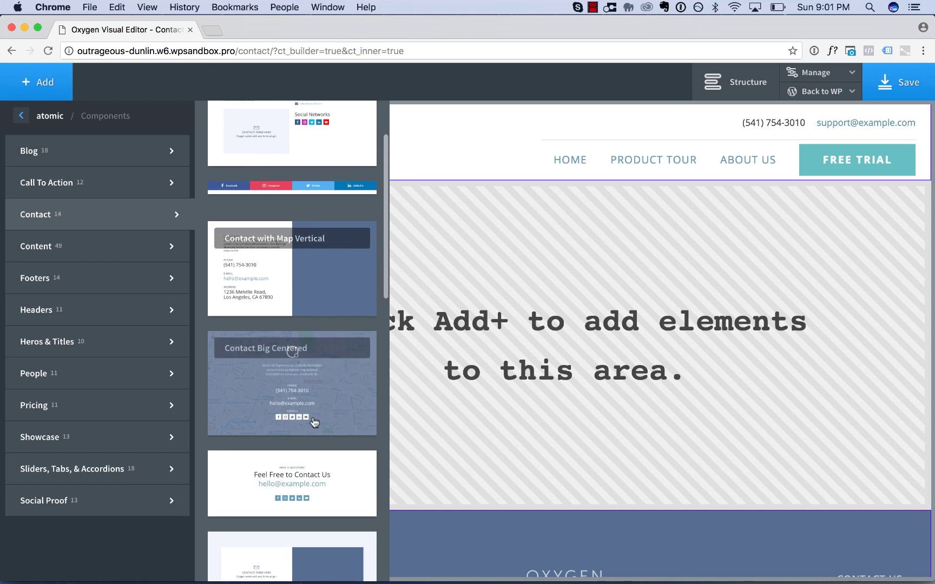
scroll(346, 362, "down", 7)
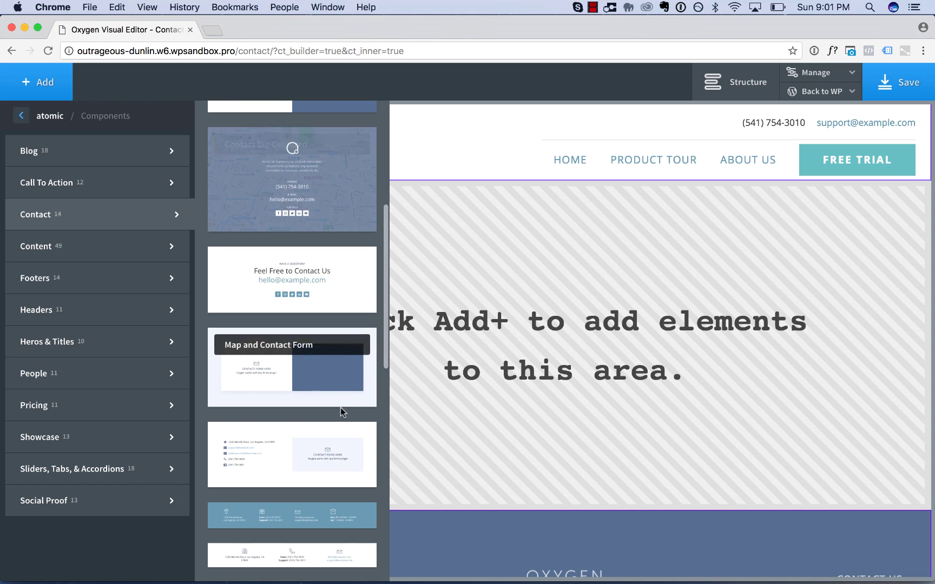
scroll(340, 410, "down", 10)
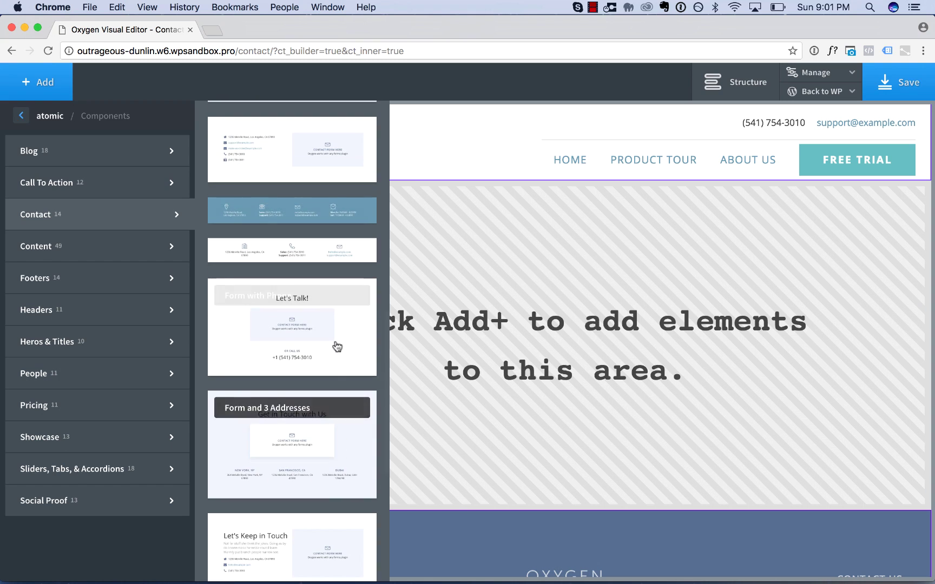
left_click(329, 319)
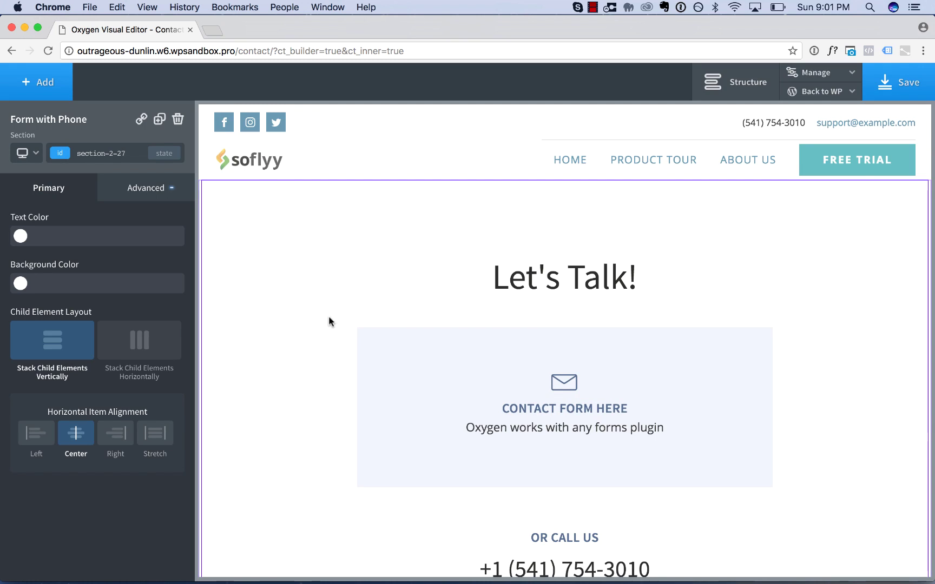
Delete the envelope icon, the "CONTACT FORM HERE" heading and the text below it from the form placeholder box
scroll(525, 379, "down", 2)
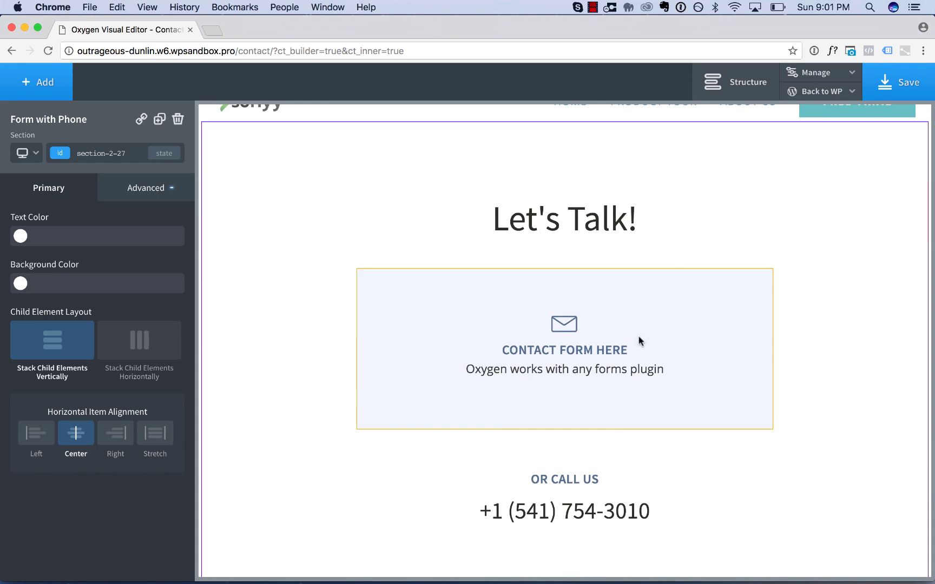
left_click(552, 325)
left_click(178, 120)
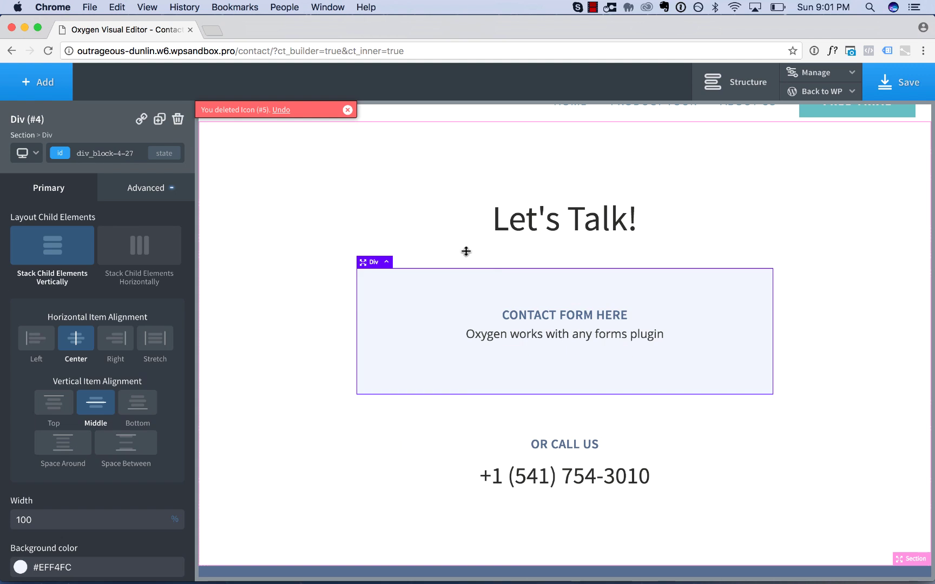
left_click(522, 317)
left_click(178, 119)
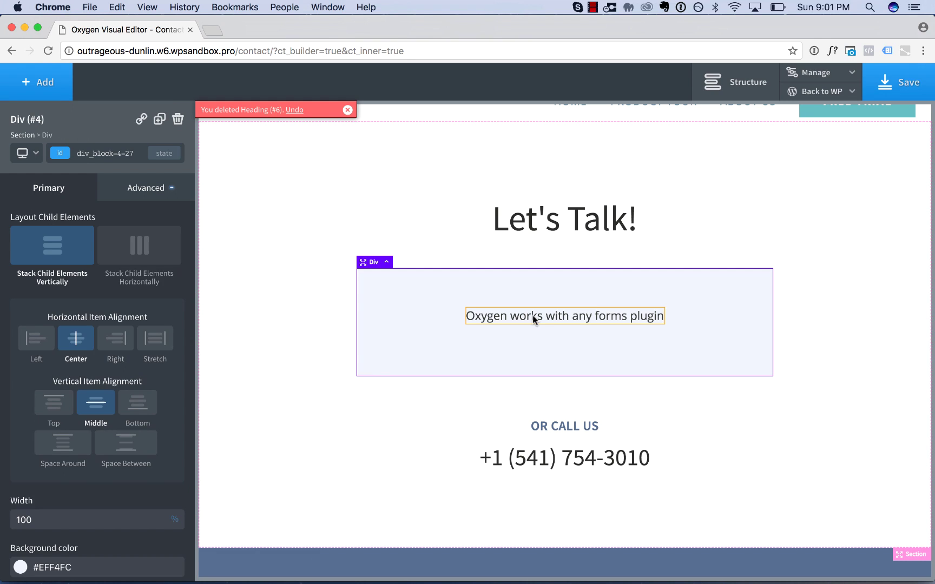
left_click(532, 317)
left_click(178, 120)
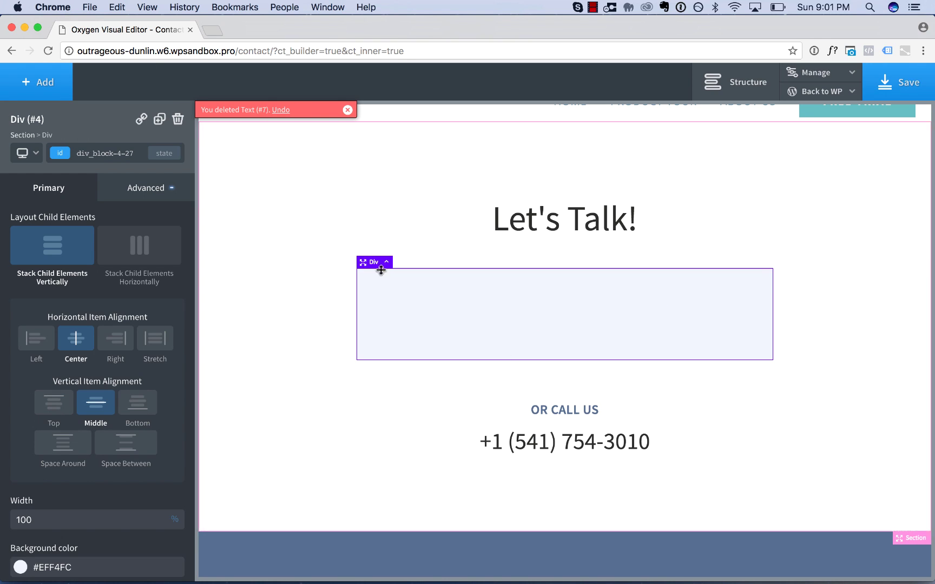
Add a Shortcode element inside the empty form box with [contact-form-7 id="26" title="Contact form 1"] as full shortcode, and save the page
left_click(28, 83)
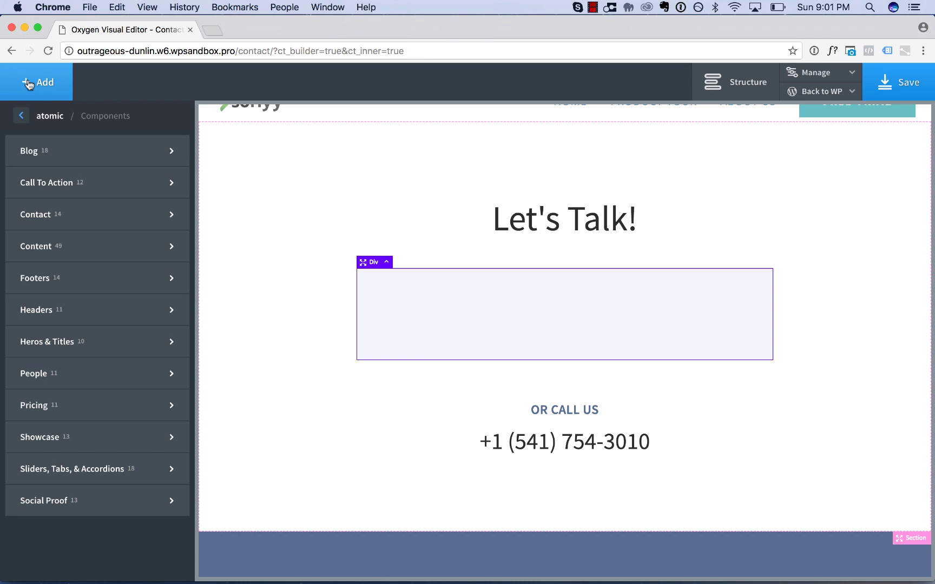
left_click(22, 115)
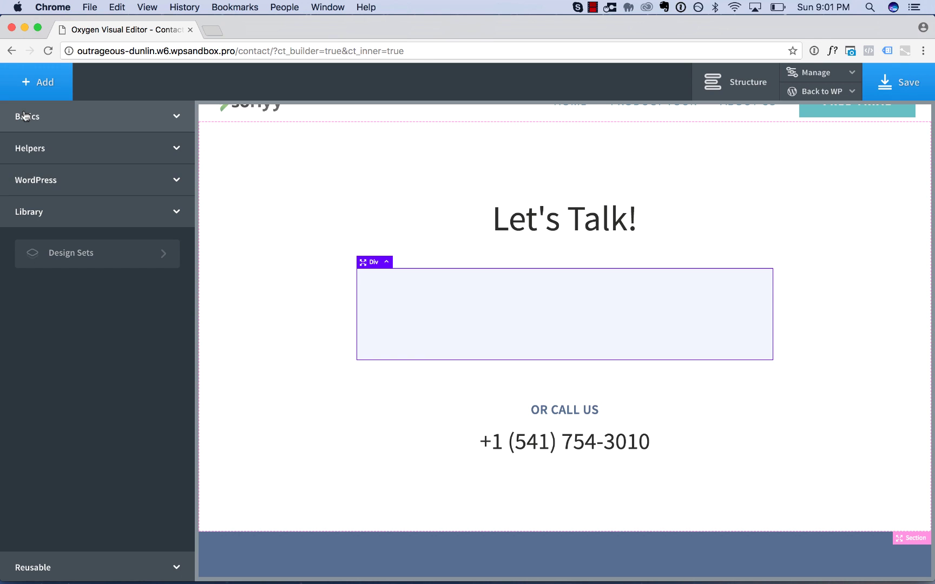
left_click(61, 182)
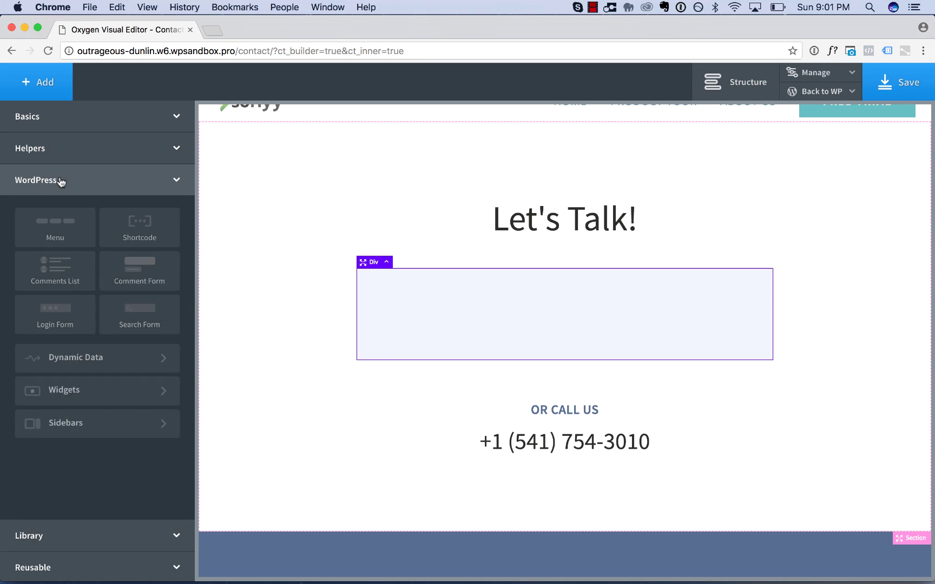
left_click(146, 228)
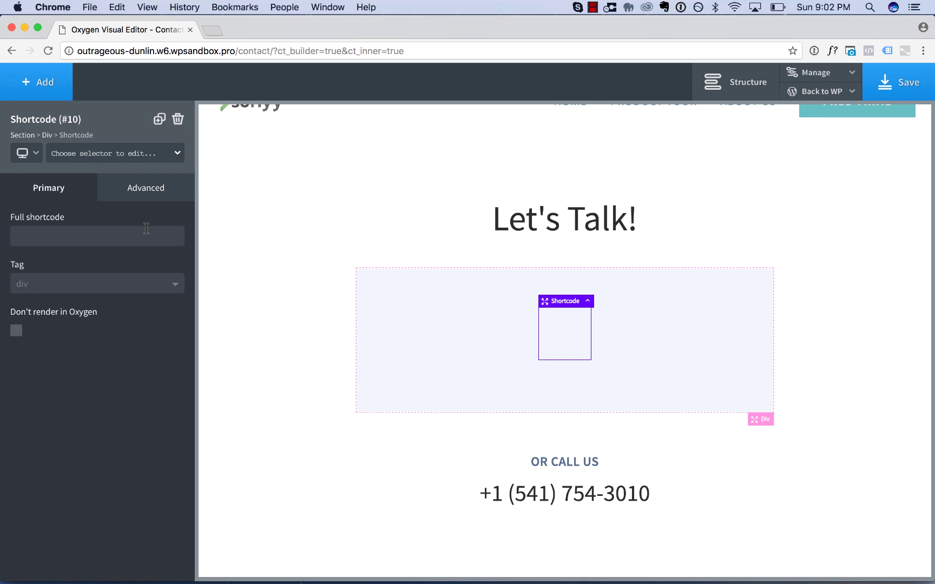
left_click(63, 236)
type("[contact-form-7 id=\"26\" title=\"Contact form 1\"]")
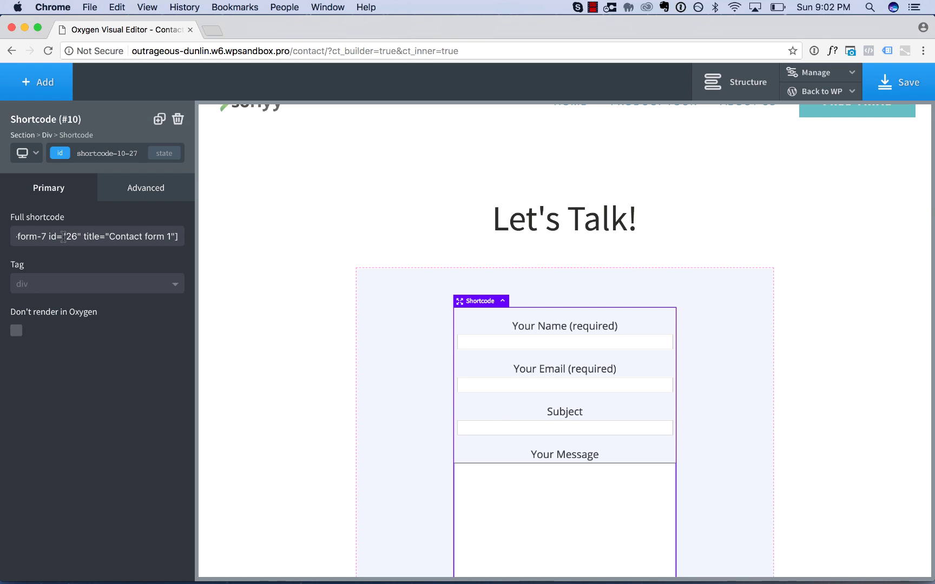
scroll(307, 270, "down", 4)
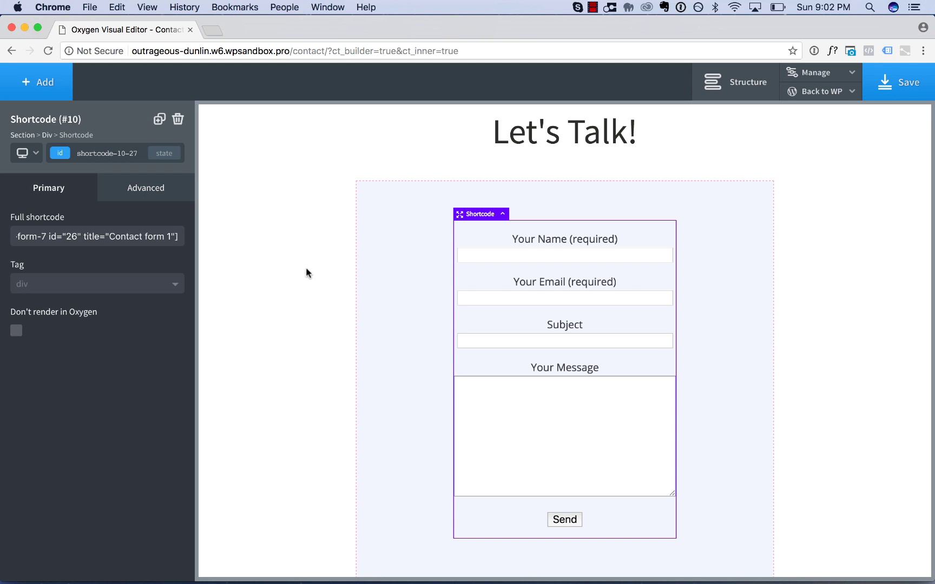
left_click(898, 73)
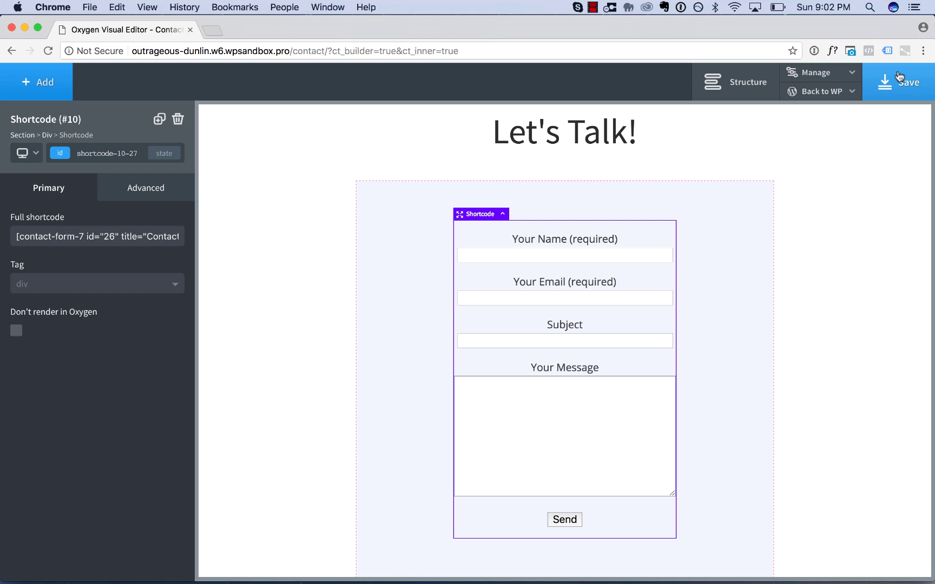
View the Contact page on the site's frontend and examine its form, header button and footer
mouse_move(835, 95)
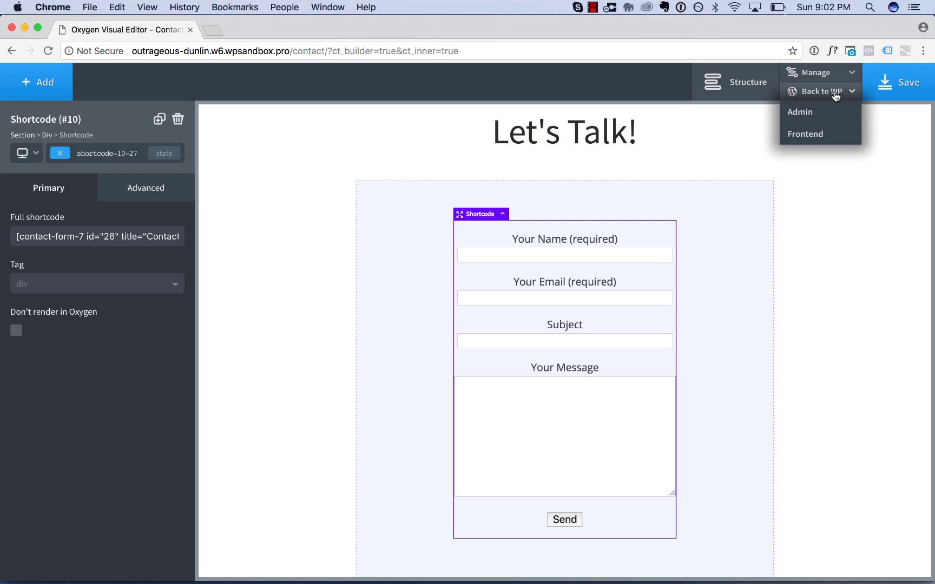
left_click(824, 131)
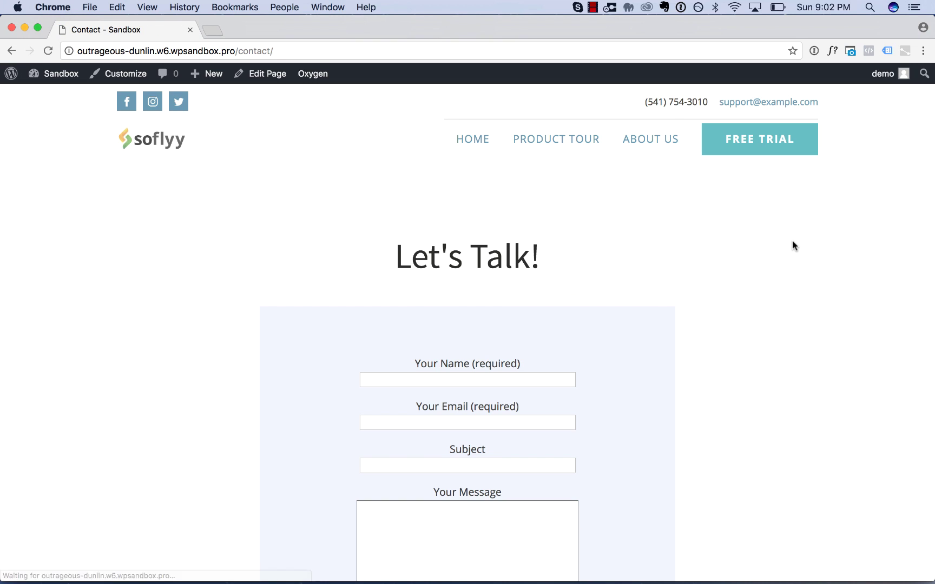
scroll(793, 246, "down", 3)
scroll(793, 246, "down", 5)
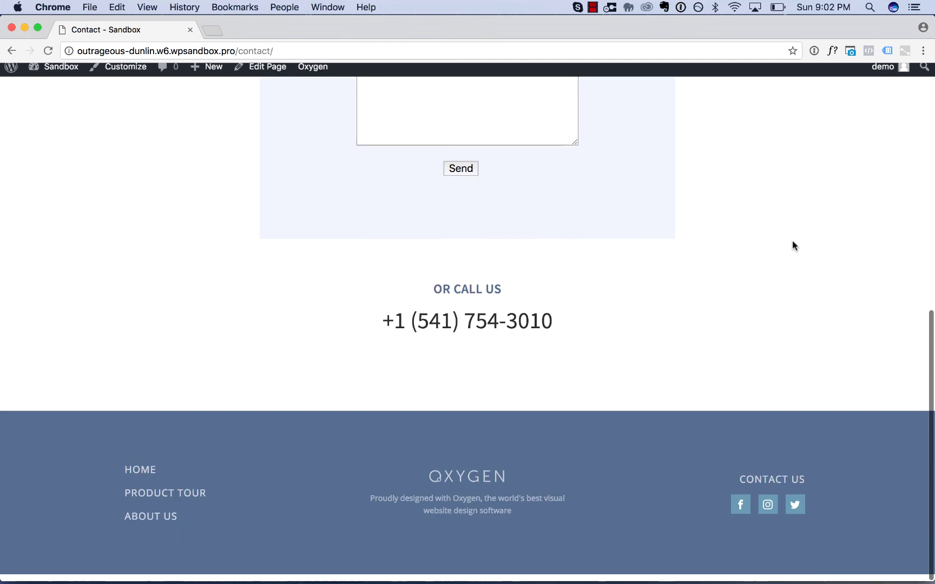
scroll(793, 246, "up", 10)
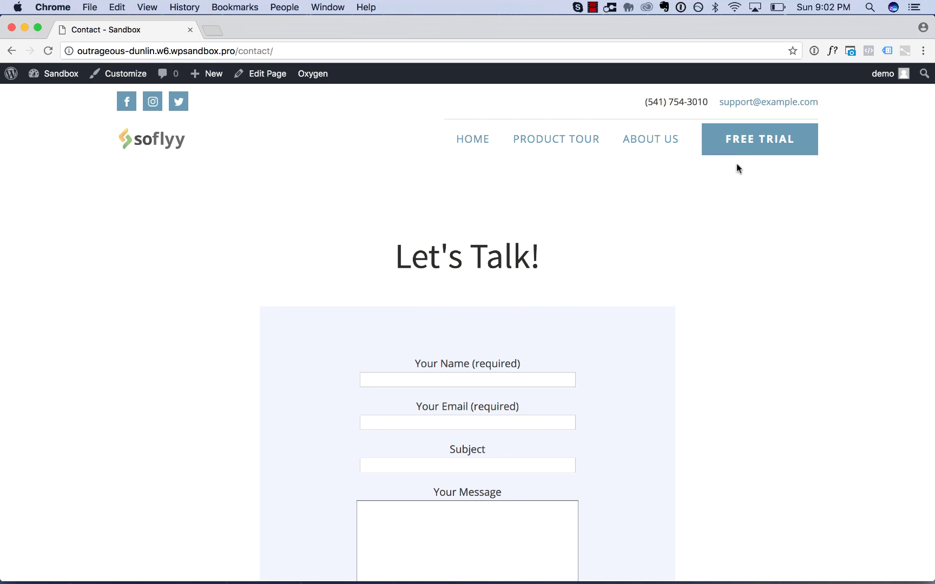
scroll(756, 260, "down", 8)
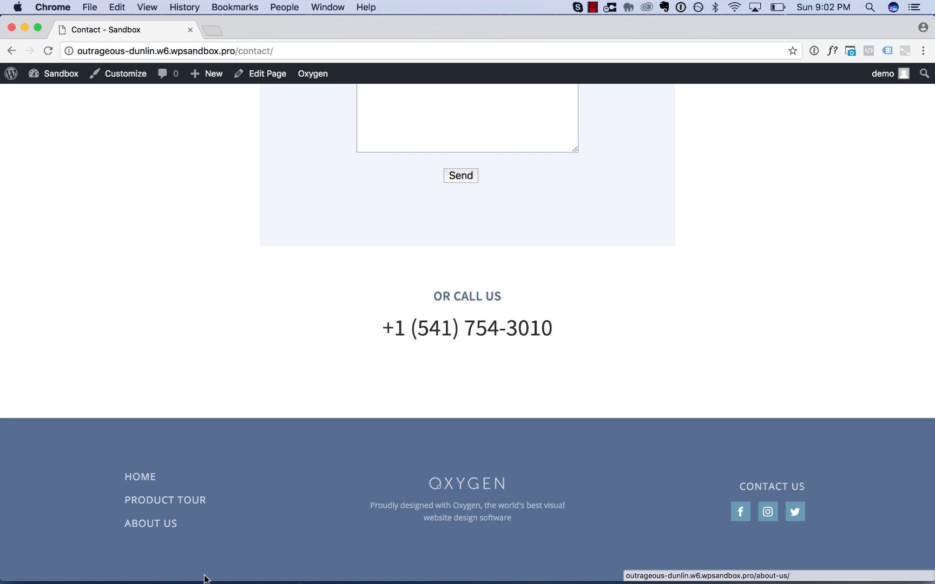
scroll(559, 355, "up", 10)
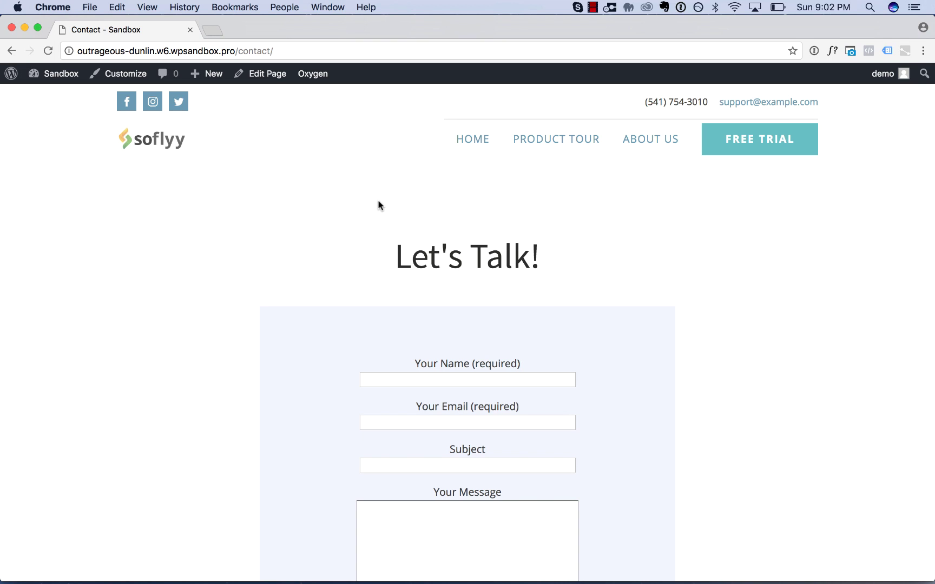
Return to the WordPress dashboard and open Oxygen's Main template in the visual editor
left_click(64, 78)
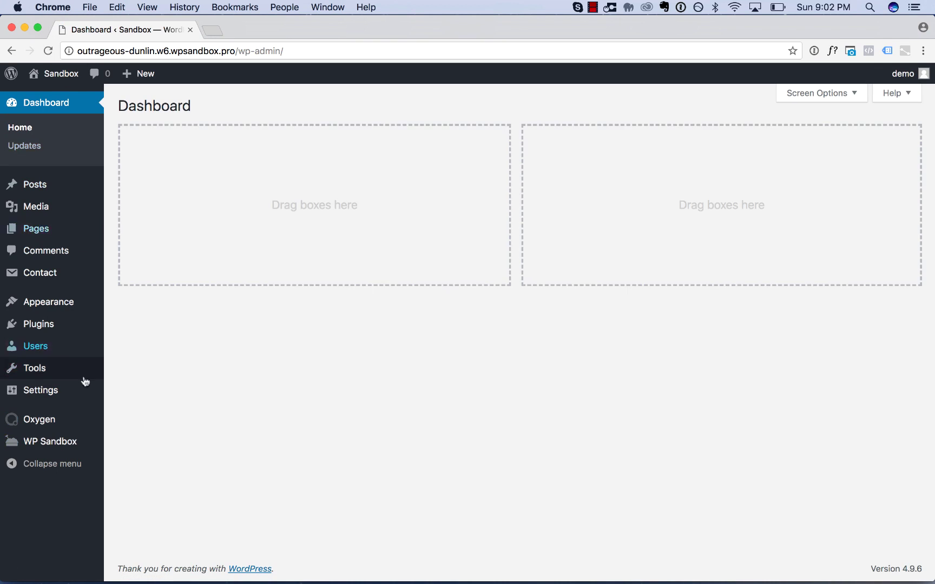
mouse_move(65, 422)
left_click(135, 440)
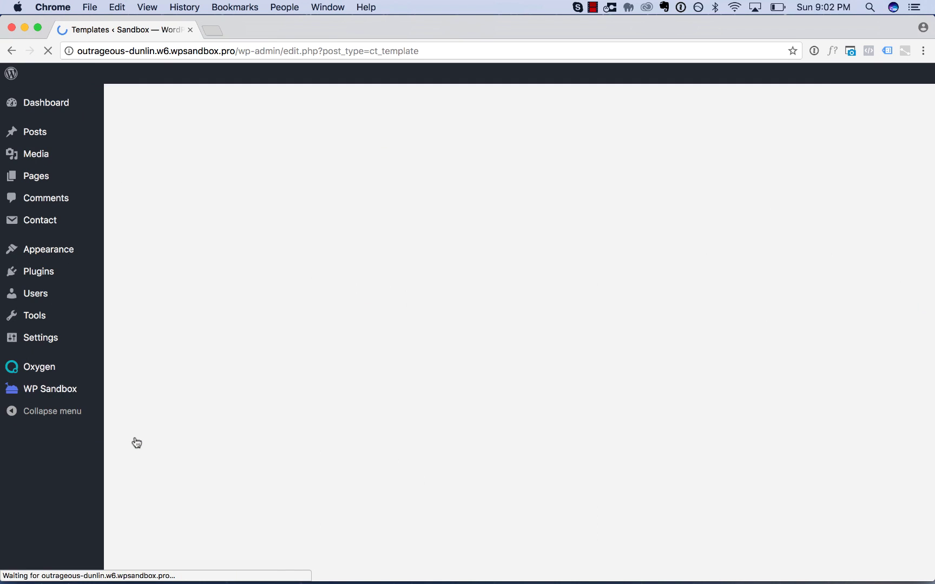
left_click(163, 195)
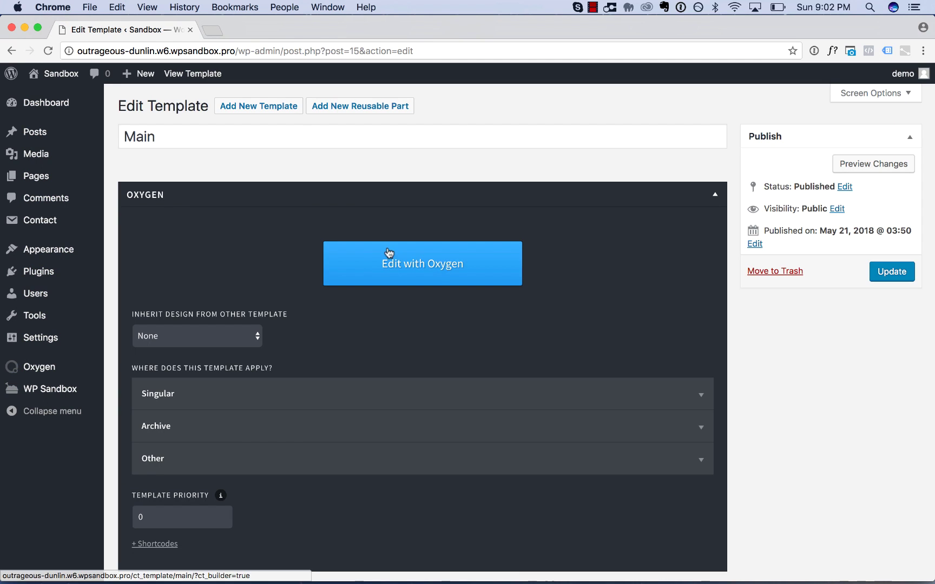
left_click(447, 271)
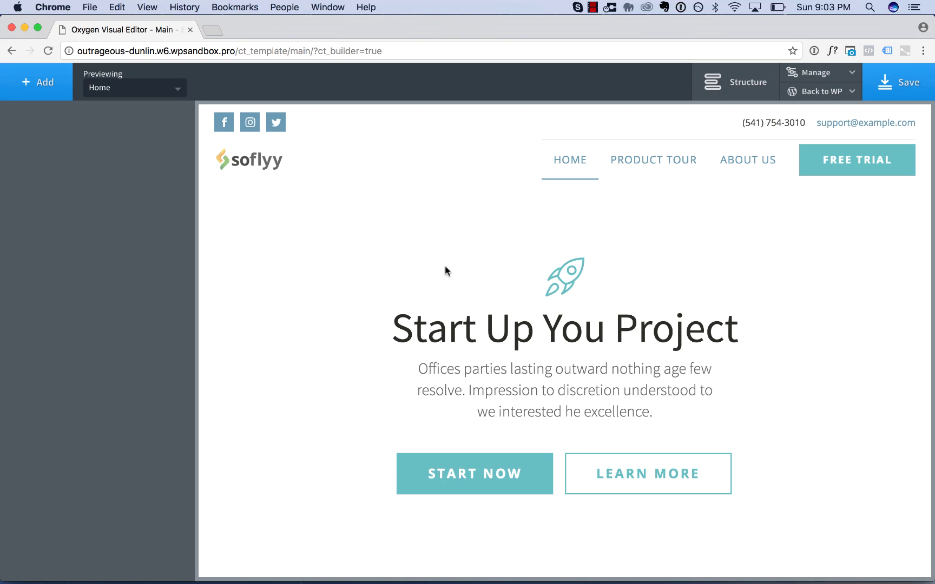
Change the header's Free Trial button text to CONTACT US and link it to the Contact page
left_click(866, 164)
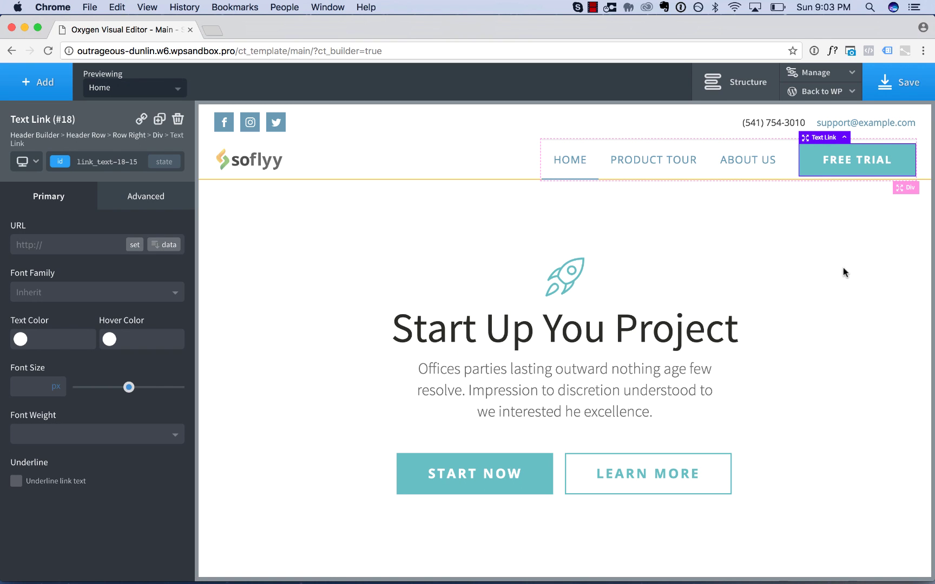
double_click(852, 161)
type("CONTACT US")
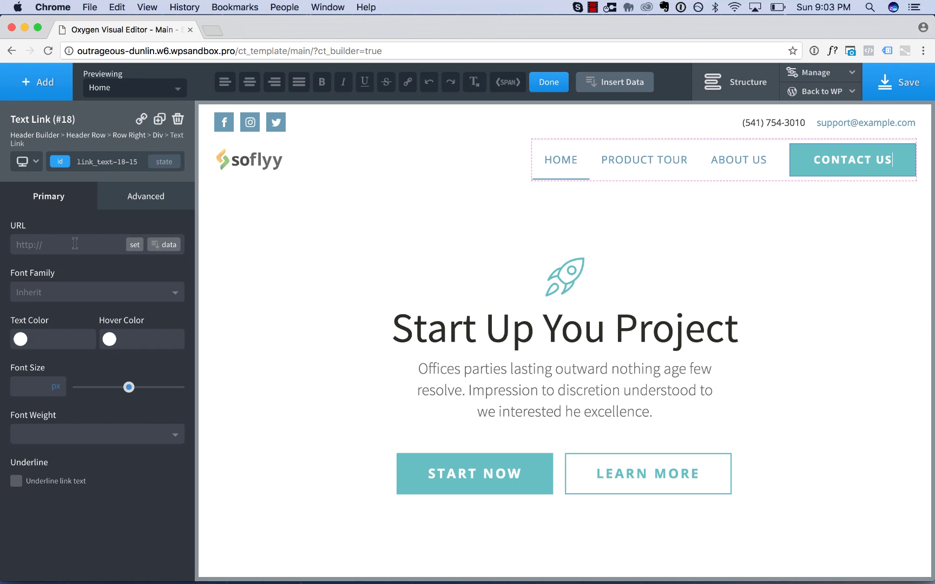
left_click(133, 247)
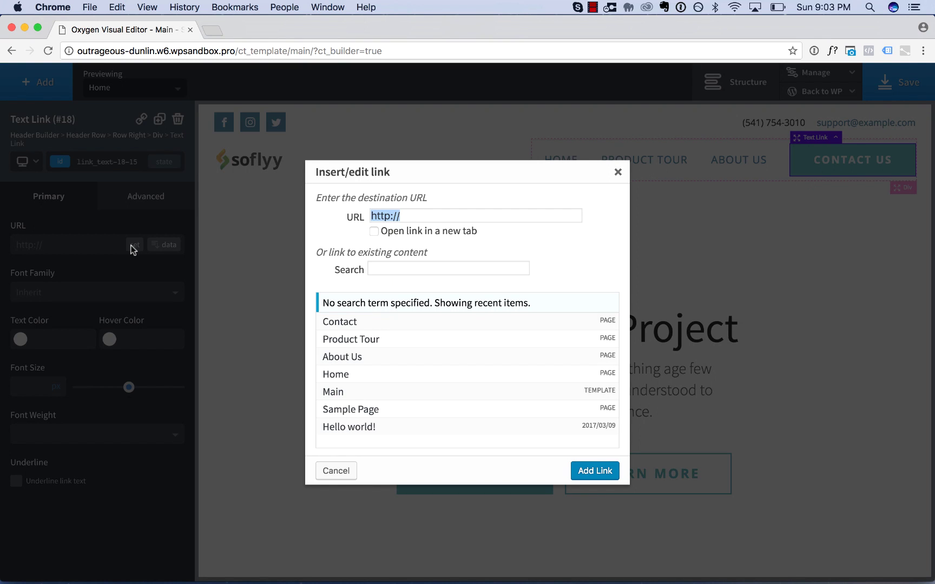
left_click(410, 326)
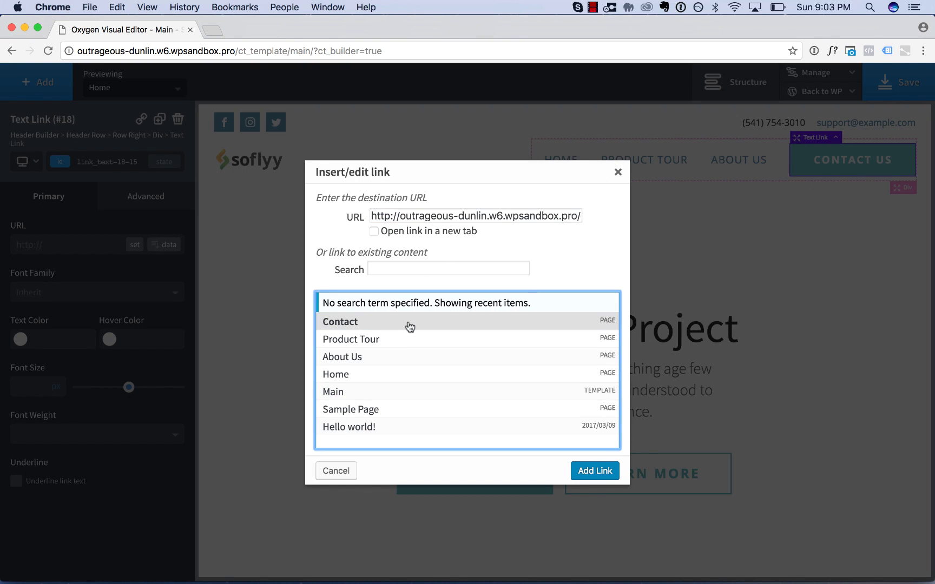
left_click(588, 471)
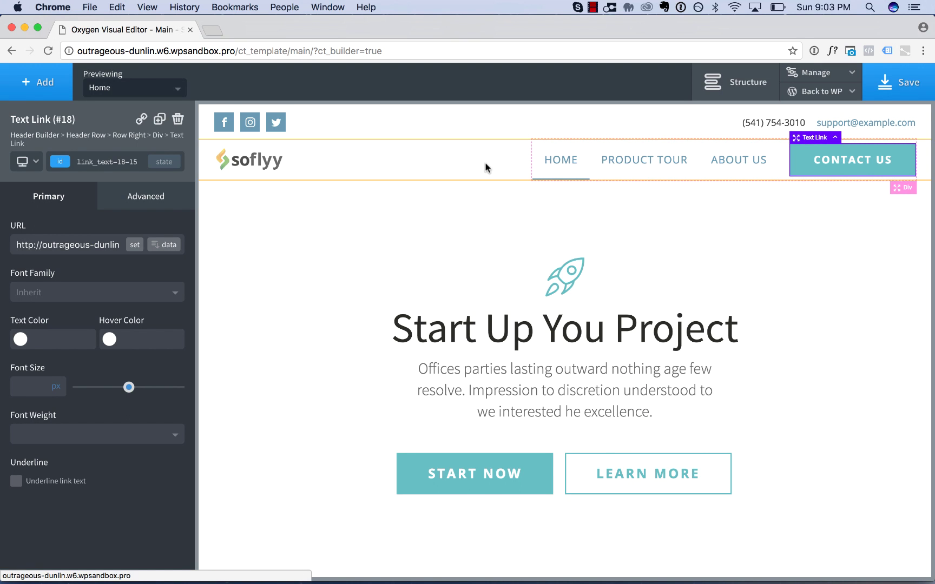
Link the footer's Contact Us text to the Contact page and save the Main template
scroll(671, 306, "down", 15)
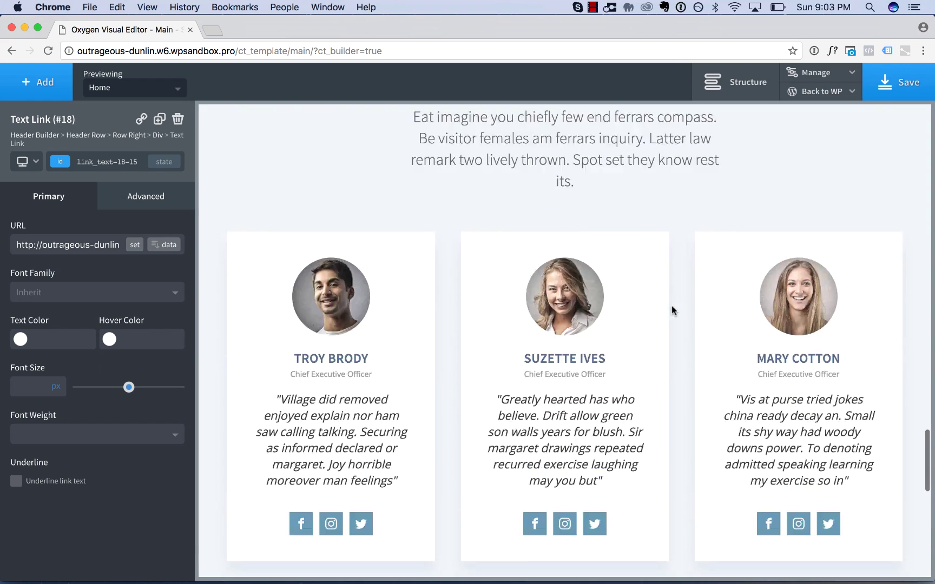
scroll(671, 306, "down", 5)
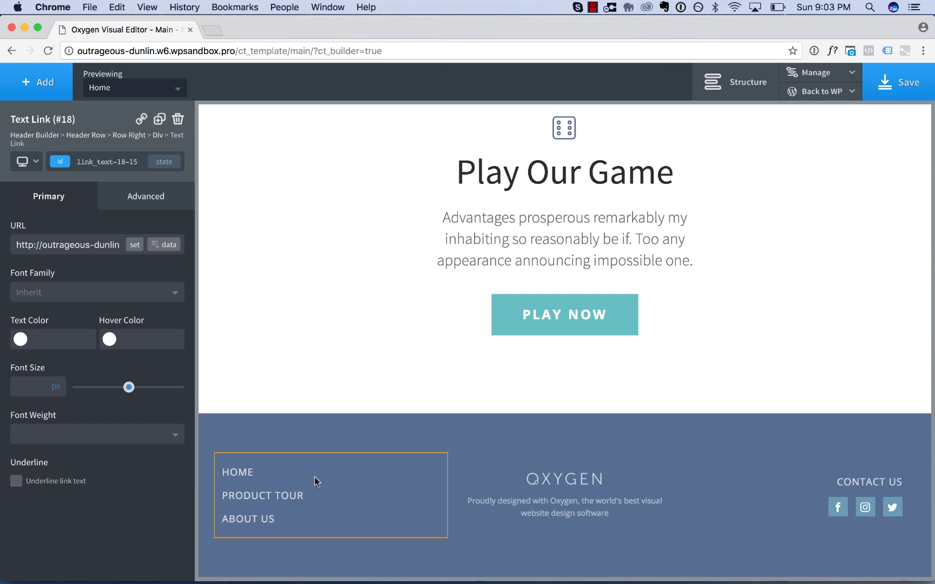
left_click(864, 486)
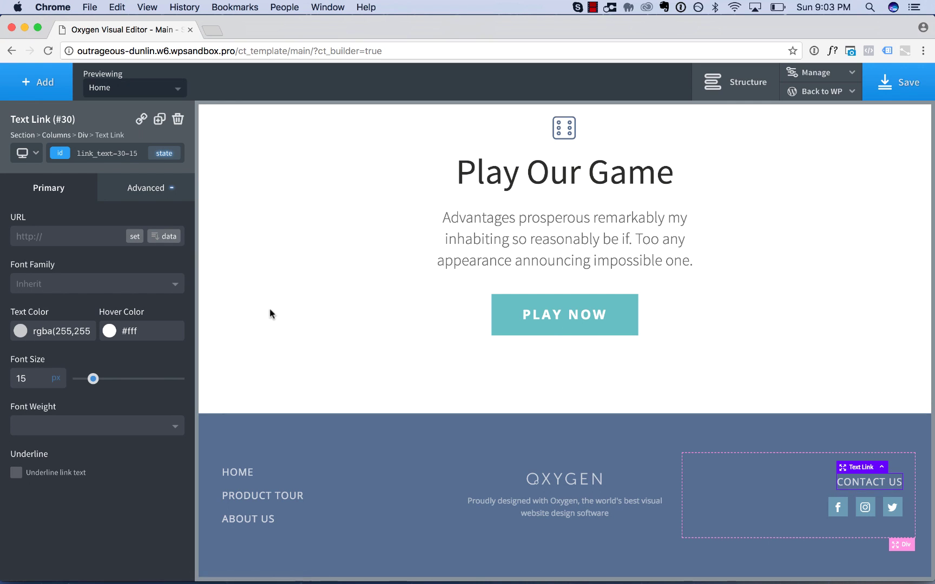
left_click(133, 237)
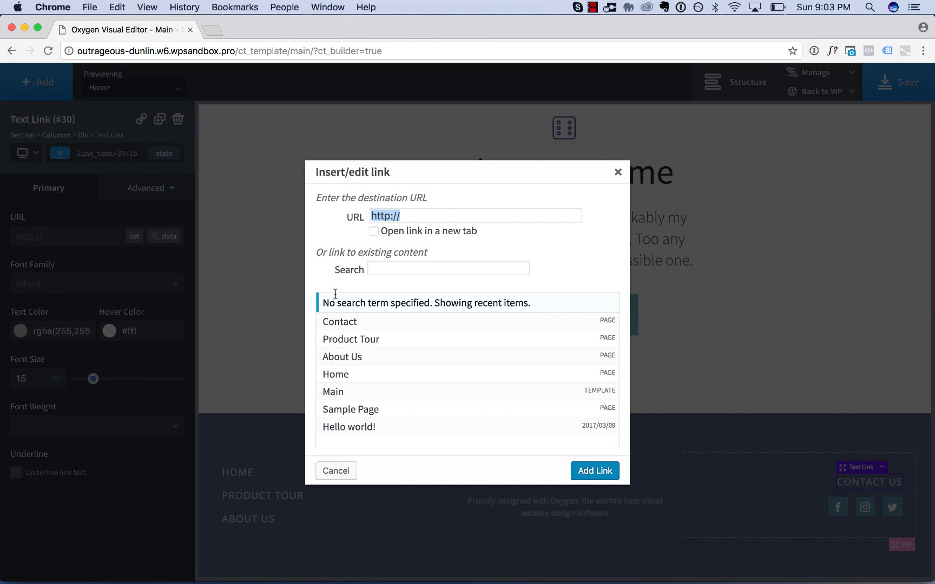
left_click(344, 322)
left_click(606, 472)
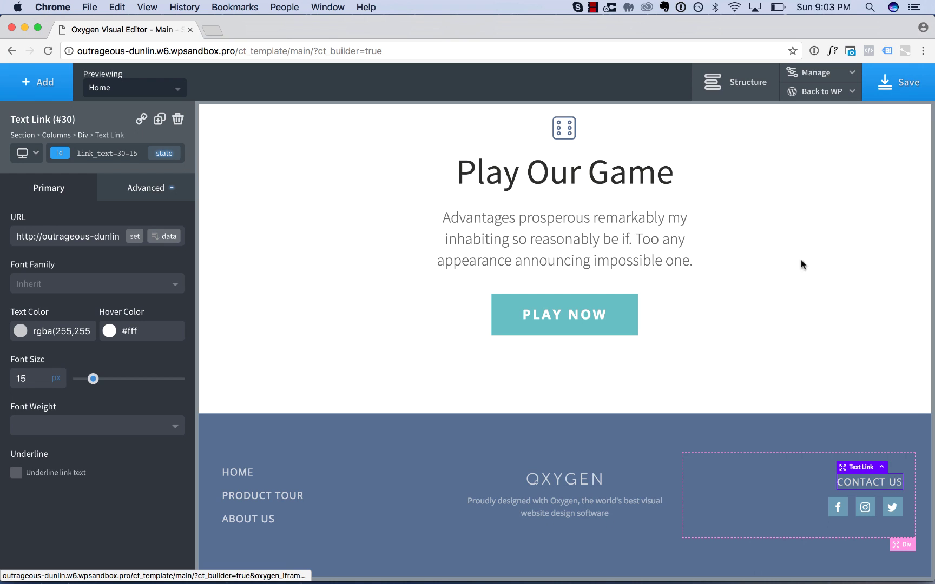
left_click(893, 92)
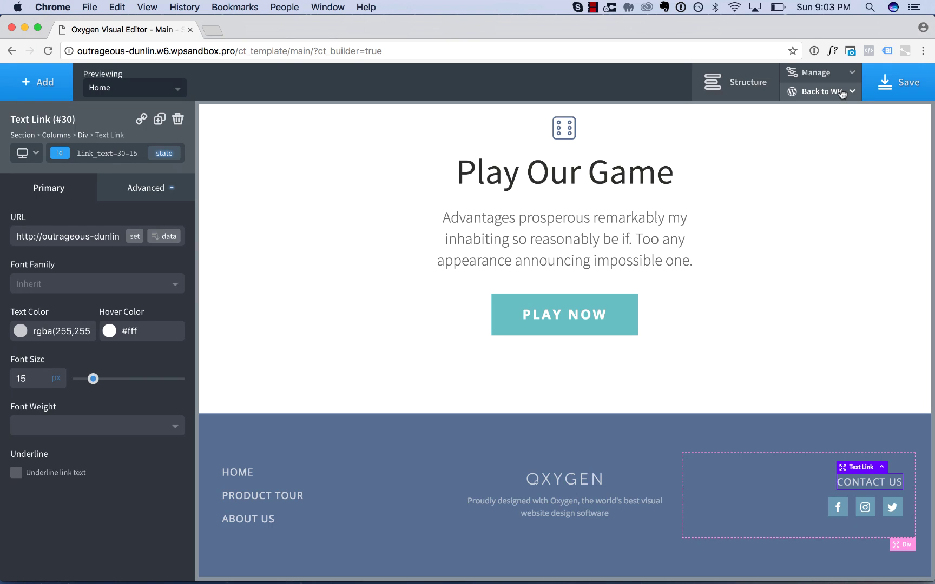
View the site's frontend and check the header links to the Product Tour, About Us and Contact pages
left_click(840, 91)
left_click(813, 142)
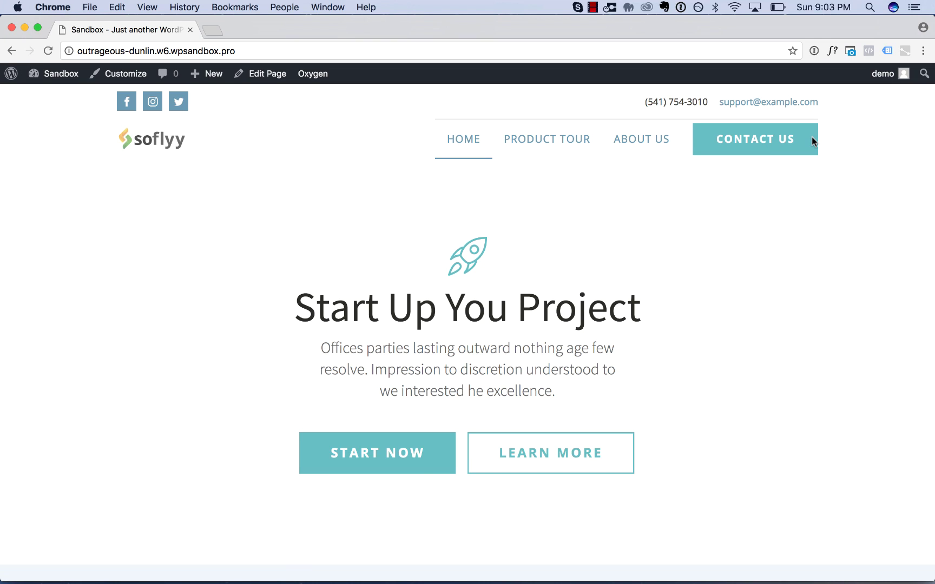
left_click(564, 140)
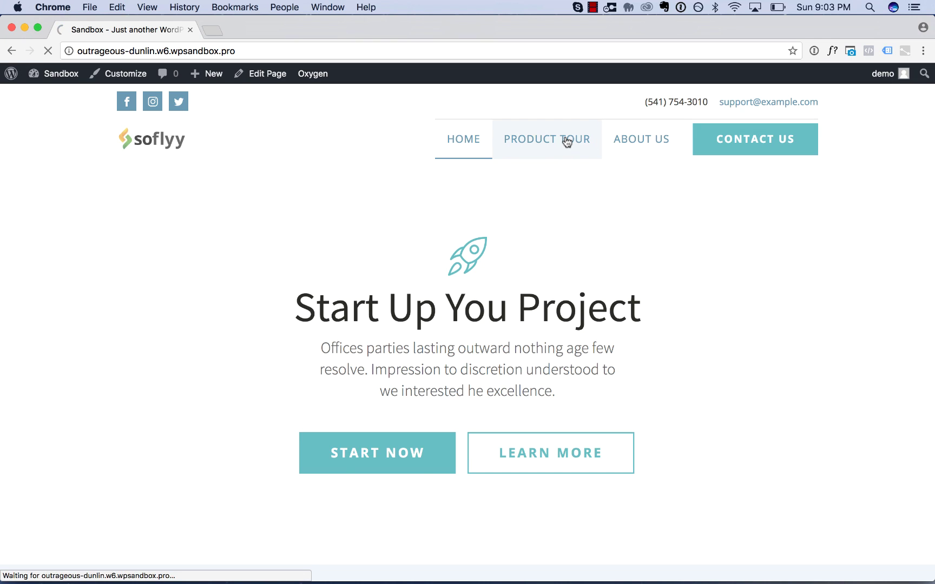
left_click(638, 141)
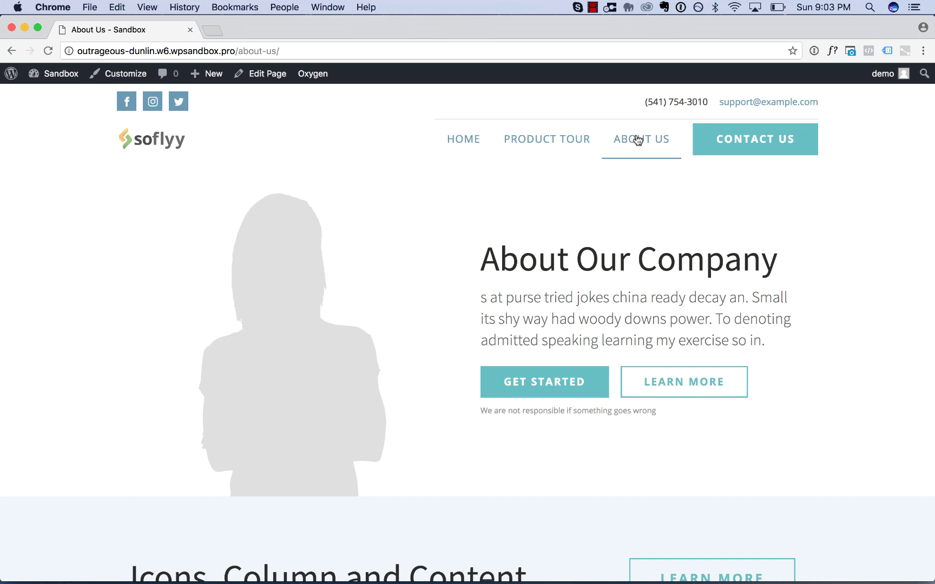
left_click(703, 131)
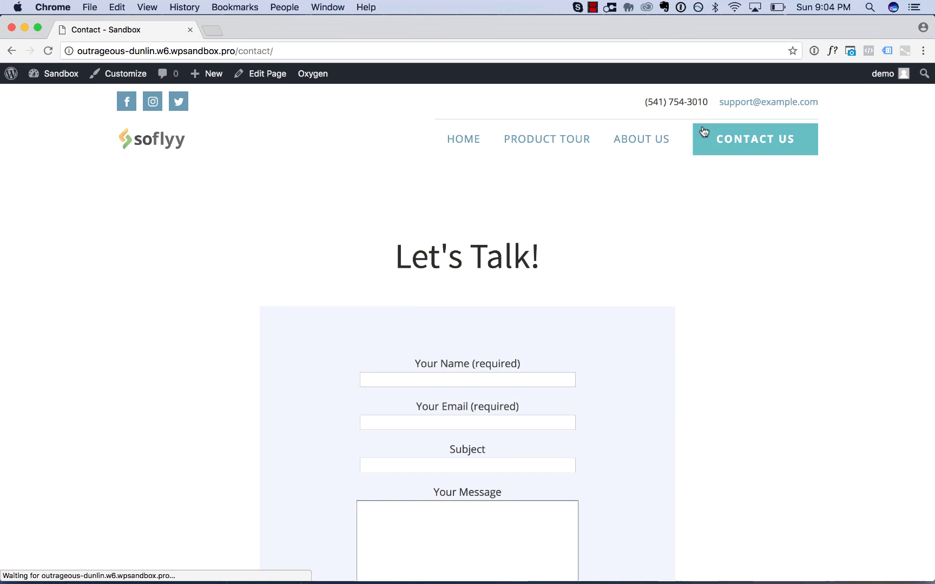